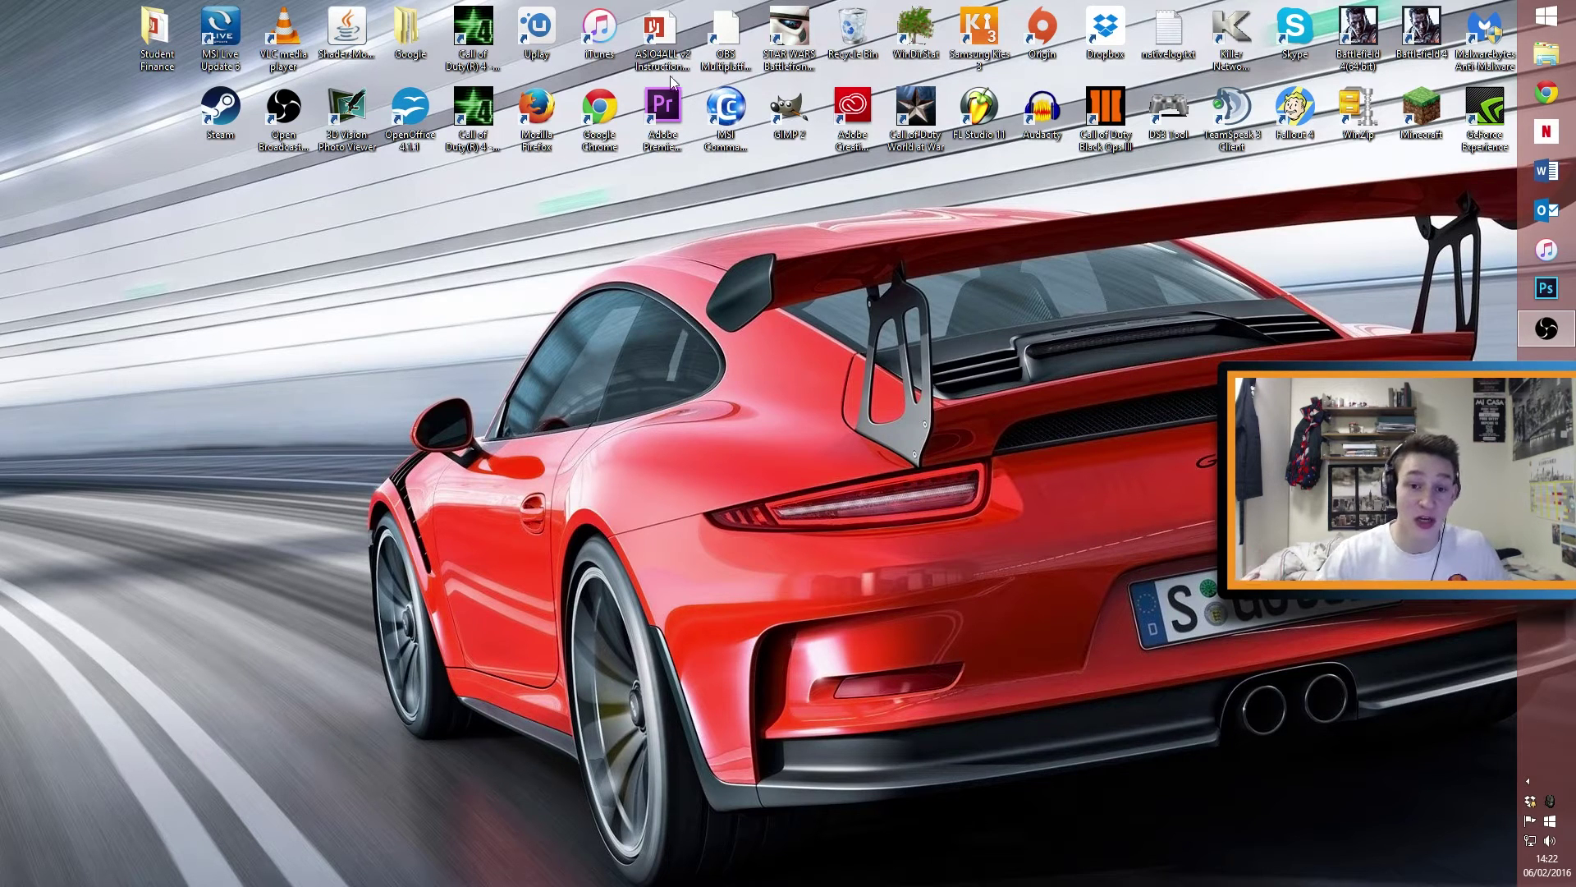
# Step: Launch Adobe Premiere Pro and open the file browser for the source footage
pyautogui.click(659, 120)
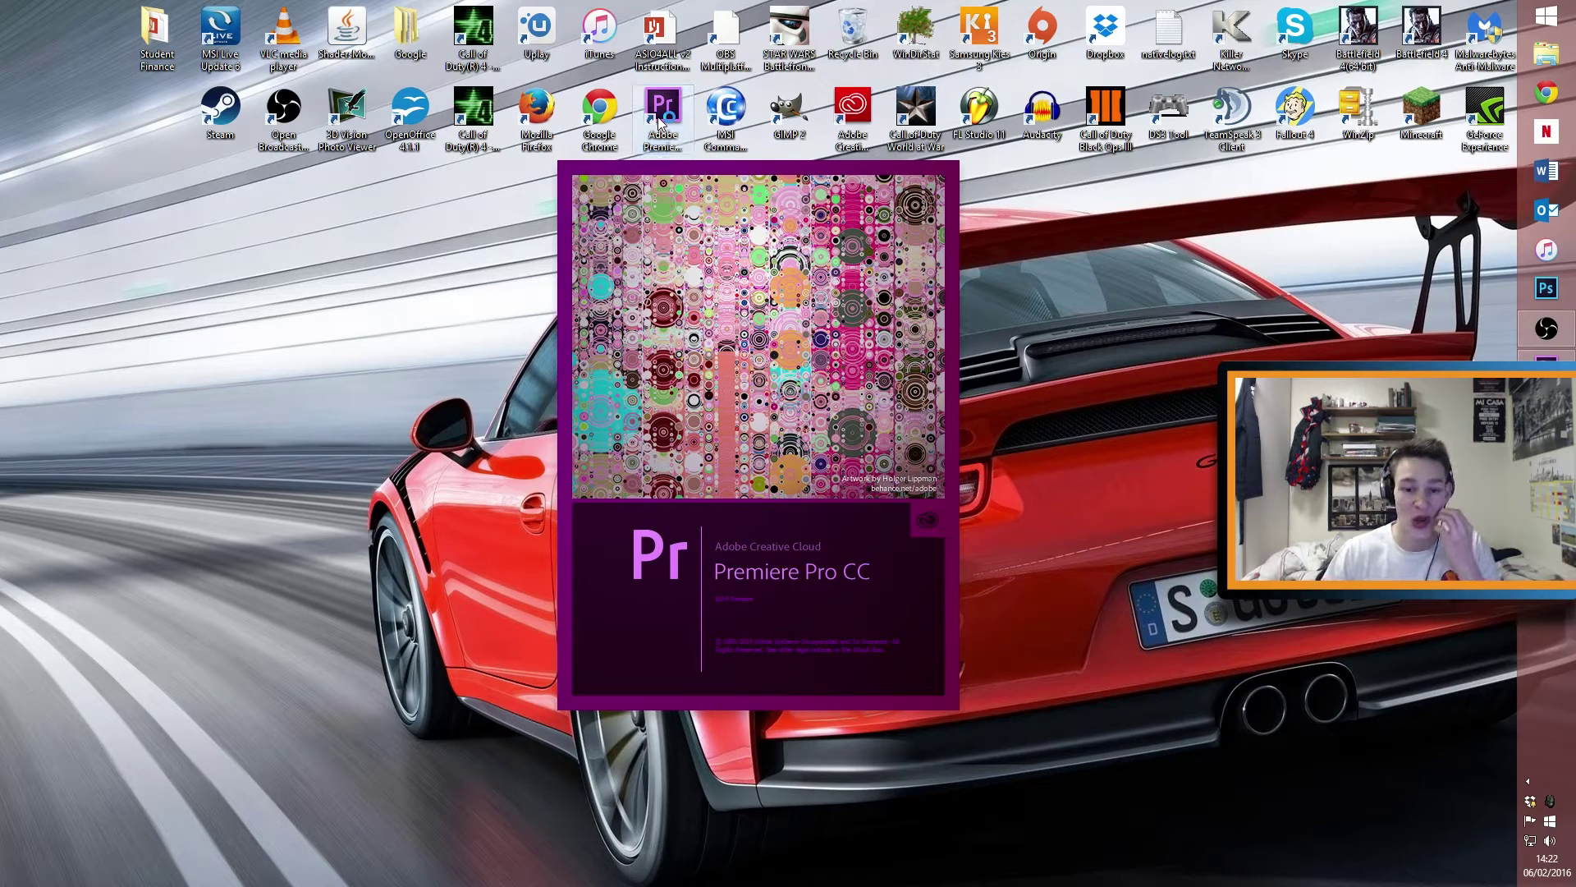
pyautogui.click(1548, 56)
pyautogui.moveTo(1084, 201); pyautogui.dragTo(0, 396)
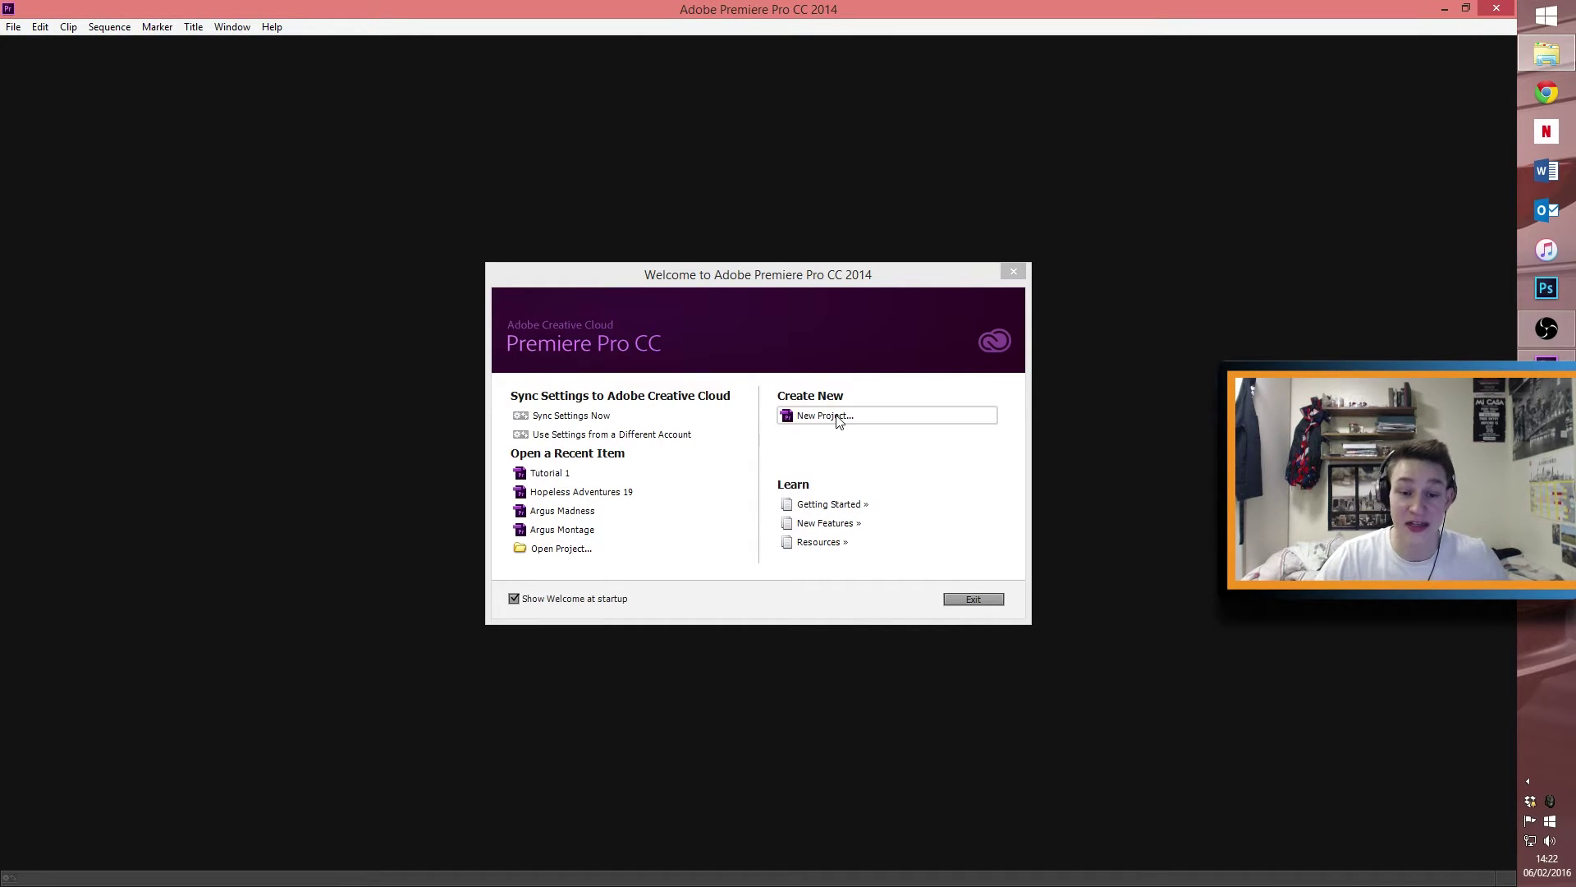
# Step: Create a new project named Tutorial 1, keeping the default location and settings
pyautogui.click(836, 416)
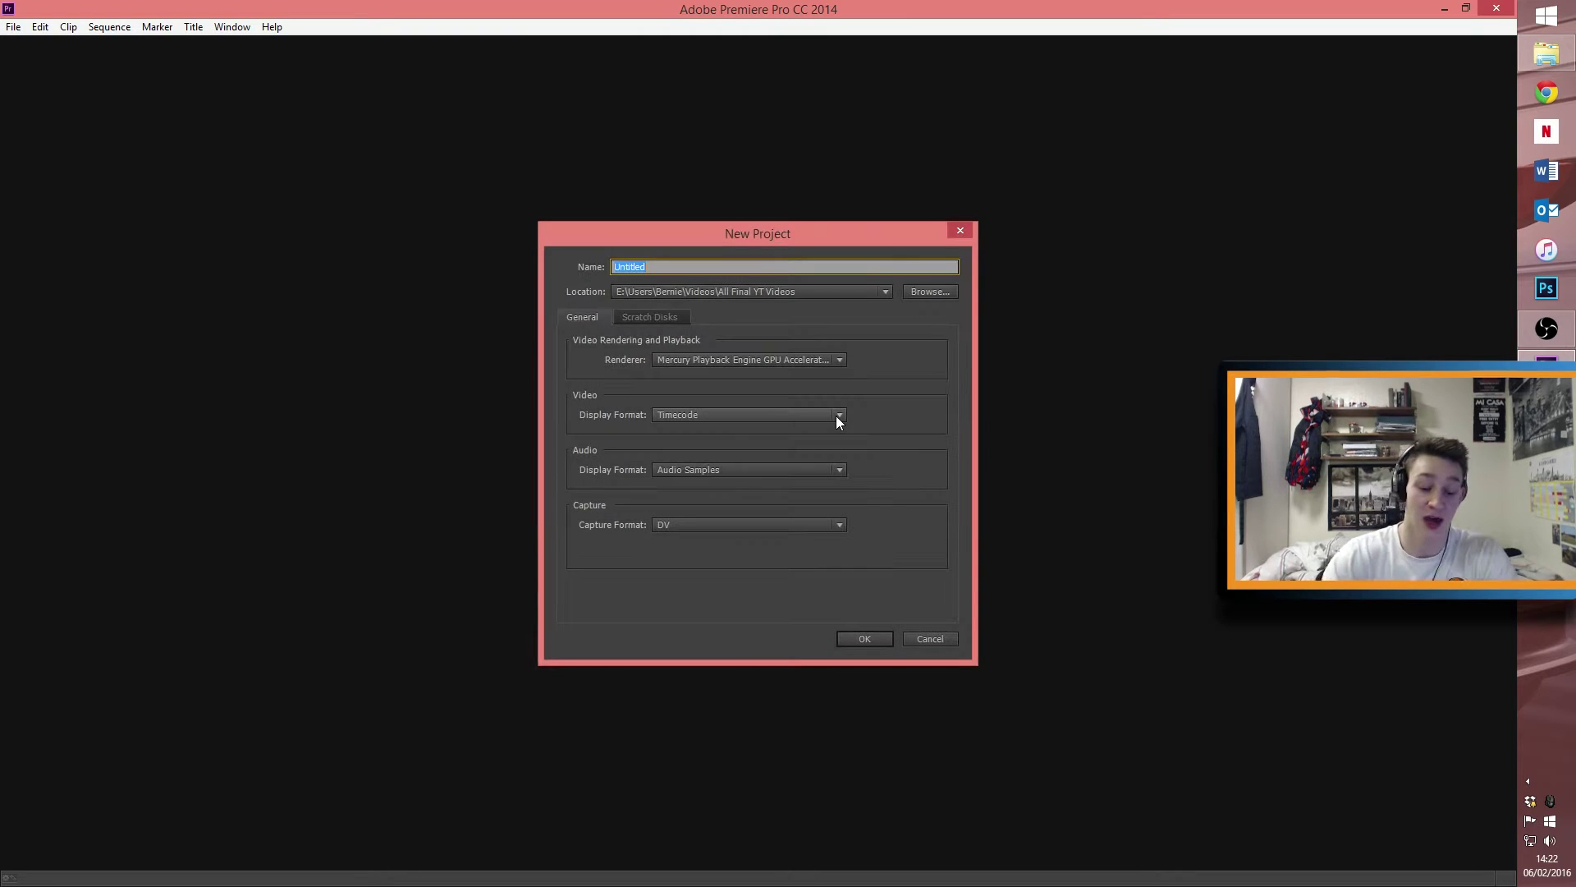
pyautogui.write('Tutorial ')
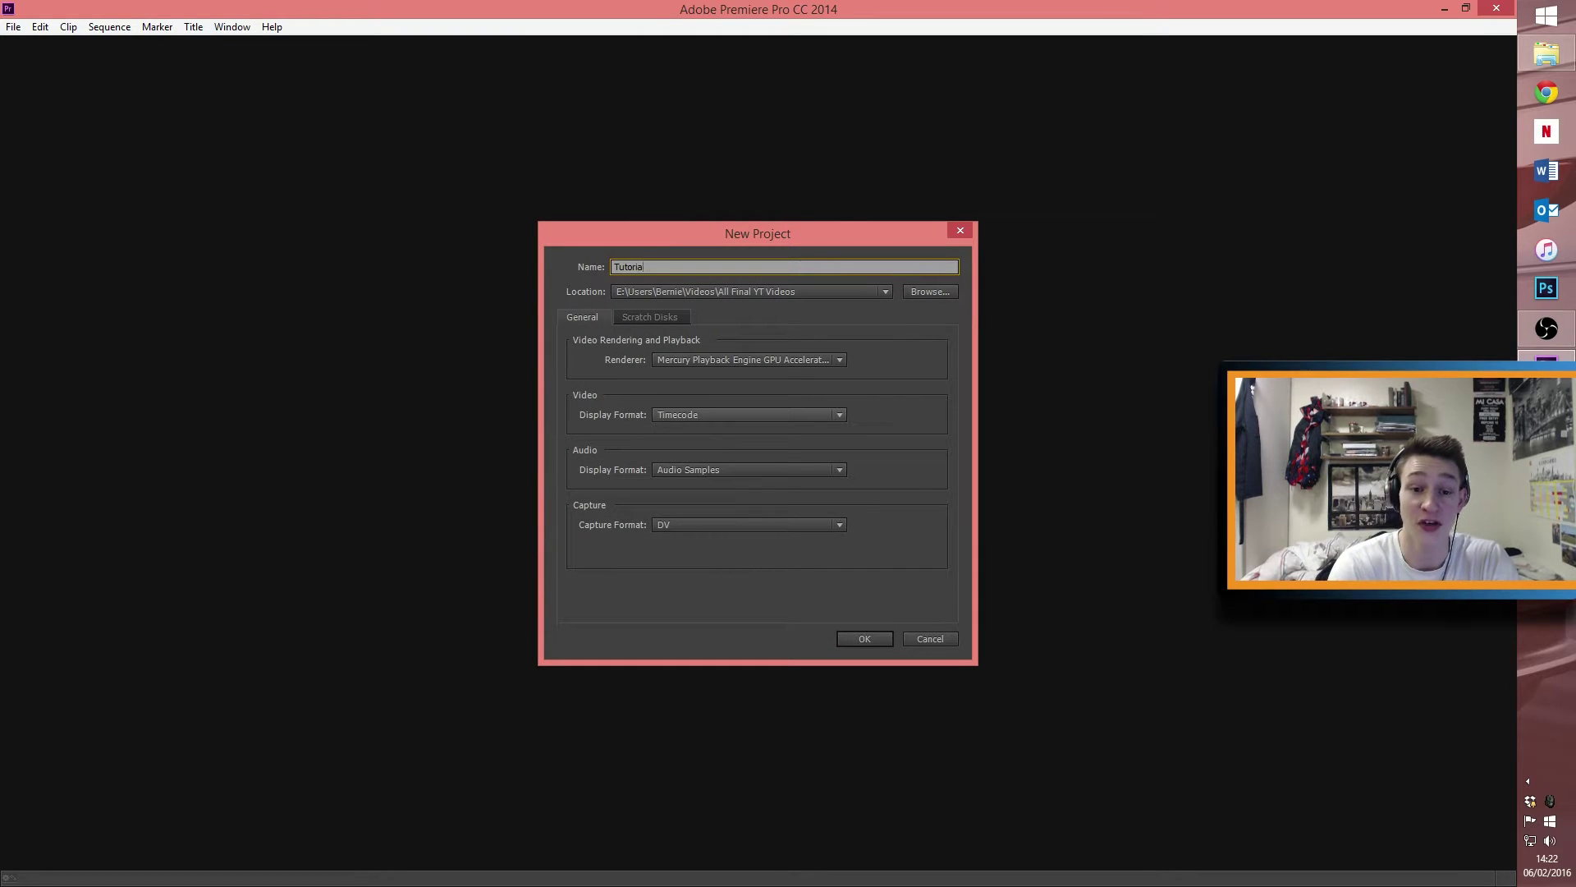
pyautogui.write('1')
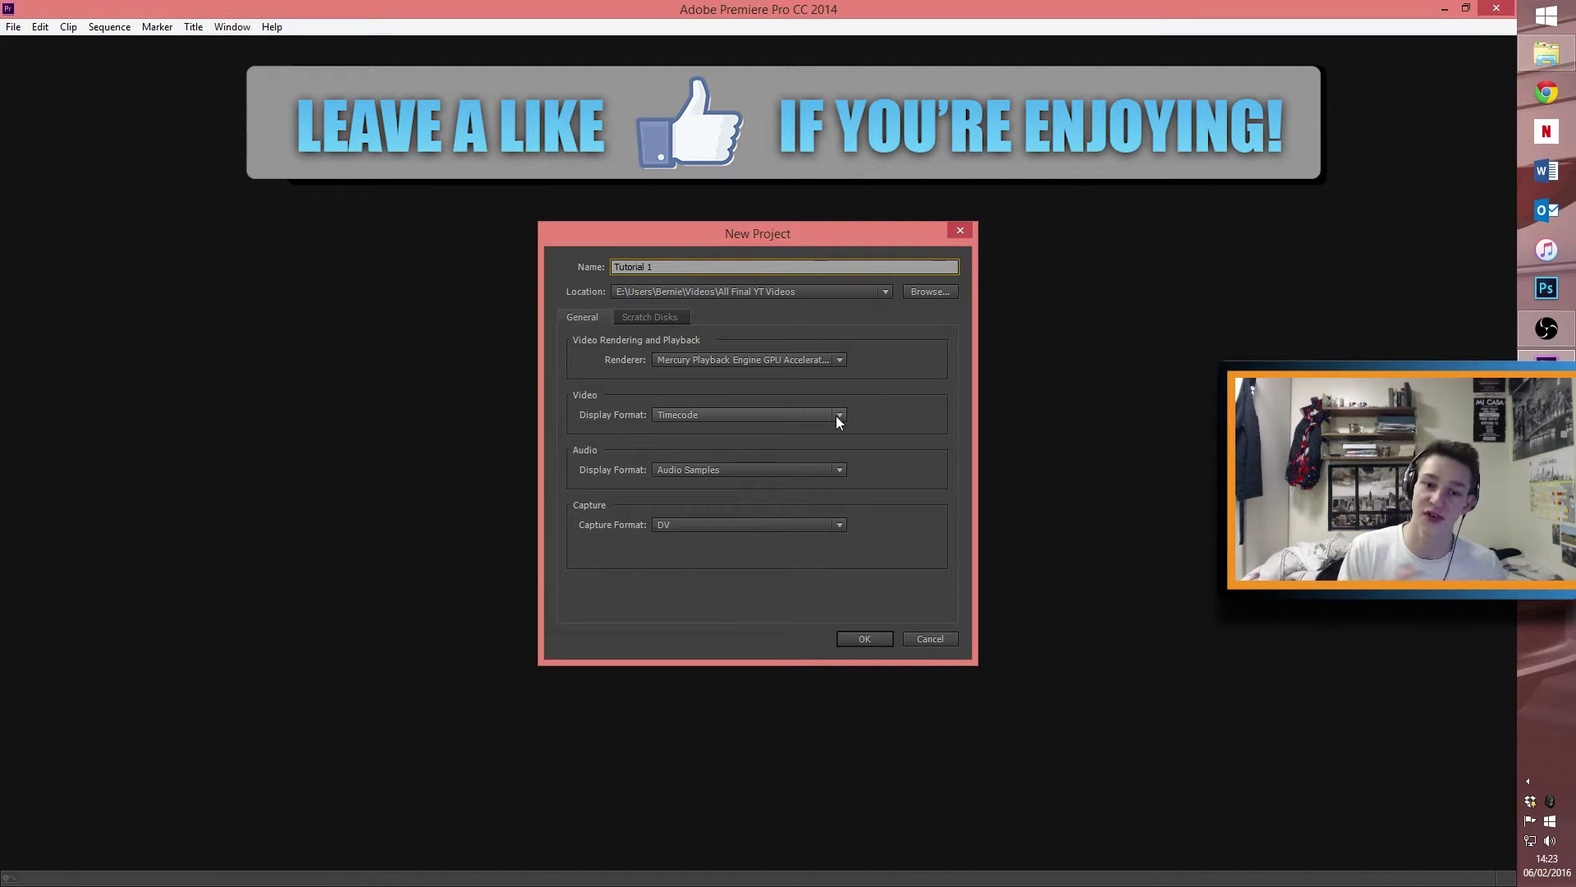
pyautogui.click(866, 642)
pyautogui.click(813, 466)
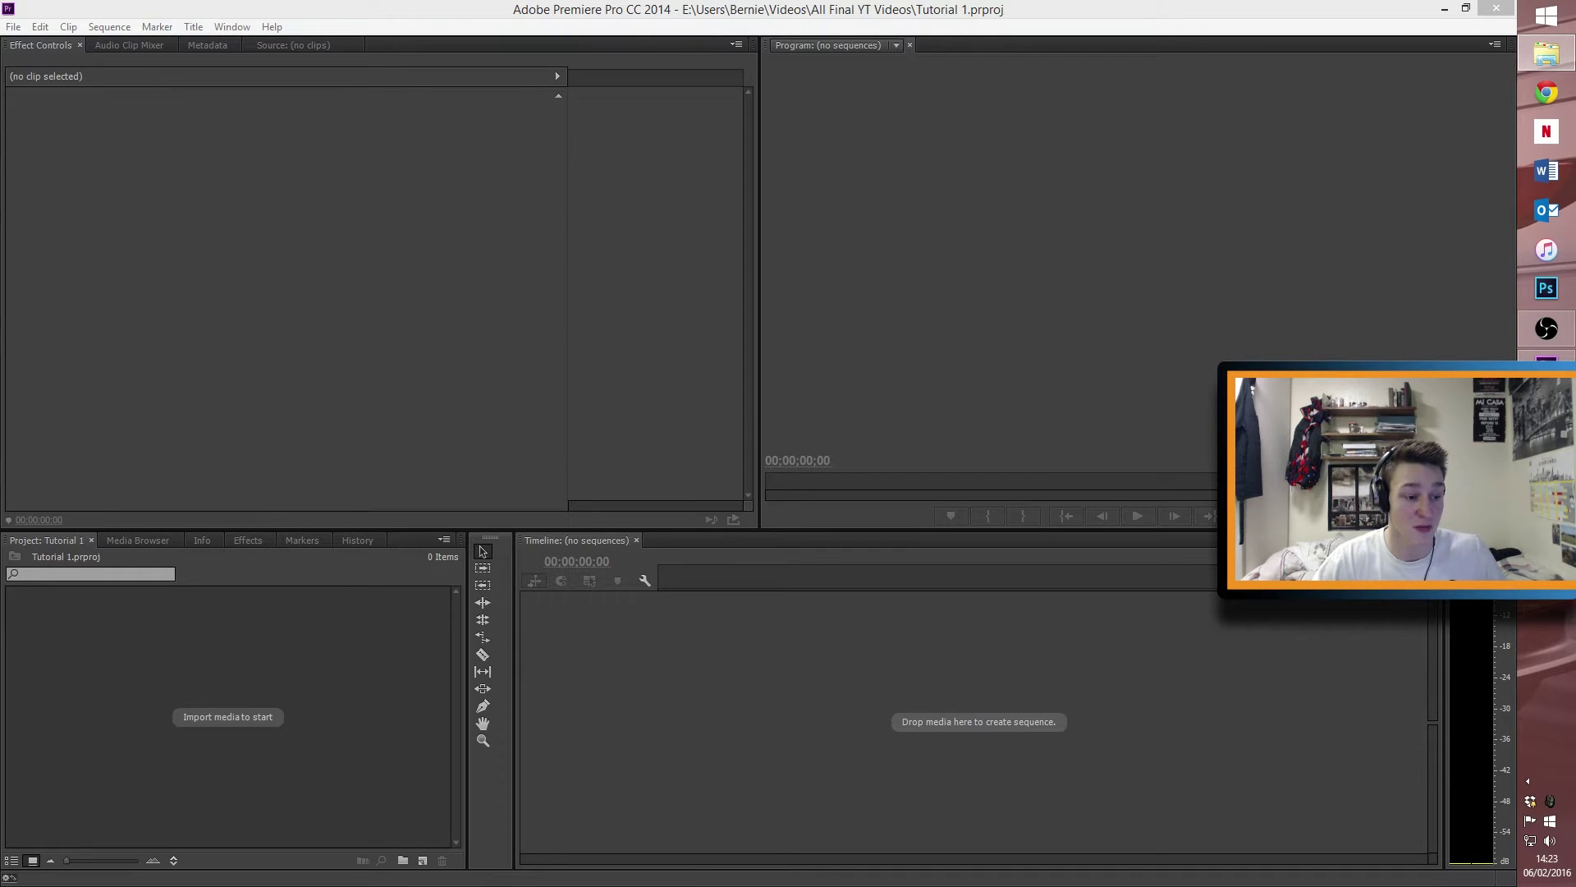
# Step: Import the gameplay video Desktop 02.02.2016 - 19.42.11.02.mp4 from the Videos > Desktop folder into the project
pyautogui.moveTo(0, 394); pyautogui.dragTo(1202, 105)
pyautogui.click(1101, 206)
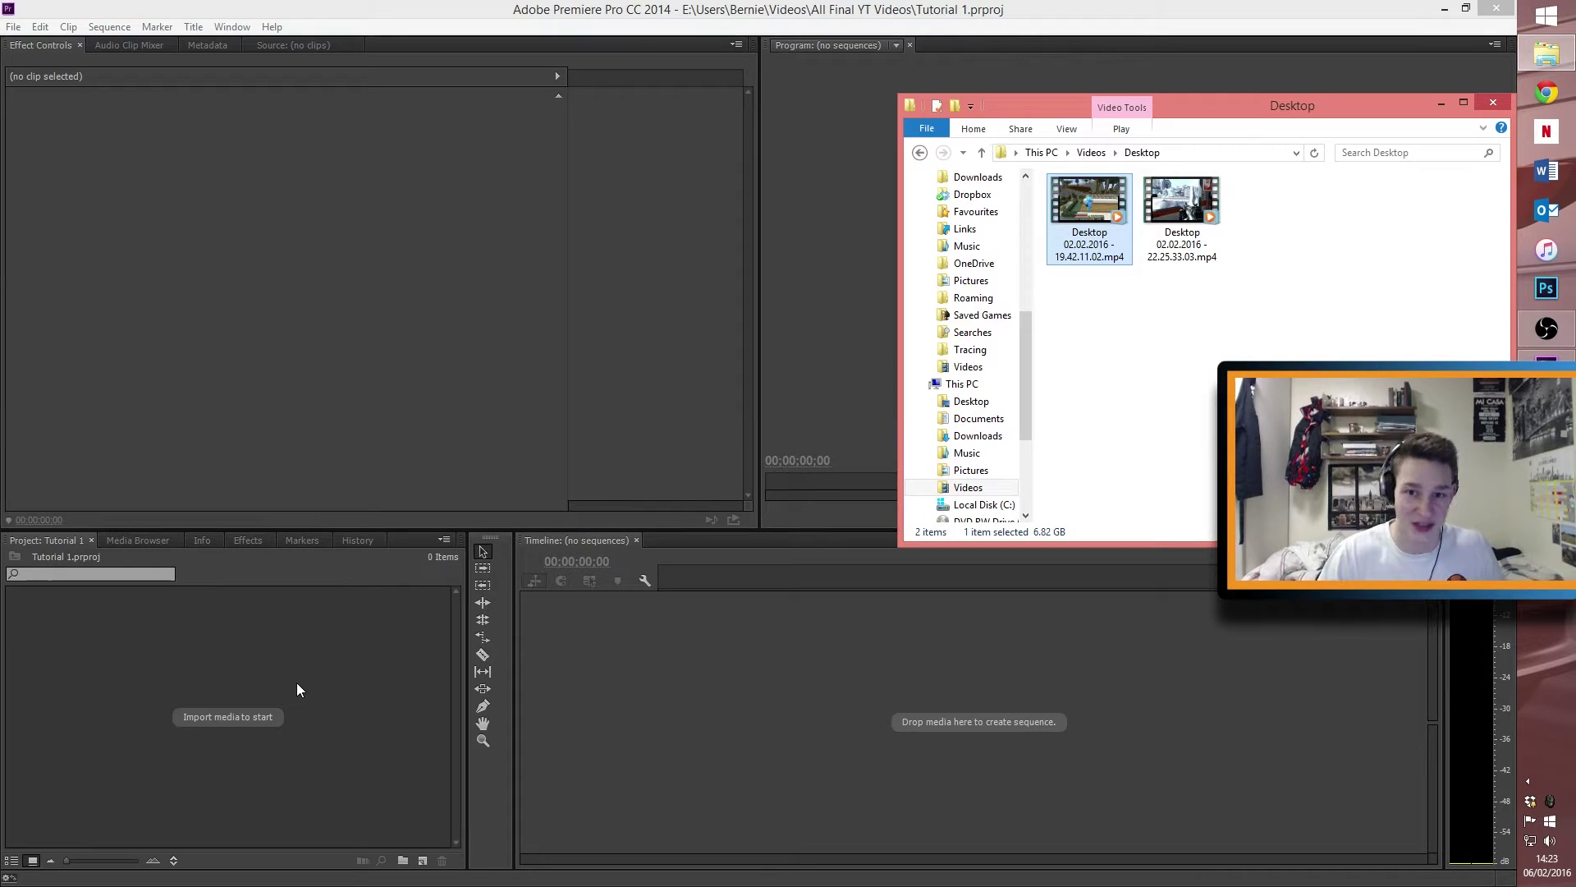
pyautogui.moveTo(1089, 201); pyautogui.dragTo(70, 685)
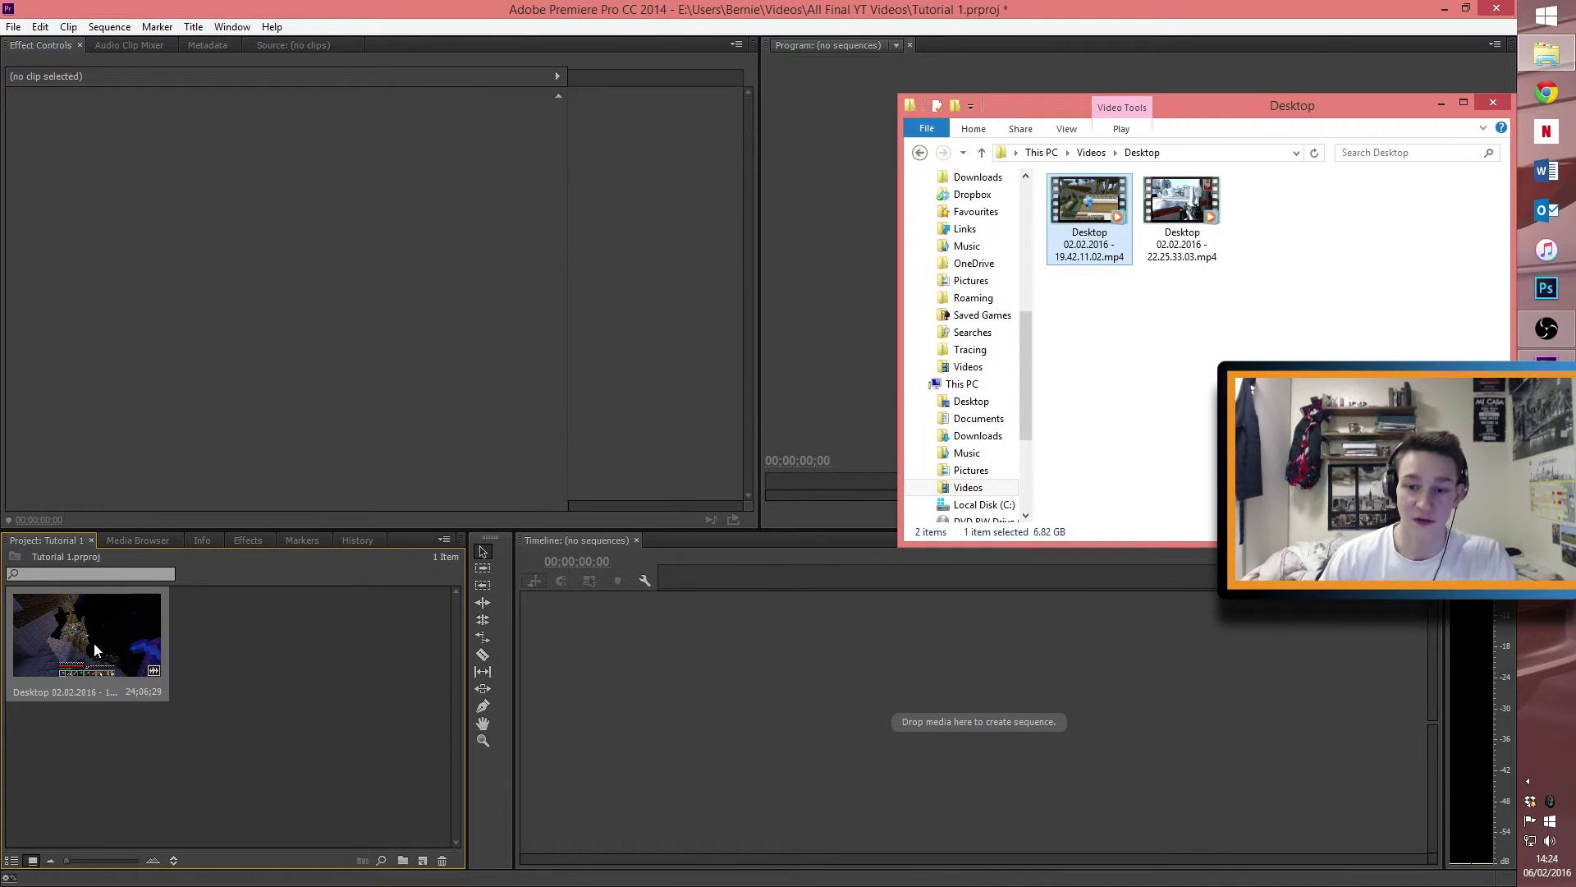
# Step: Search the Music folder for "Ha drag", import Dragon Head HA.wav into the project, and close the file browser
pyautogui.click(966, 452)
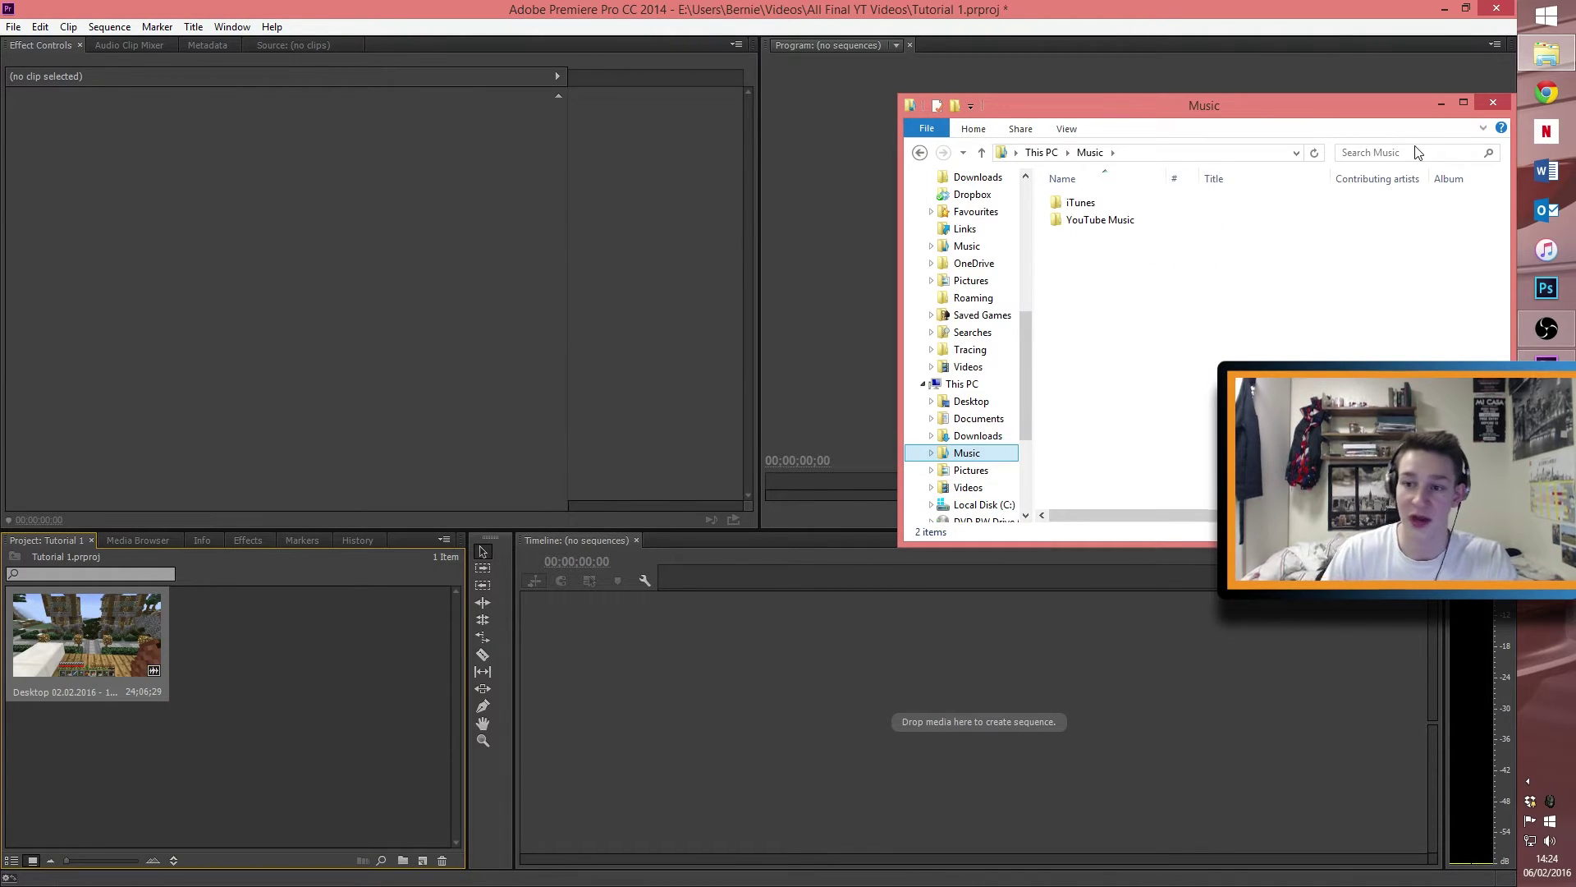
pyautogui.click(1414, 152)
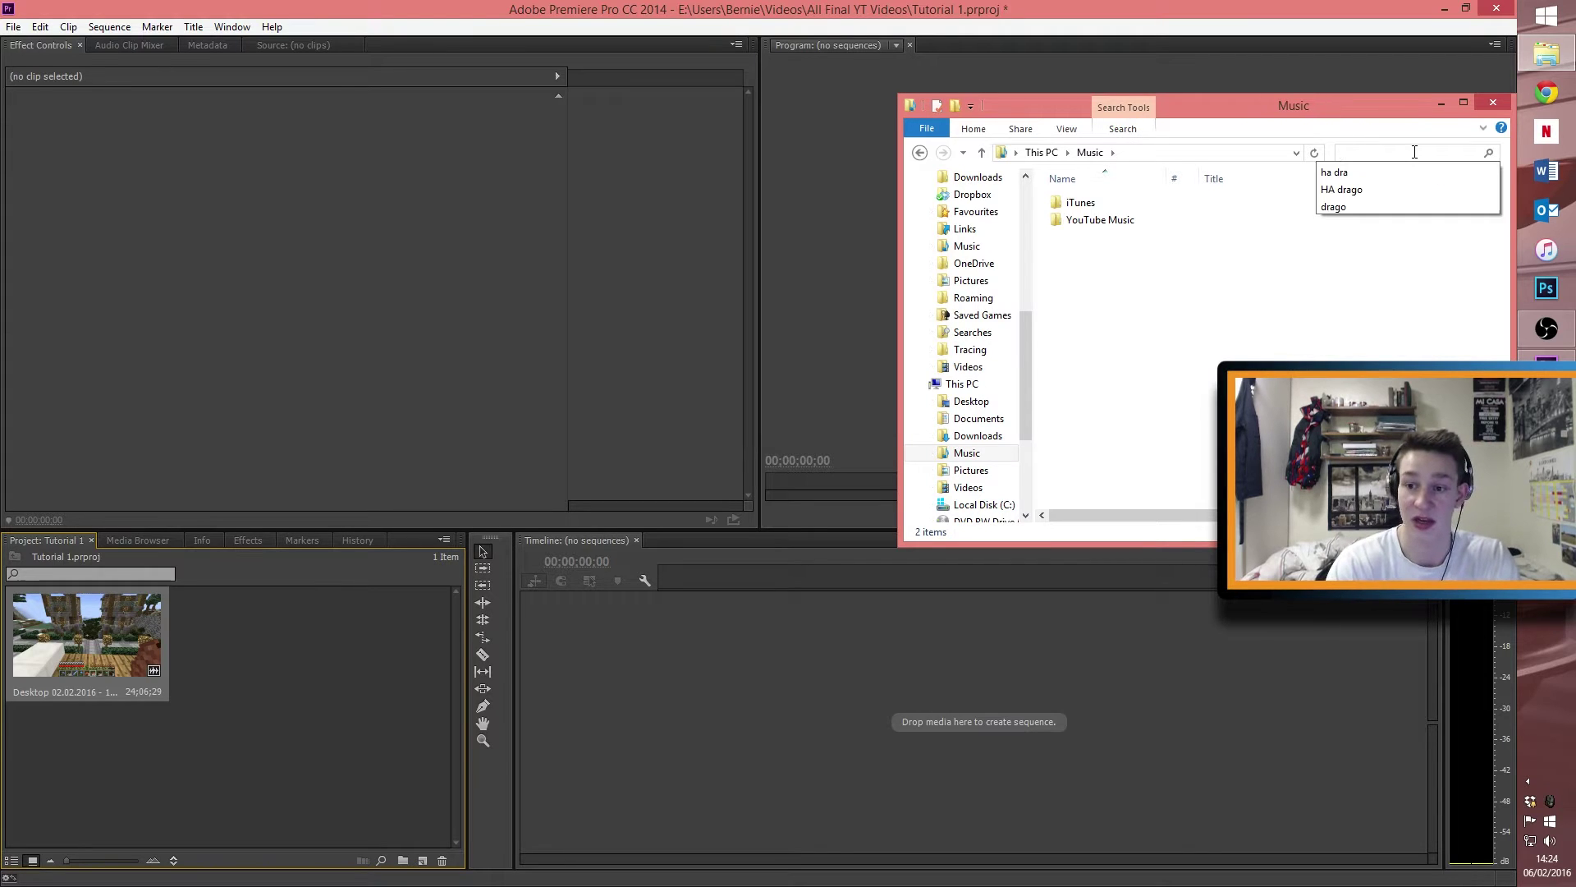
pyautogui.write('Ha drag')
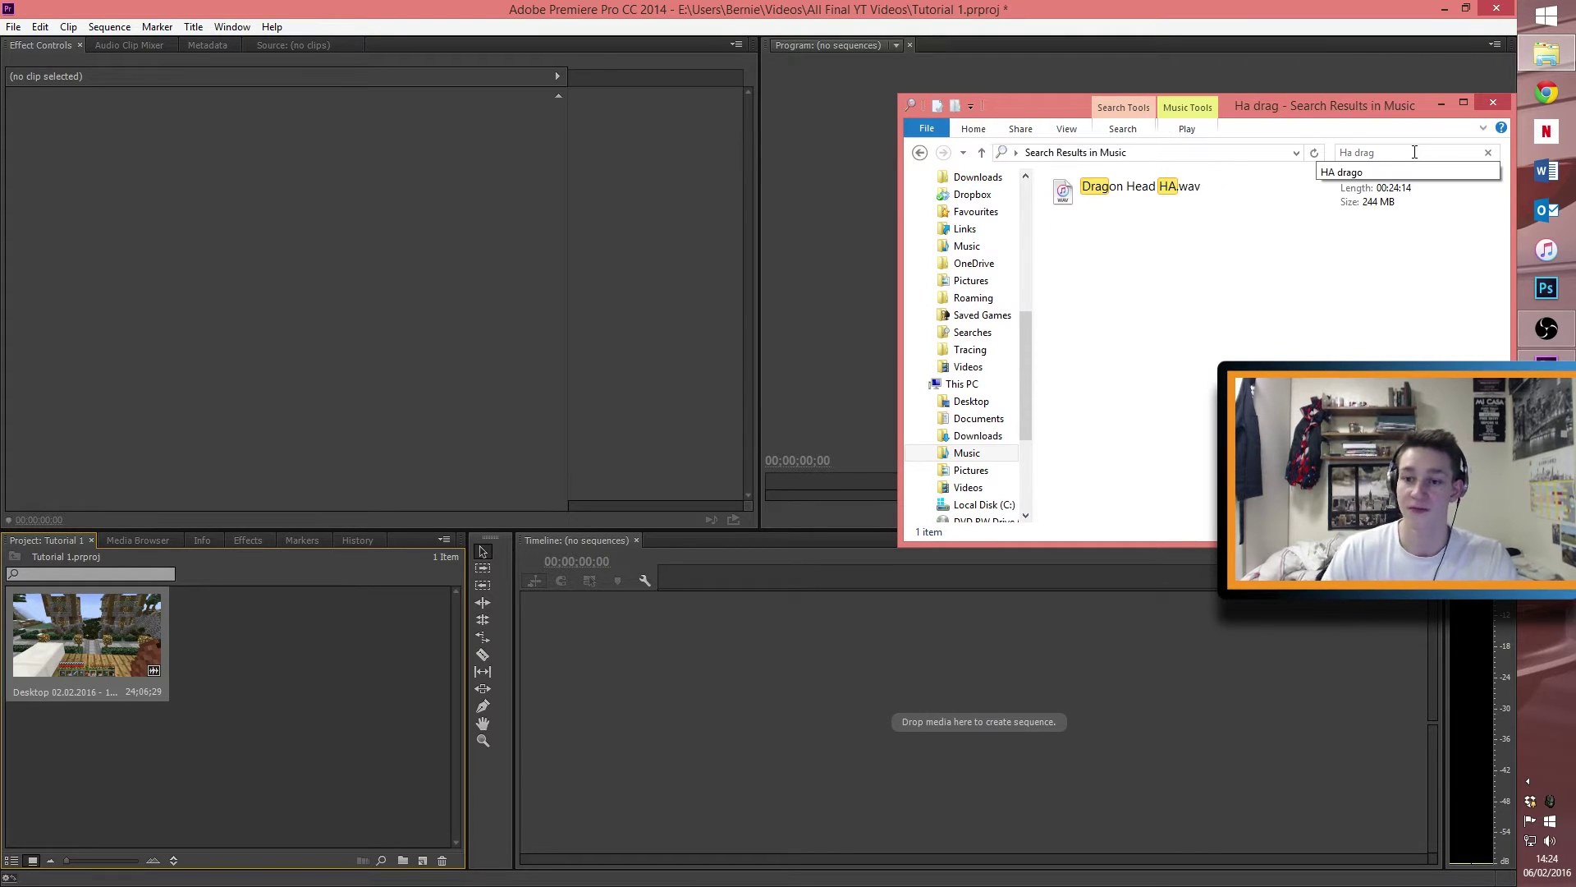
pyautogui.moveTo(1207, 207); pyautogui.dragTo(327, 651)
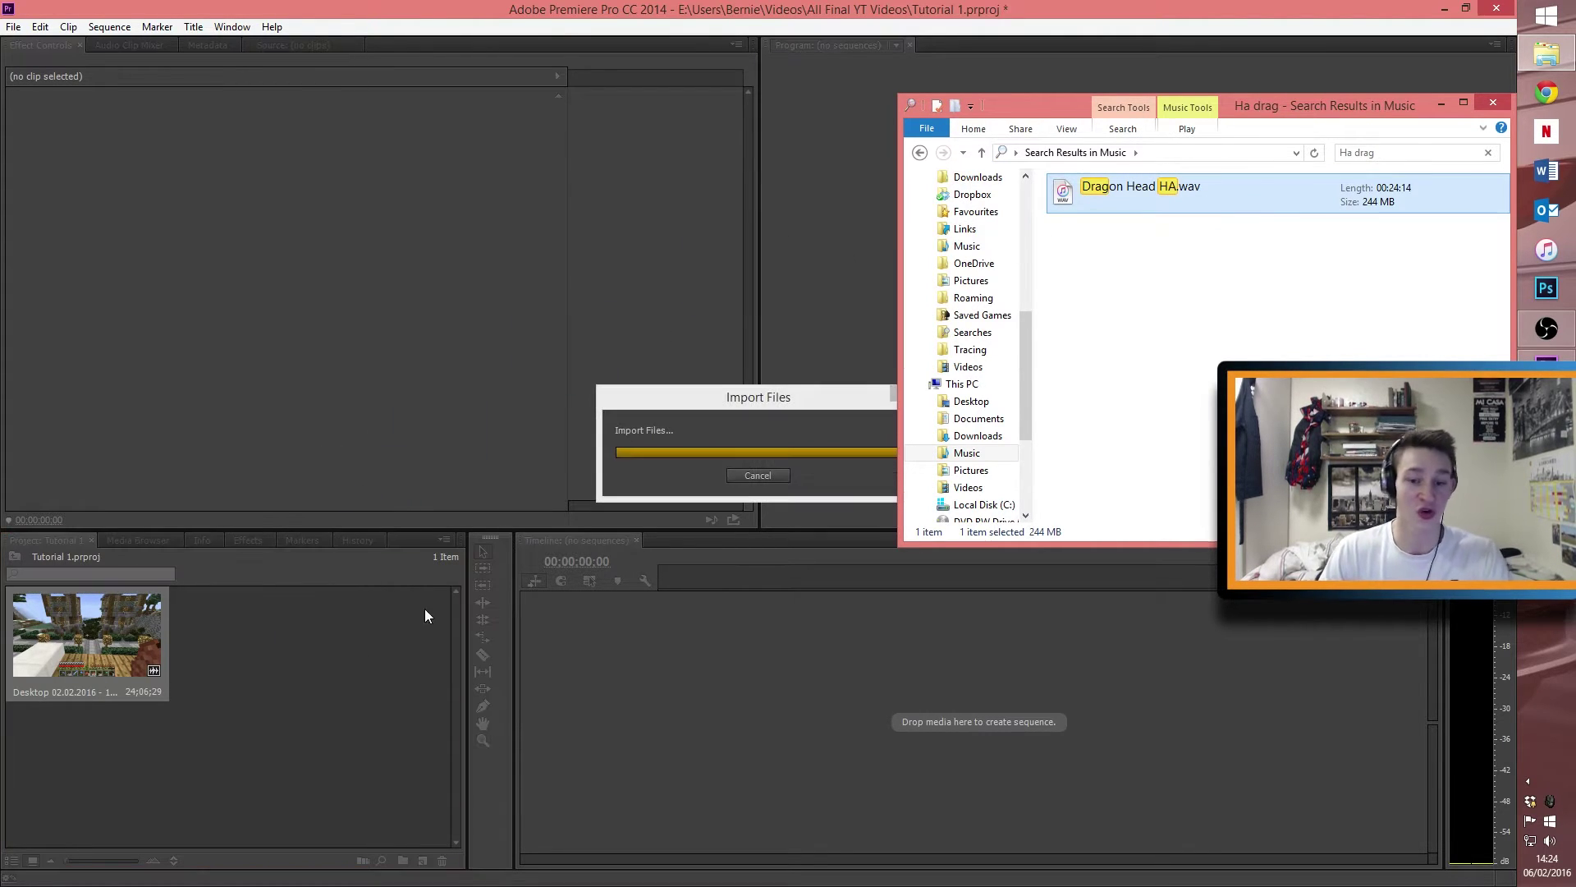
pyautogui.click(1491, 104)
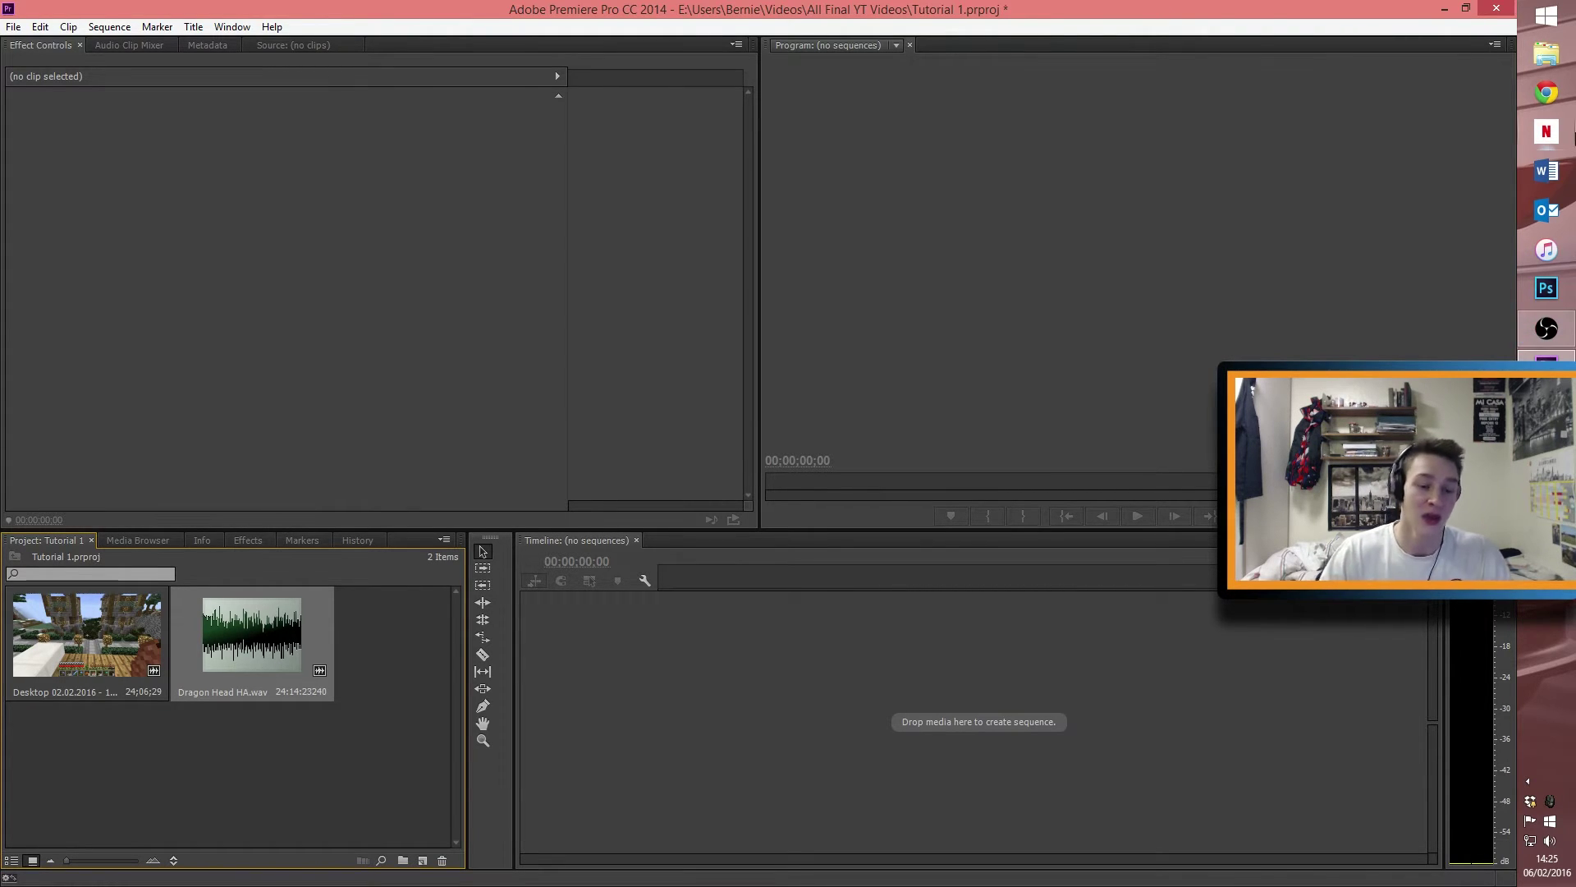
# Step: Create a sequence from the gameplay video and place Dragon Head HA.wav at the start of audio track A2
pyautogui.click(77, 622)
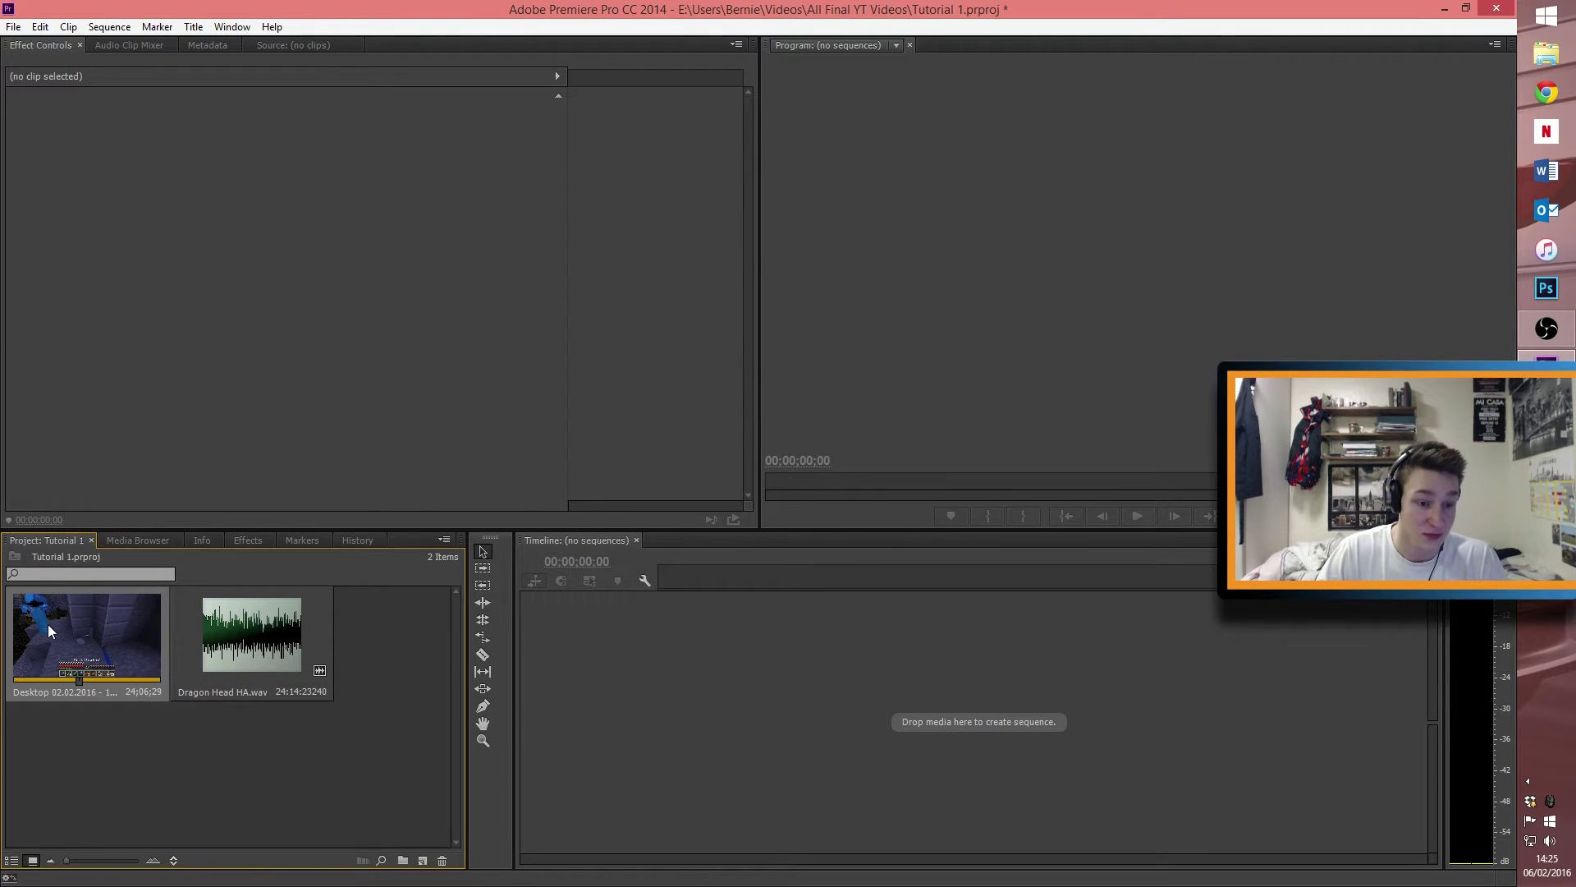
pyautogui.moveTo(48, 624); pyautogui.dragTo(558, 644)
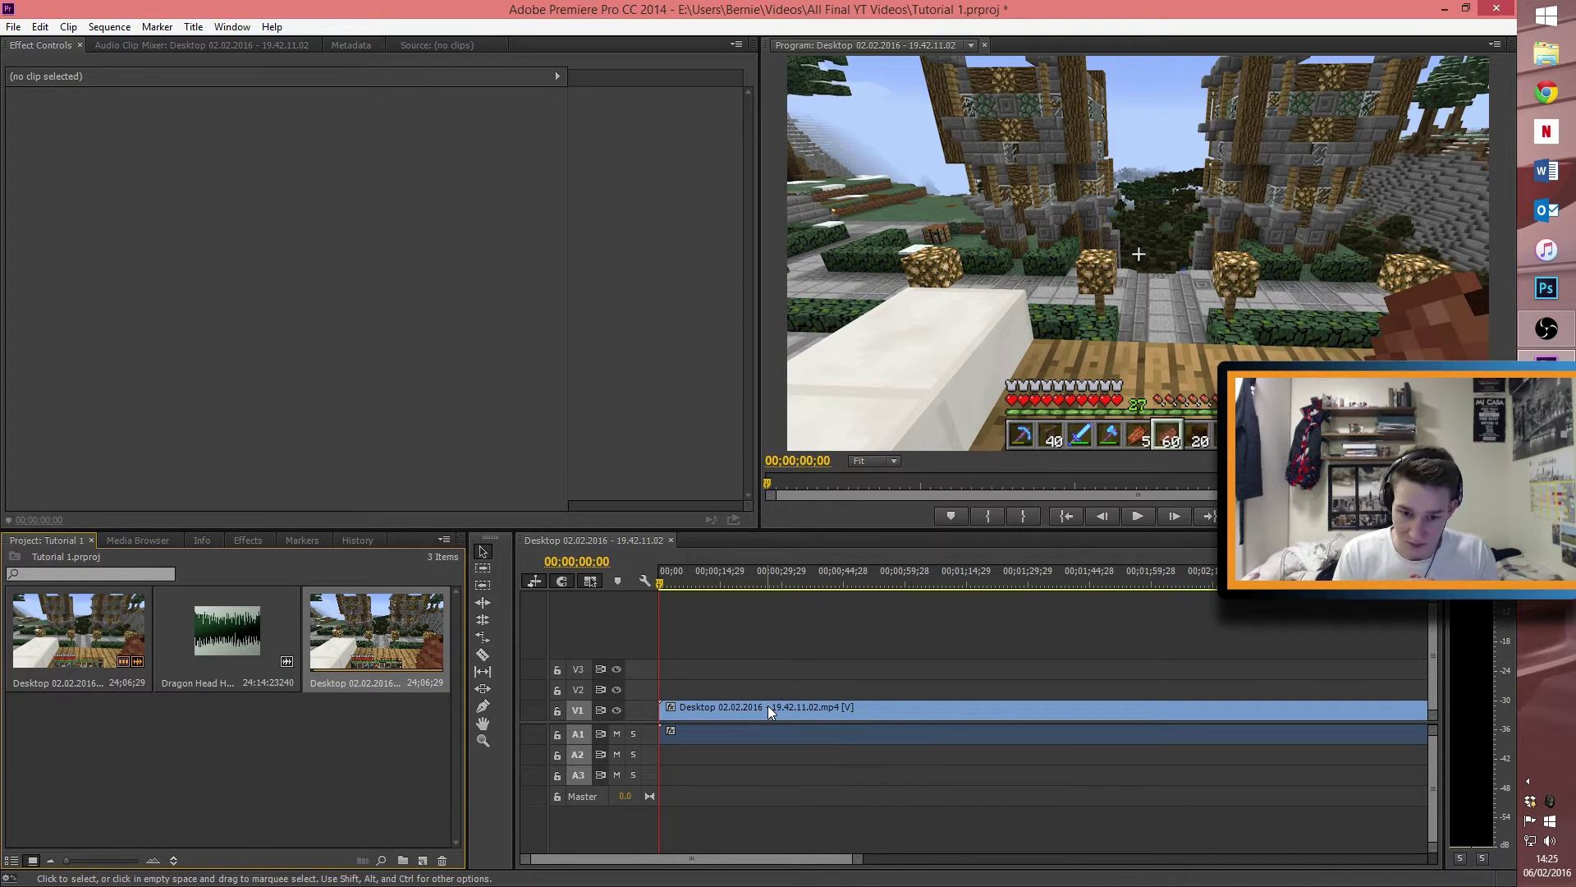
pyautogui.moveTo(224, 624); pyautogui.dragTo(665, 759)
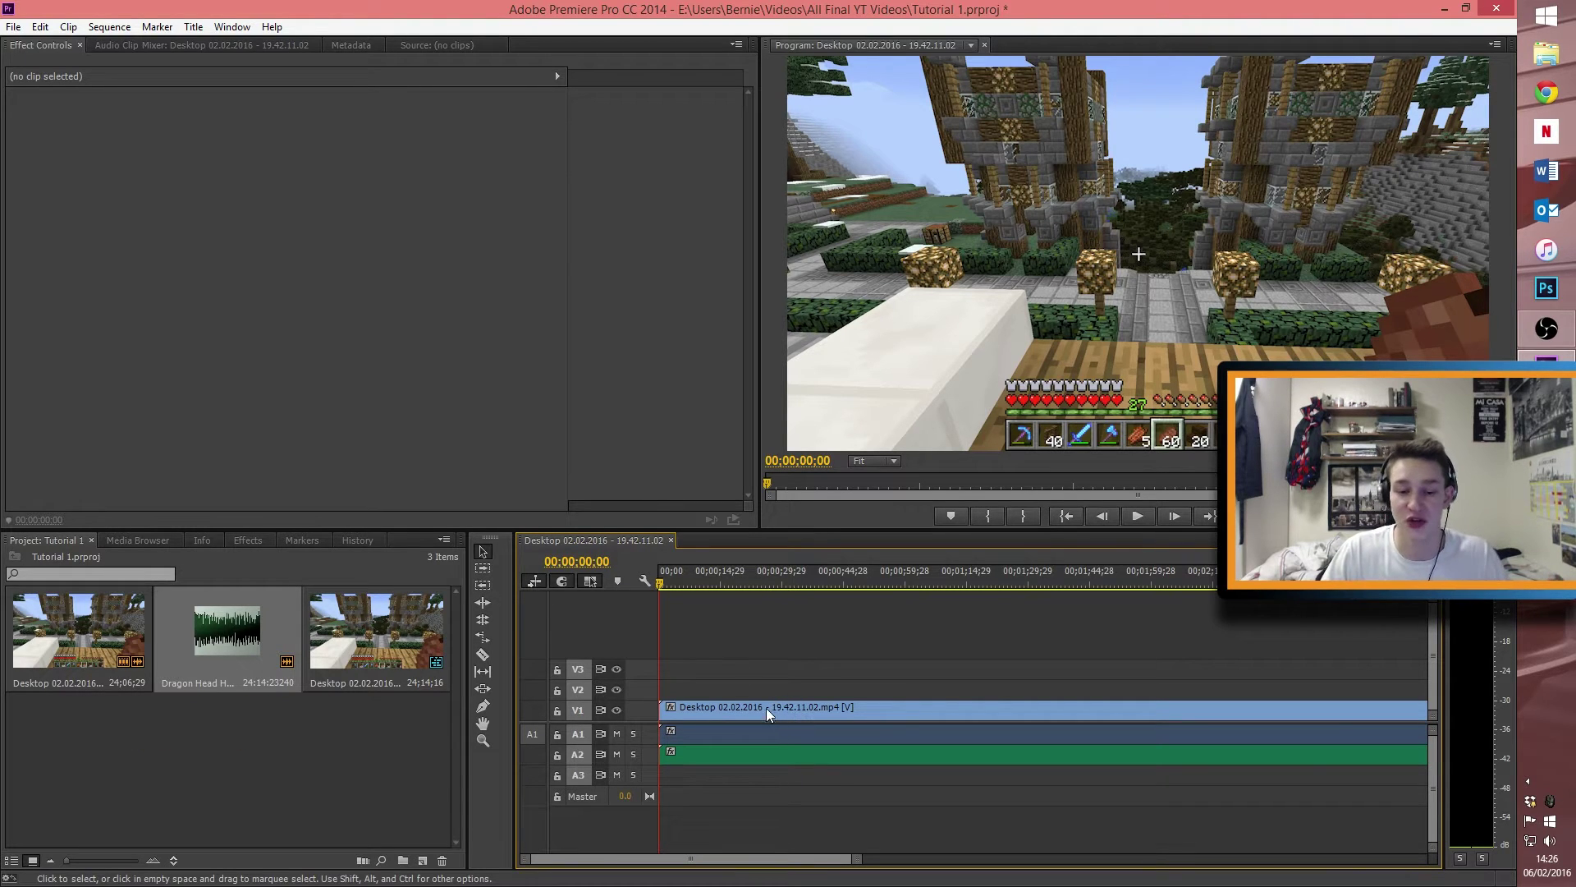
# Step: Move the gameplay clip from video track V1 up to V3 and return it to V1
pyautogui.moveTo(760, 711)
pyautogui.mouseDown()
pyautogui.moveTo(771, 701)
pyautogui.moveTo(765, 717)
pyautogui.mouseUp()
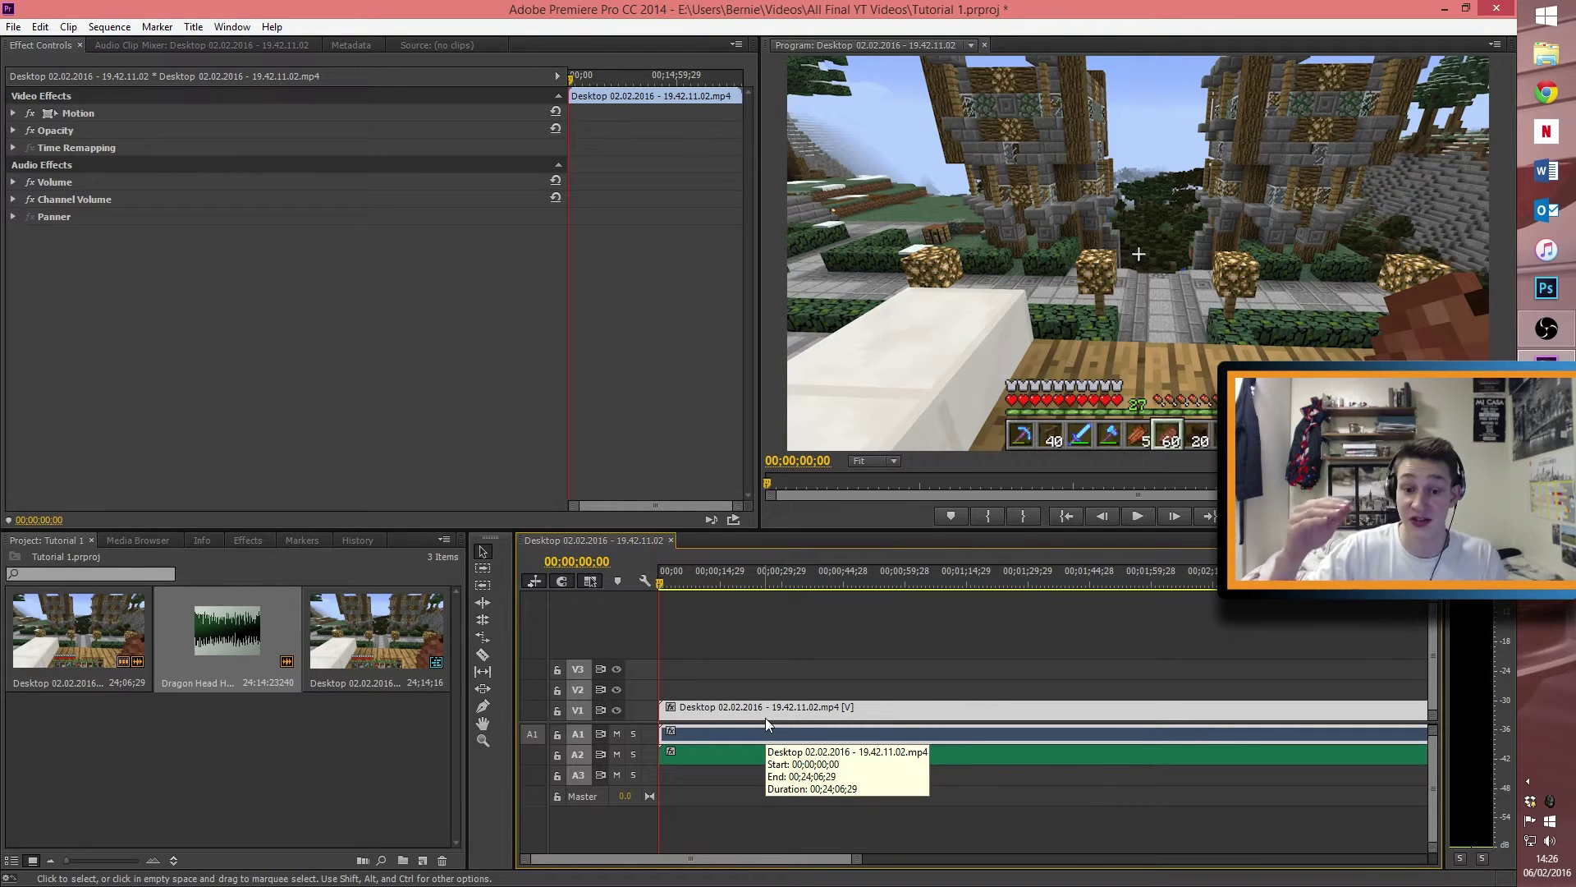
pyautogui.moveTo(752, 710); pyautogui.dragTo(746, 667)
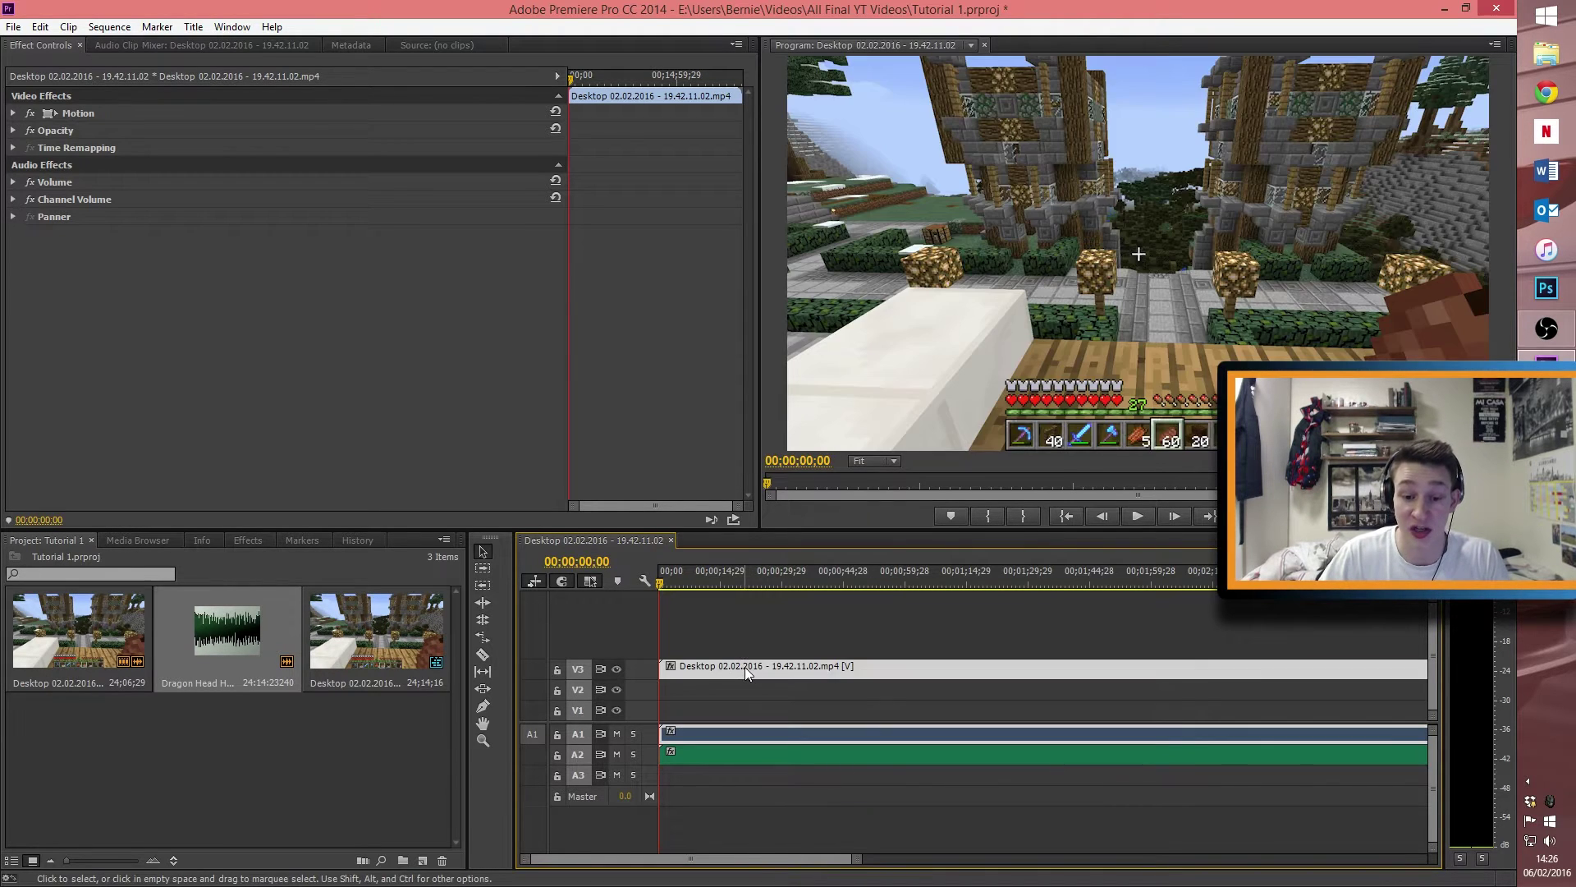
pyautogui.click(752, 692)
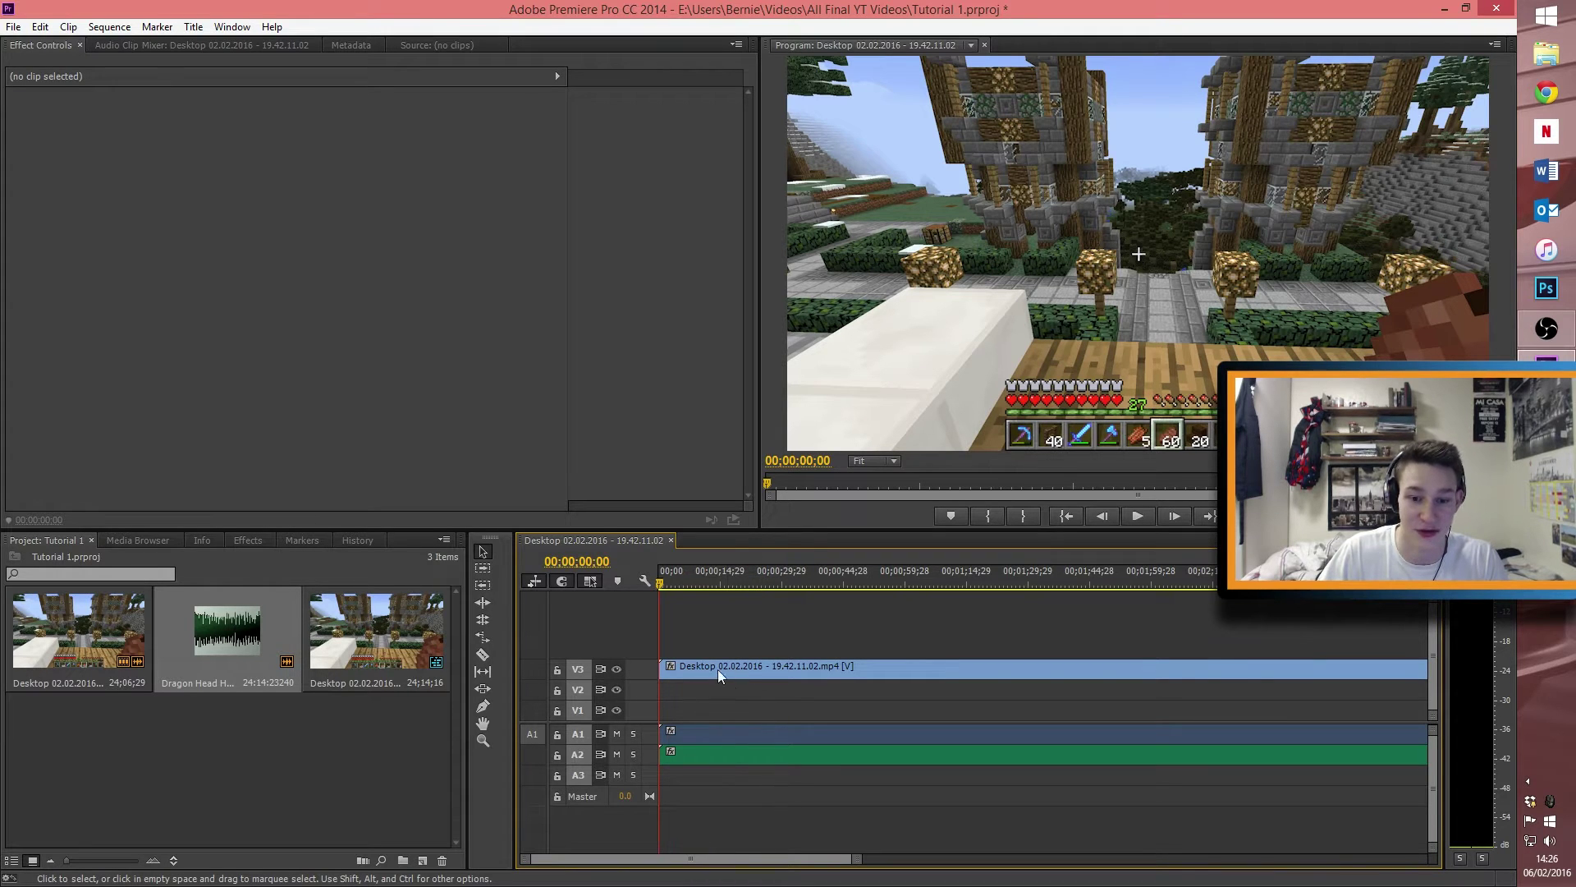
pyautogui.moveTo(726, 668); pyautogui.dragTo(731, 714)
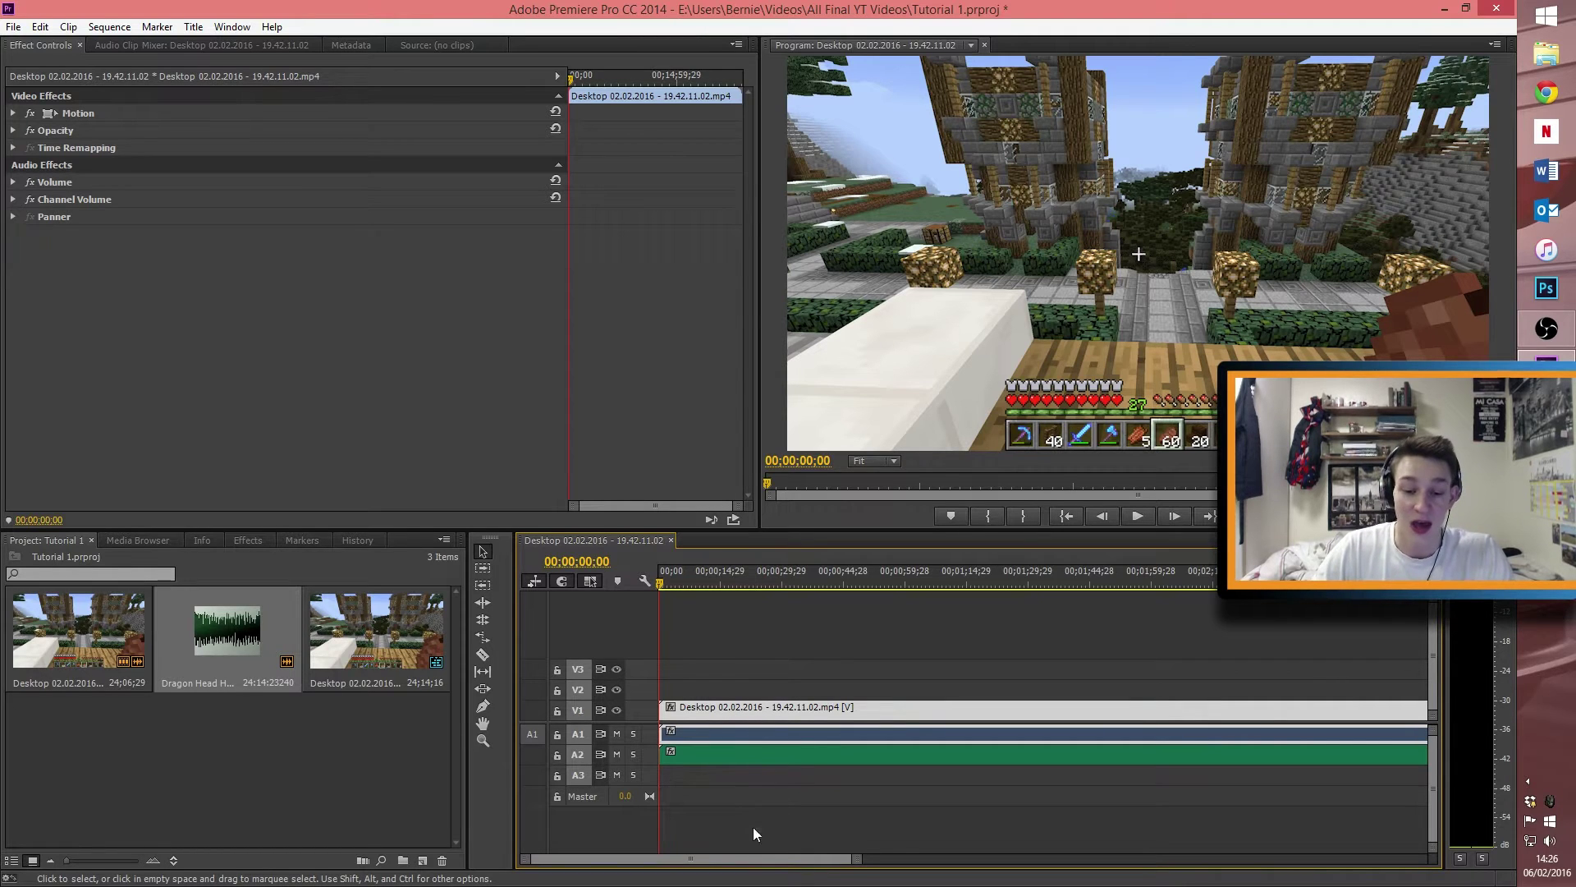
# Step: Split the gameplay clip at about 00;01;01 with the Razor tool and move the playhead to the cut
pyautogui.moveTo(854, 860); pyautogui.dragTo(971, 834)
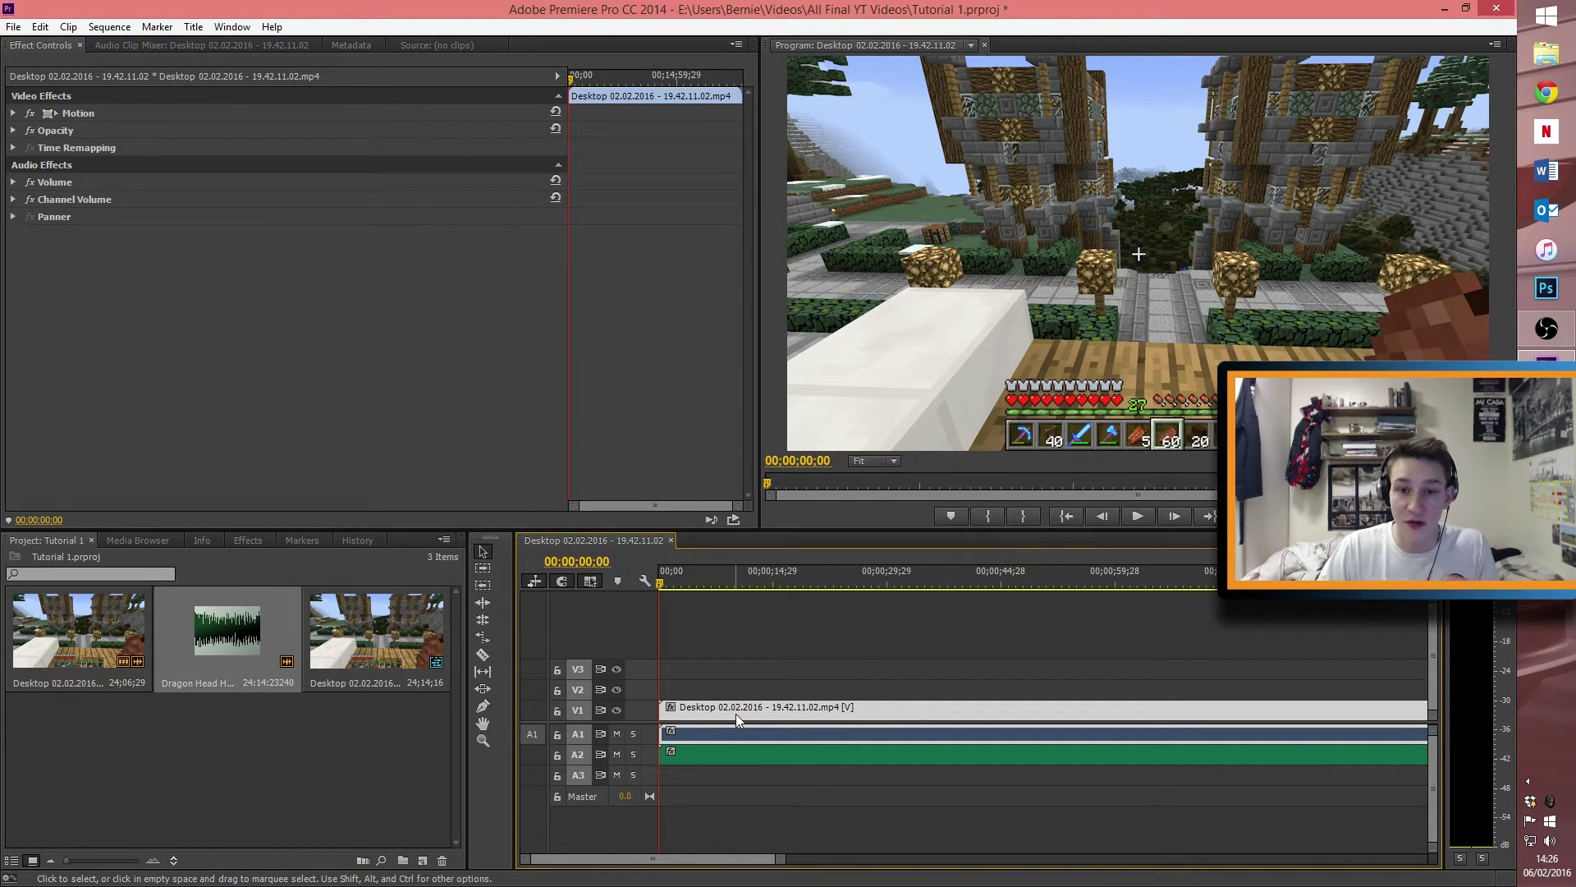
pyautogui.moveTo(717, 707)
pyautogui.mouseDown()
pyautogui.moveTo(870, 677)
pyautogui.moveTo(872, 658)
pyautogui.moveTo(1322, 677)
pyautogui.moveTo(1217, 717)
pyautogui.moveTo(713, 720)
pyautogui.mouseUp()
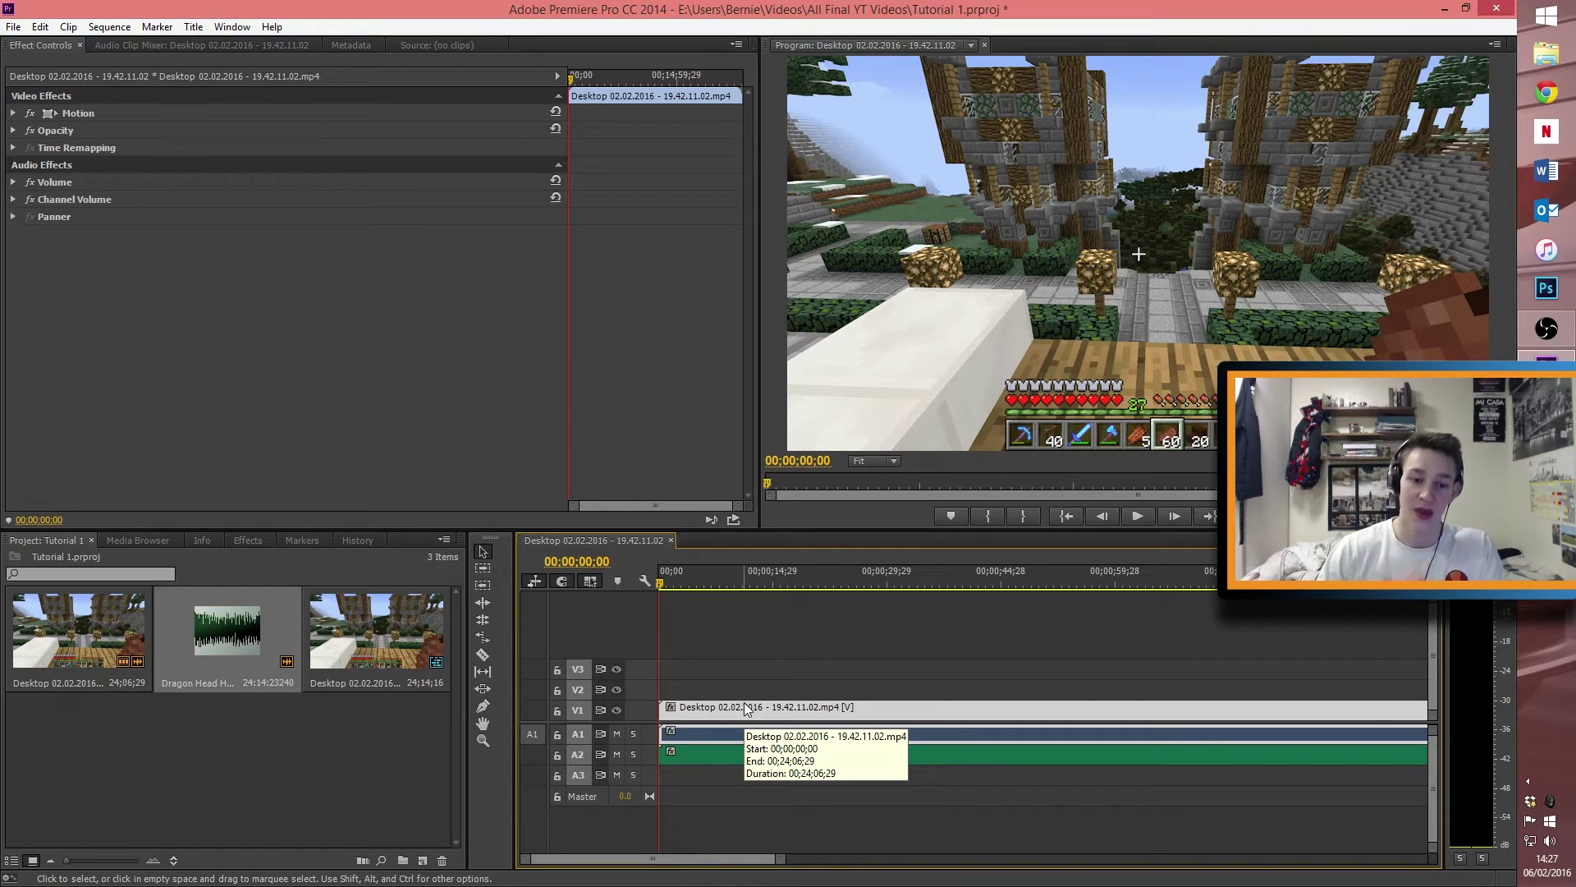
pyautogui.click(484, 654)
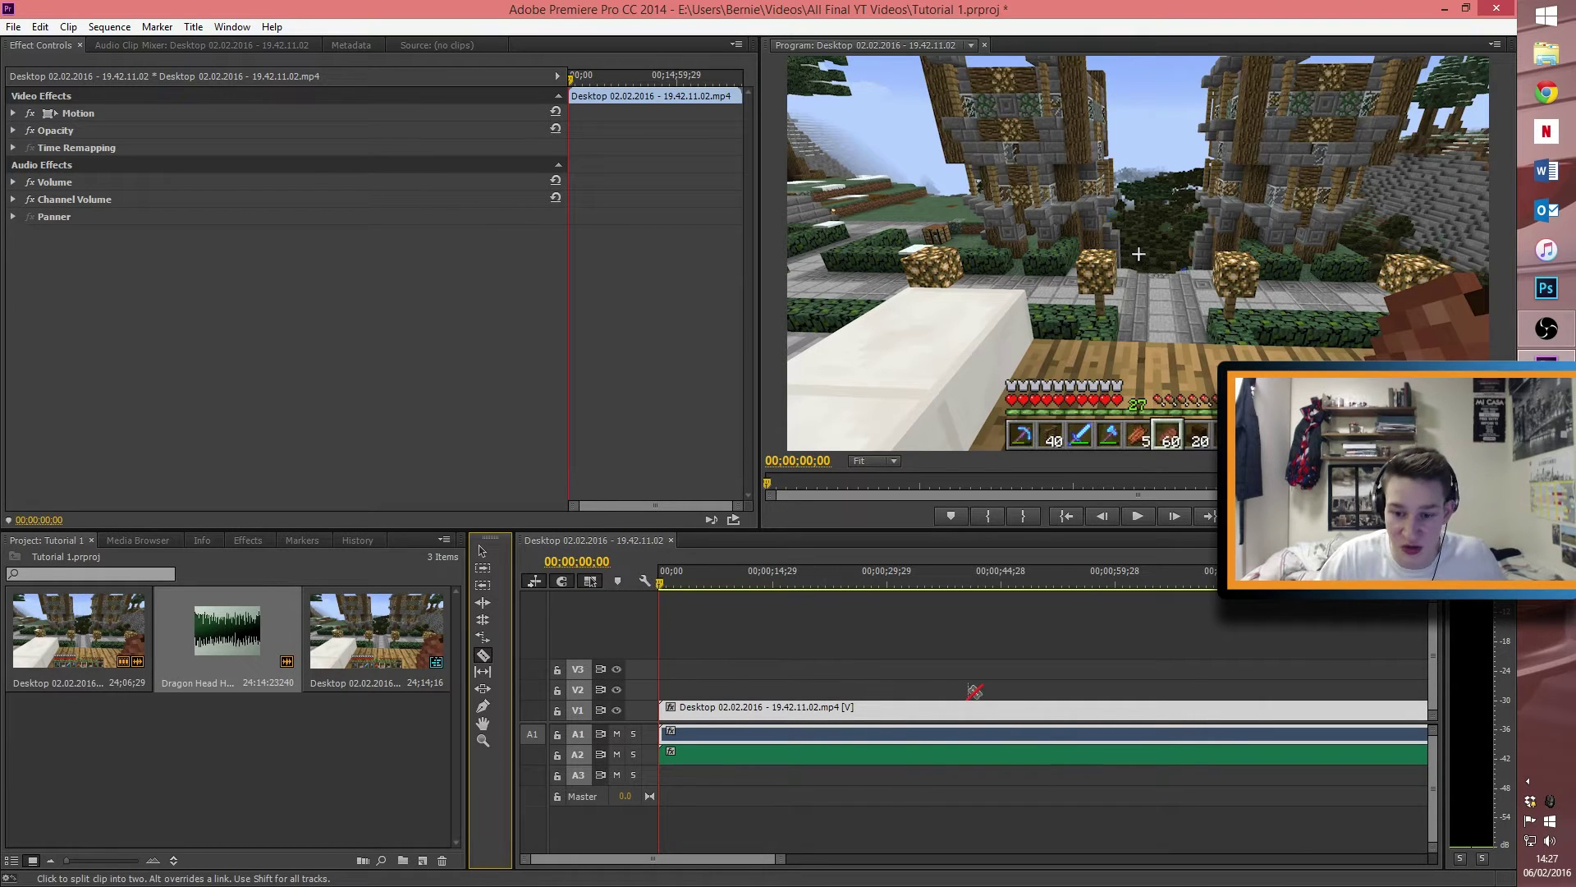
pyautogui.click(1124, 704)
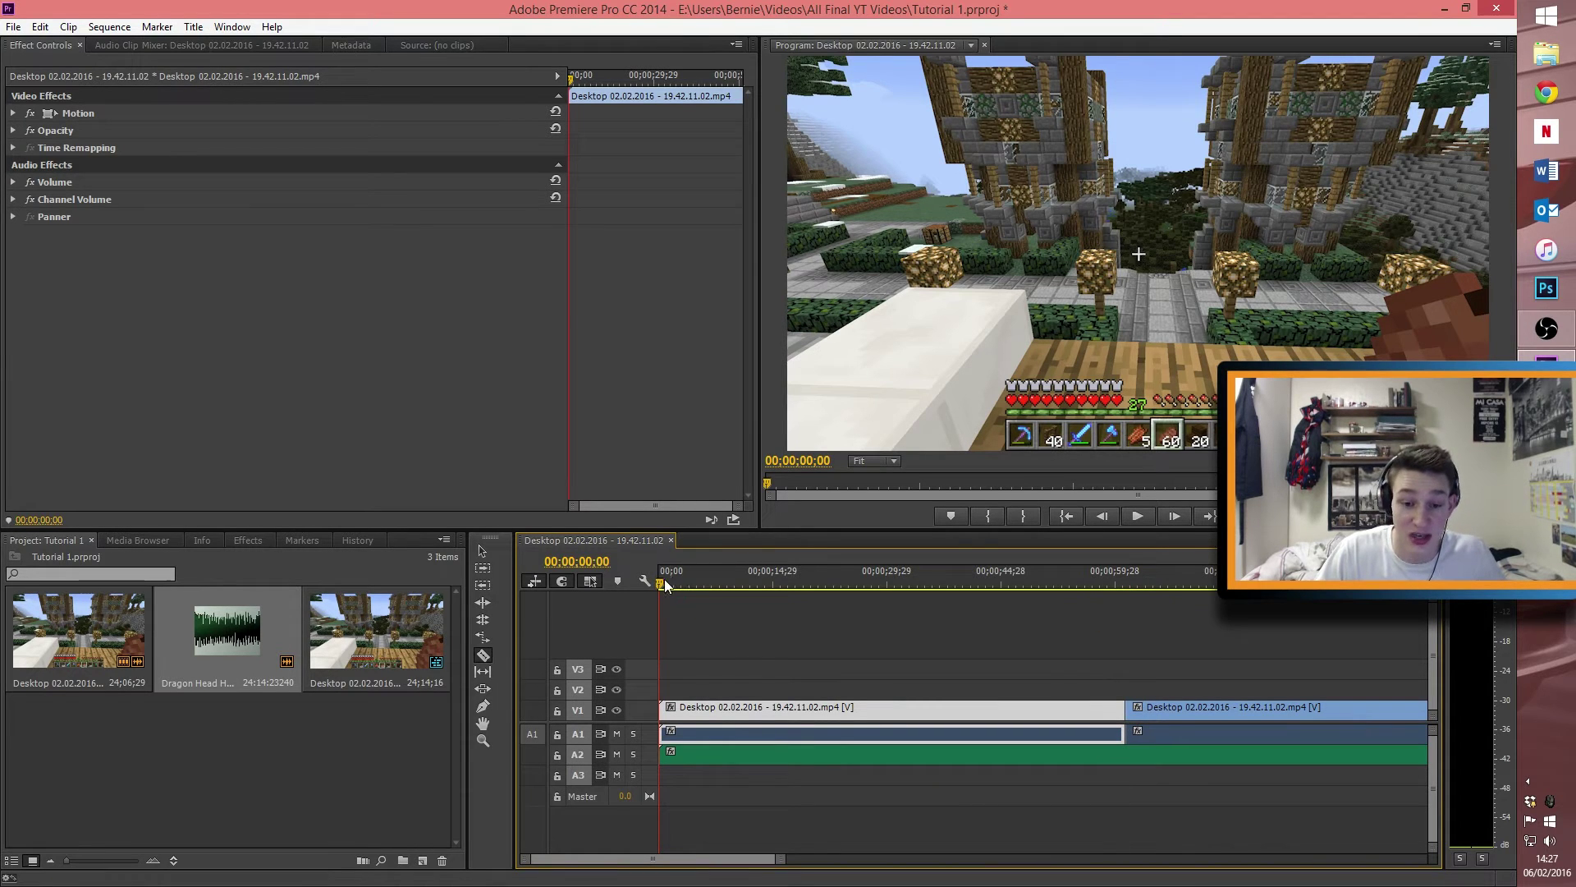
pyautogui.moveTo(661, 584); pyautogui.dragTo(1127, 583)
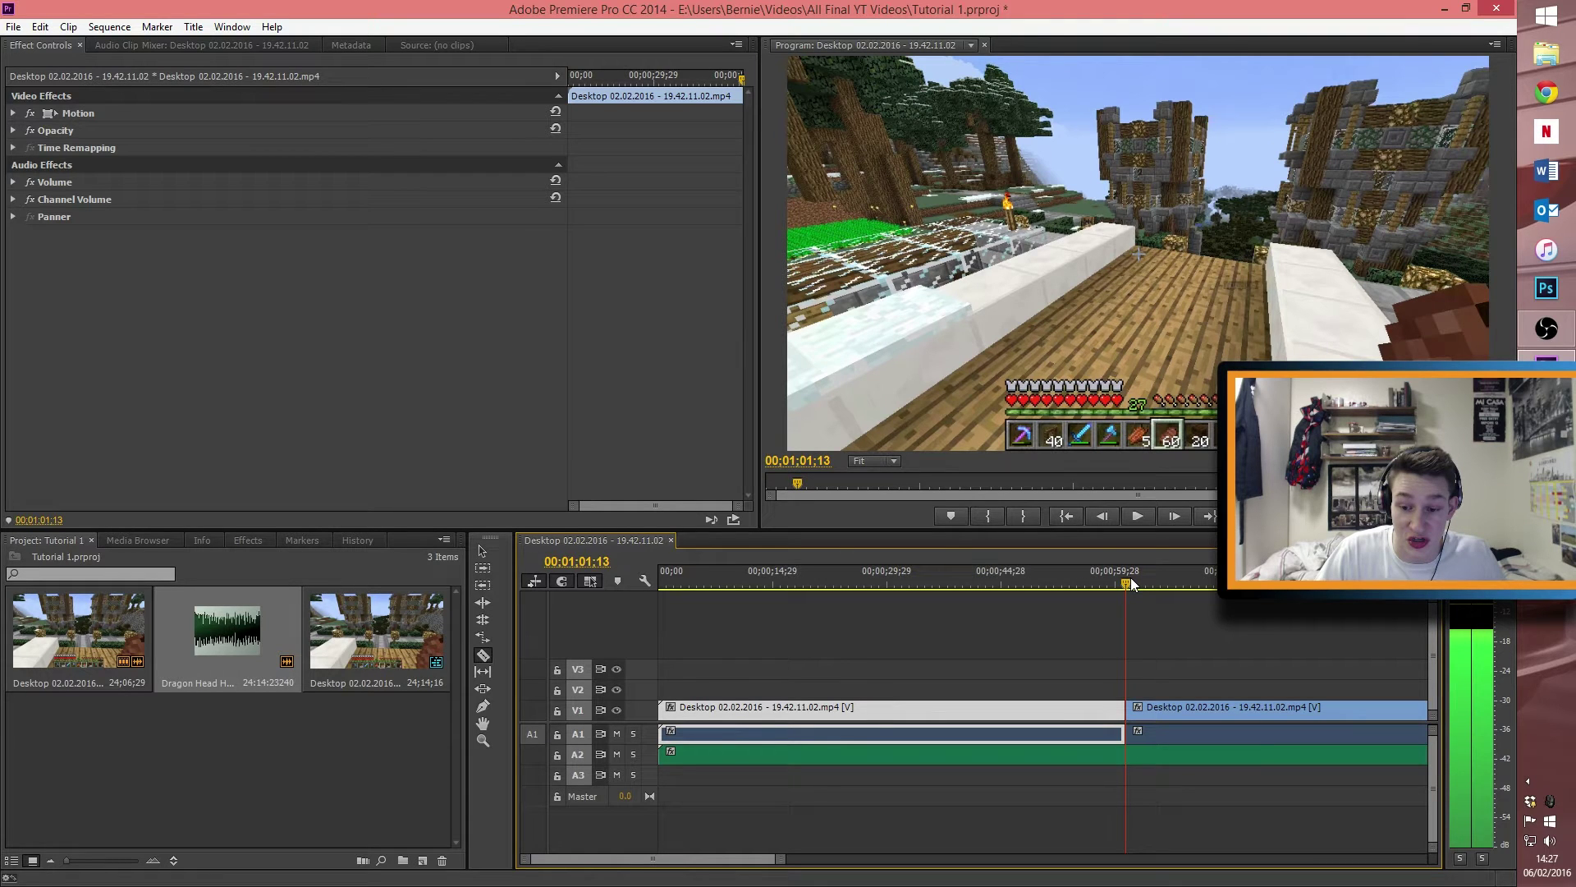
pyautogui.moveTo(1131, 579); pyautogui.dragTo(1122, 579)
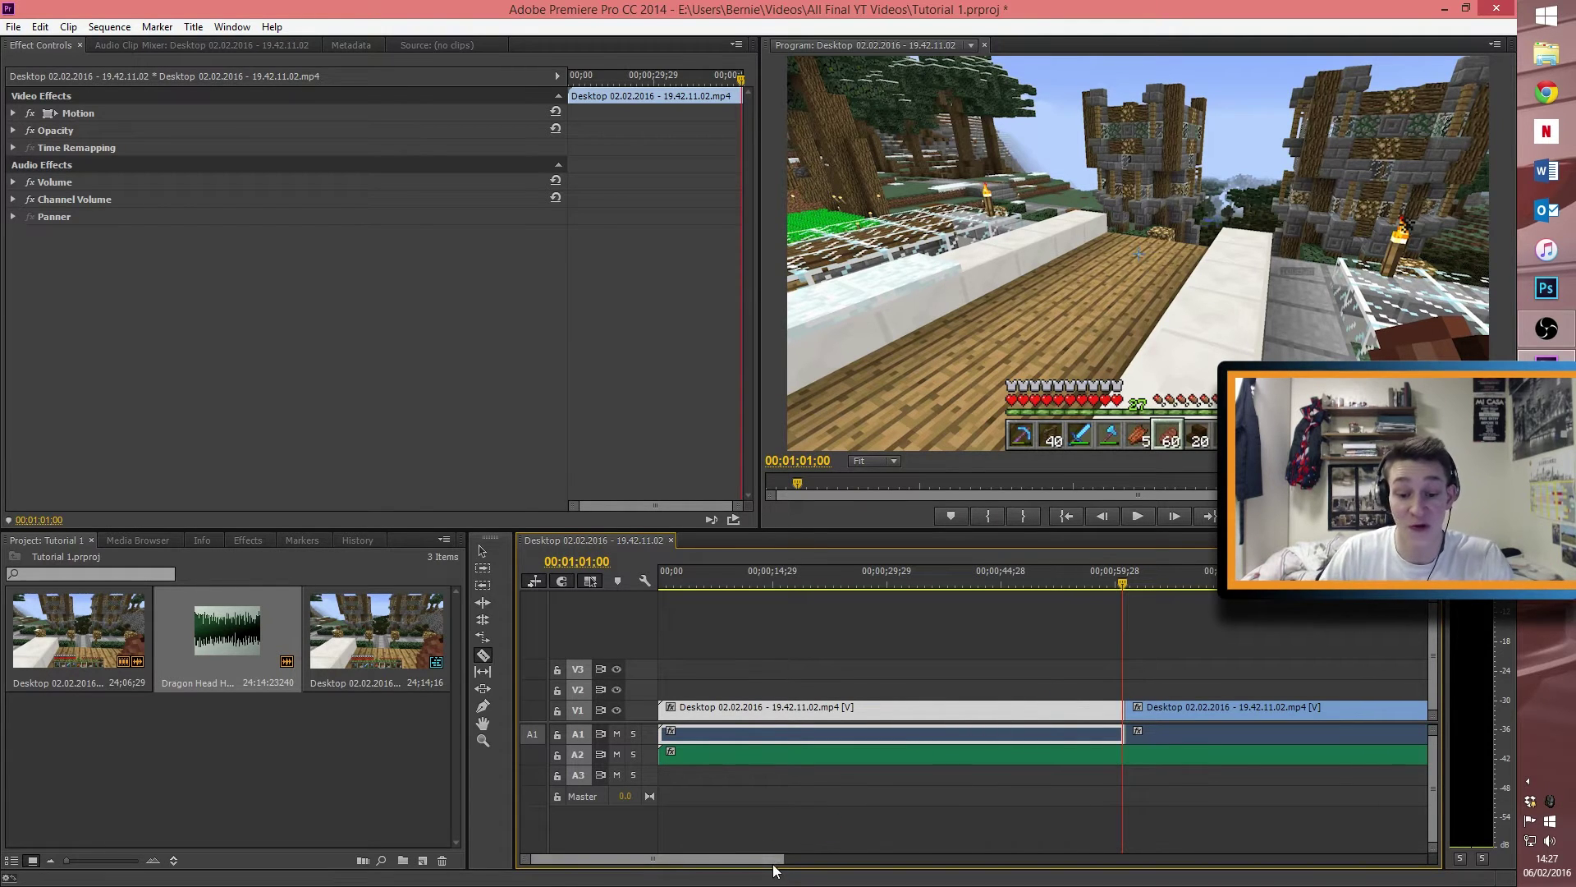
# Step: Split the gameplay clip a second time with the Razor tool, shortly after 00;01;29;29
pyautogui.moveTo(784, 859); pyautogui.dragTo(836, 859)
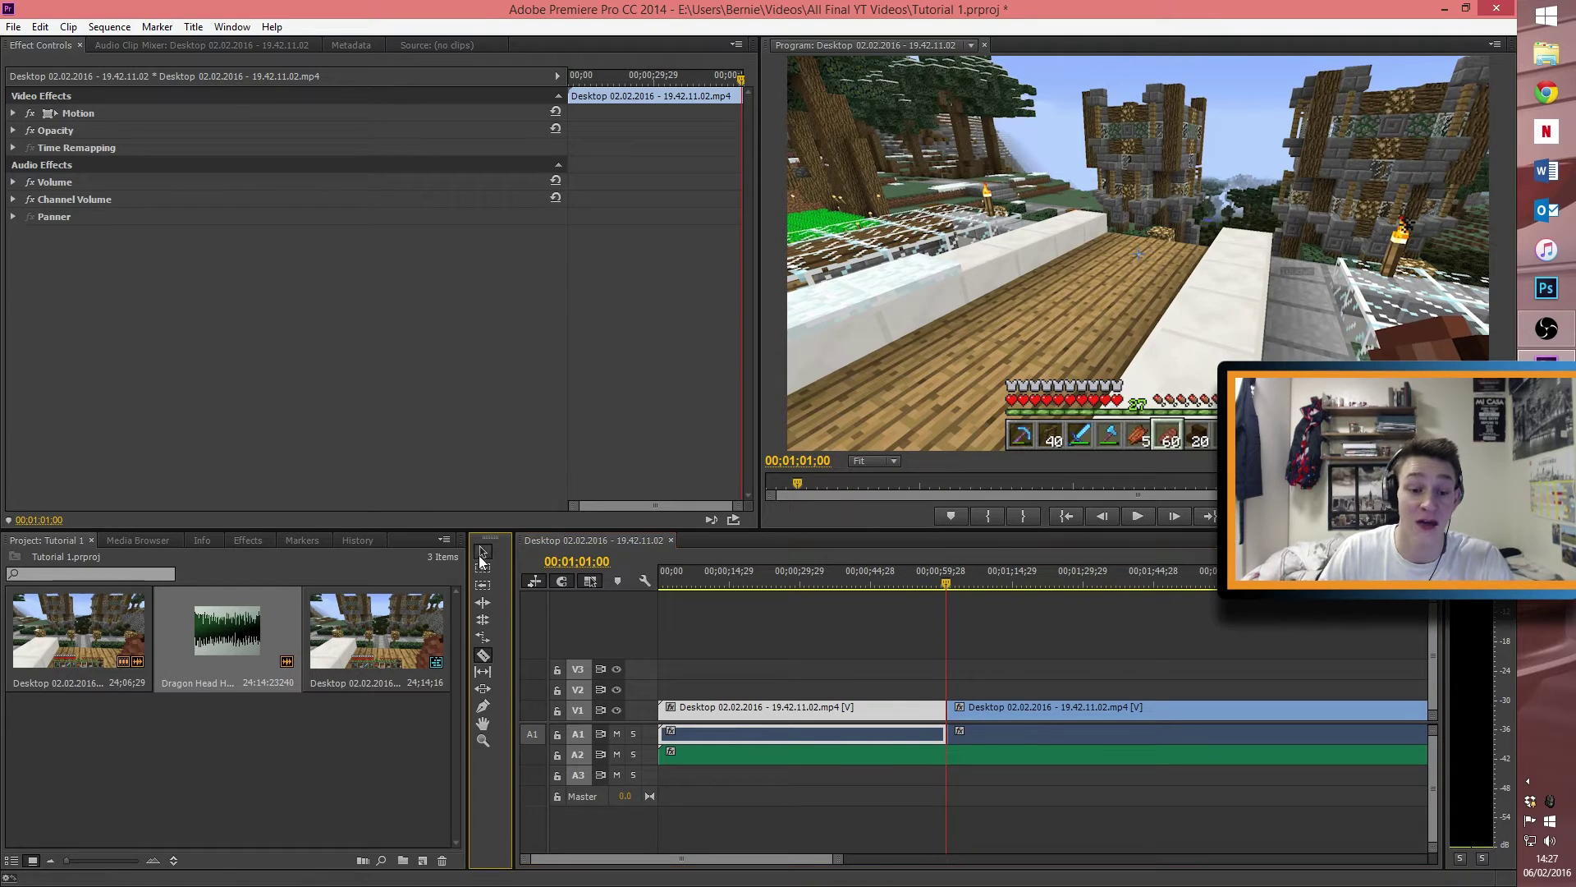
pyautogui.press('v')
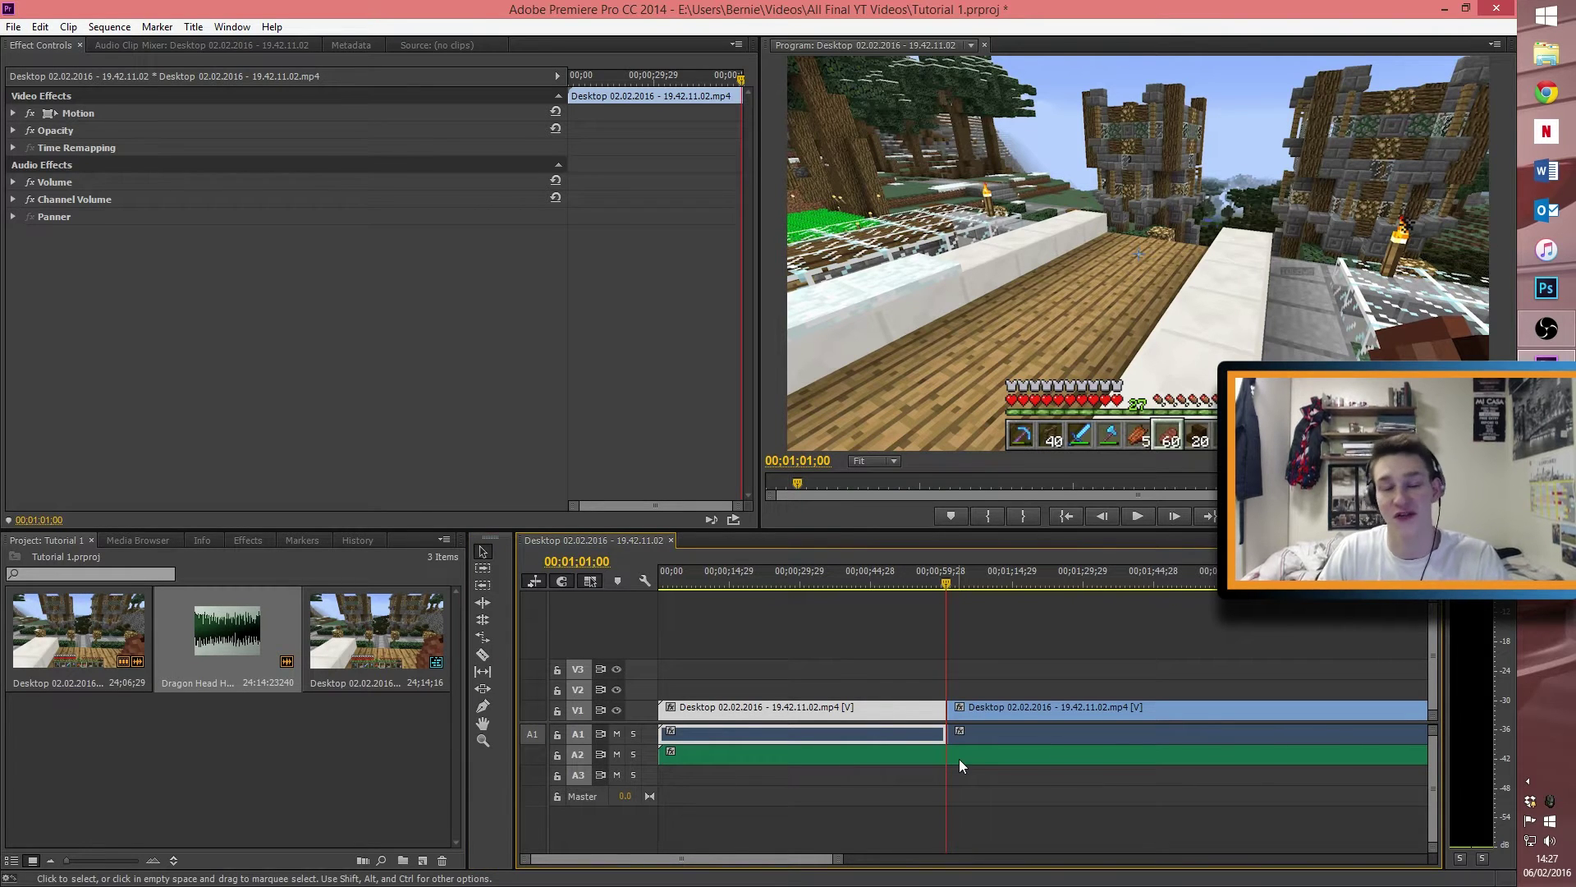
pyautogui.click(483, 654)
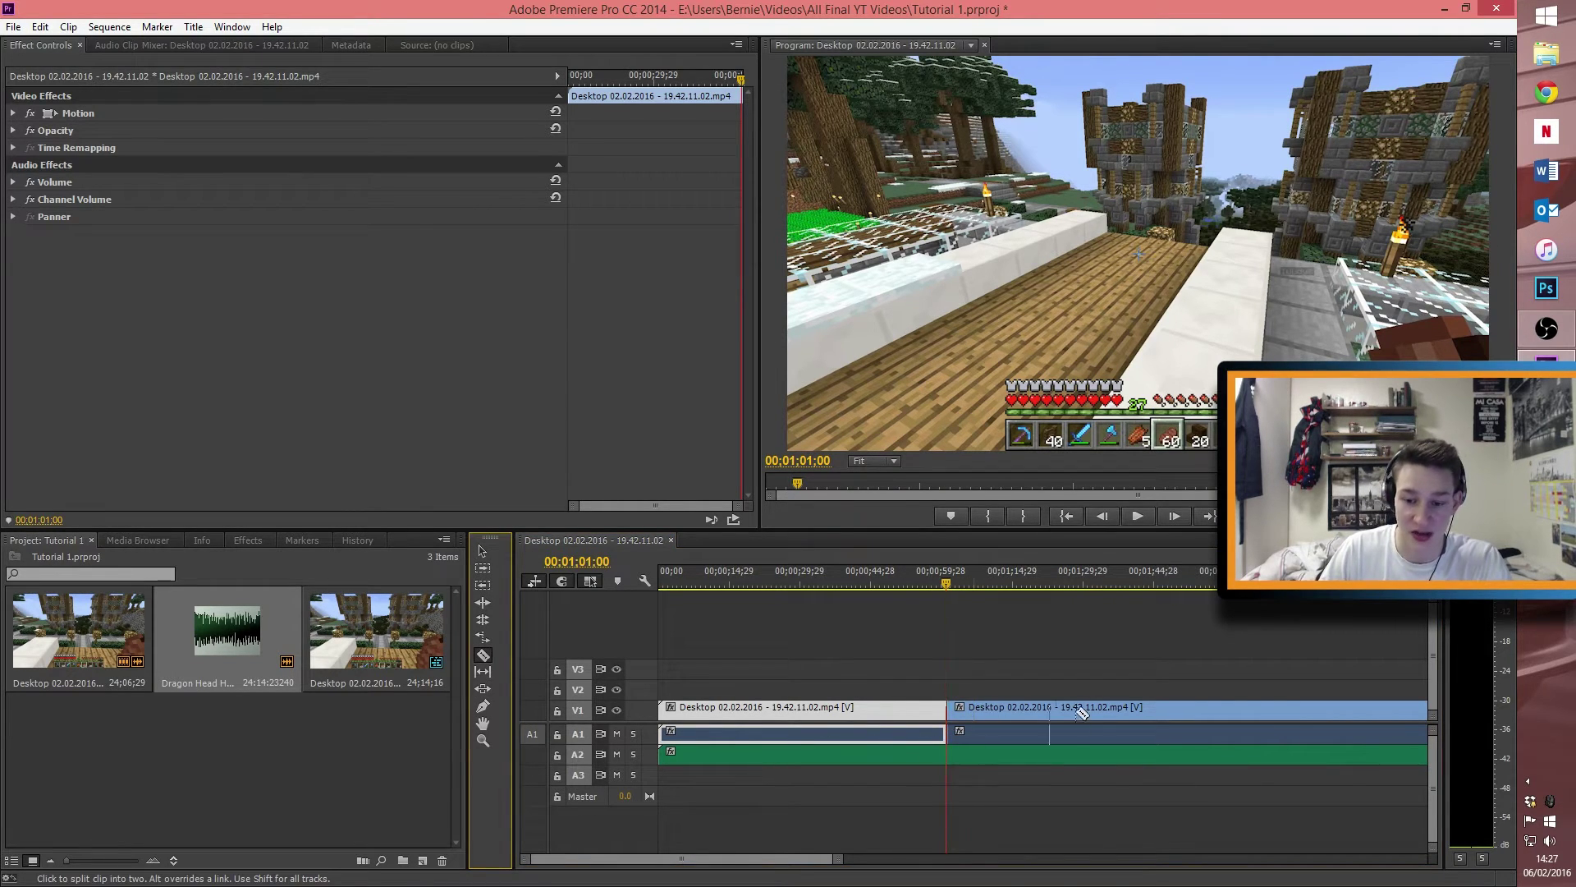
pyautogui.click(1093, 711)
# Step: Delete the first and last sections of the split gameplay clip with their audio, leaving the middle section
pyautogui.click(483, 551)
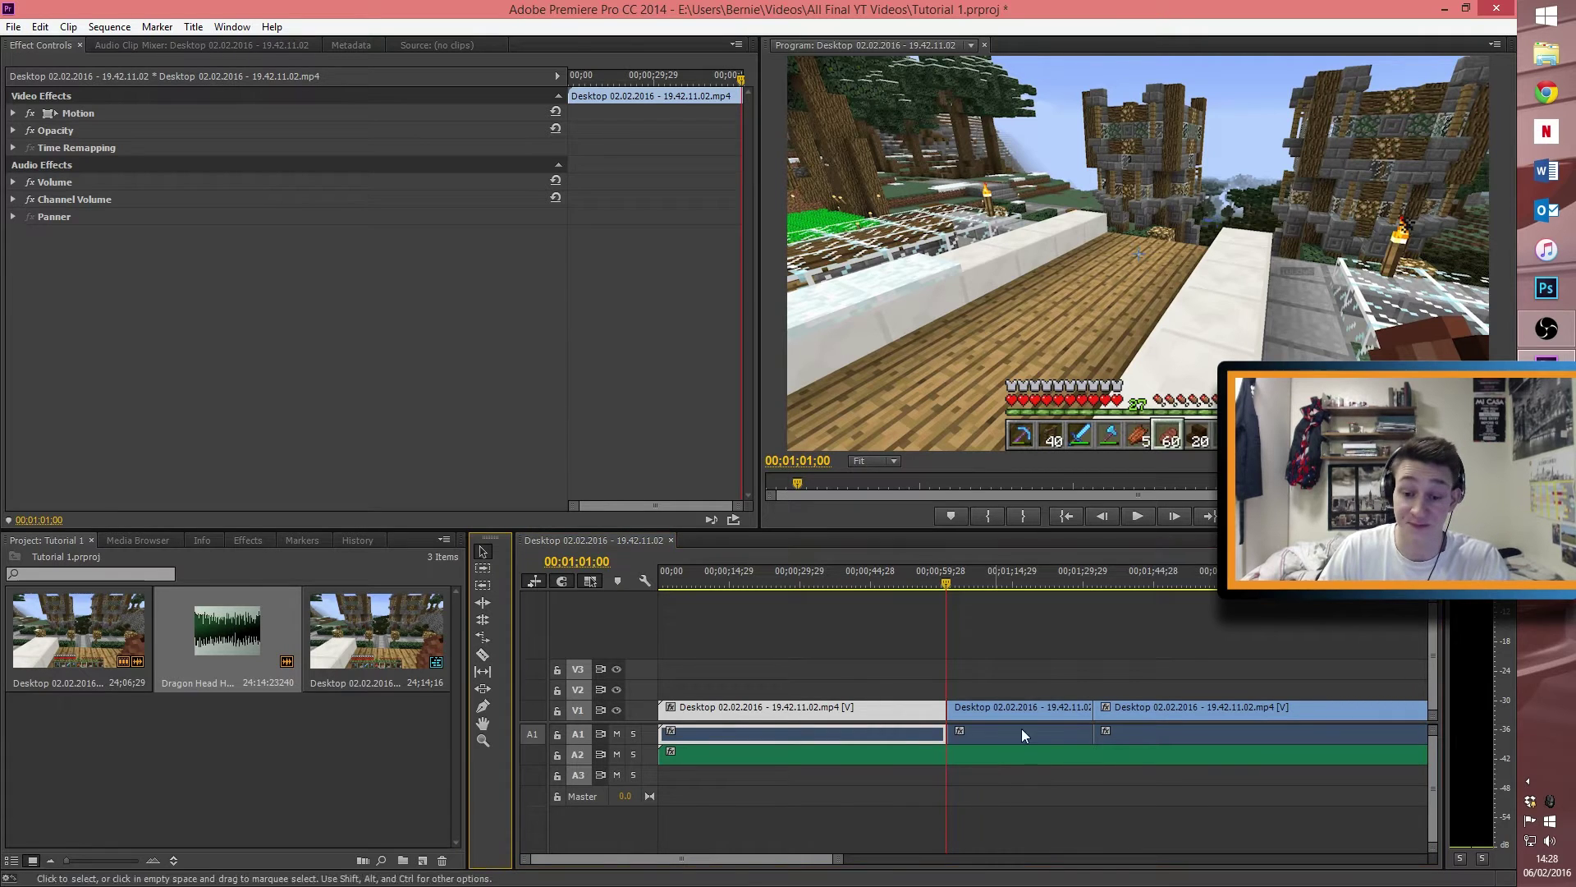
pyautogui.click(1023, 733)
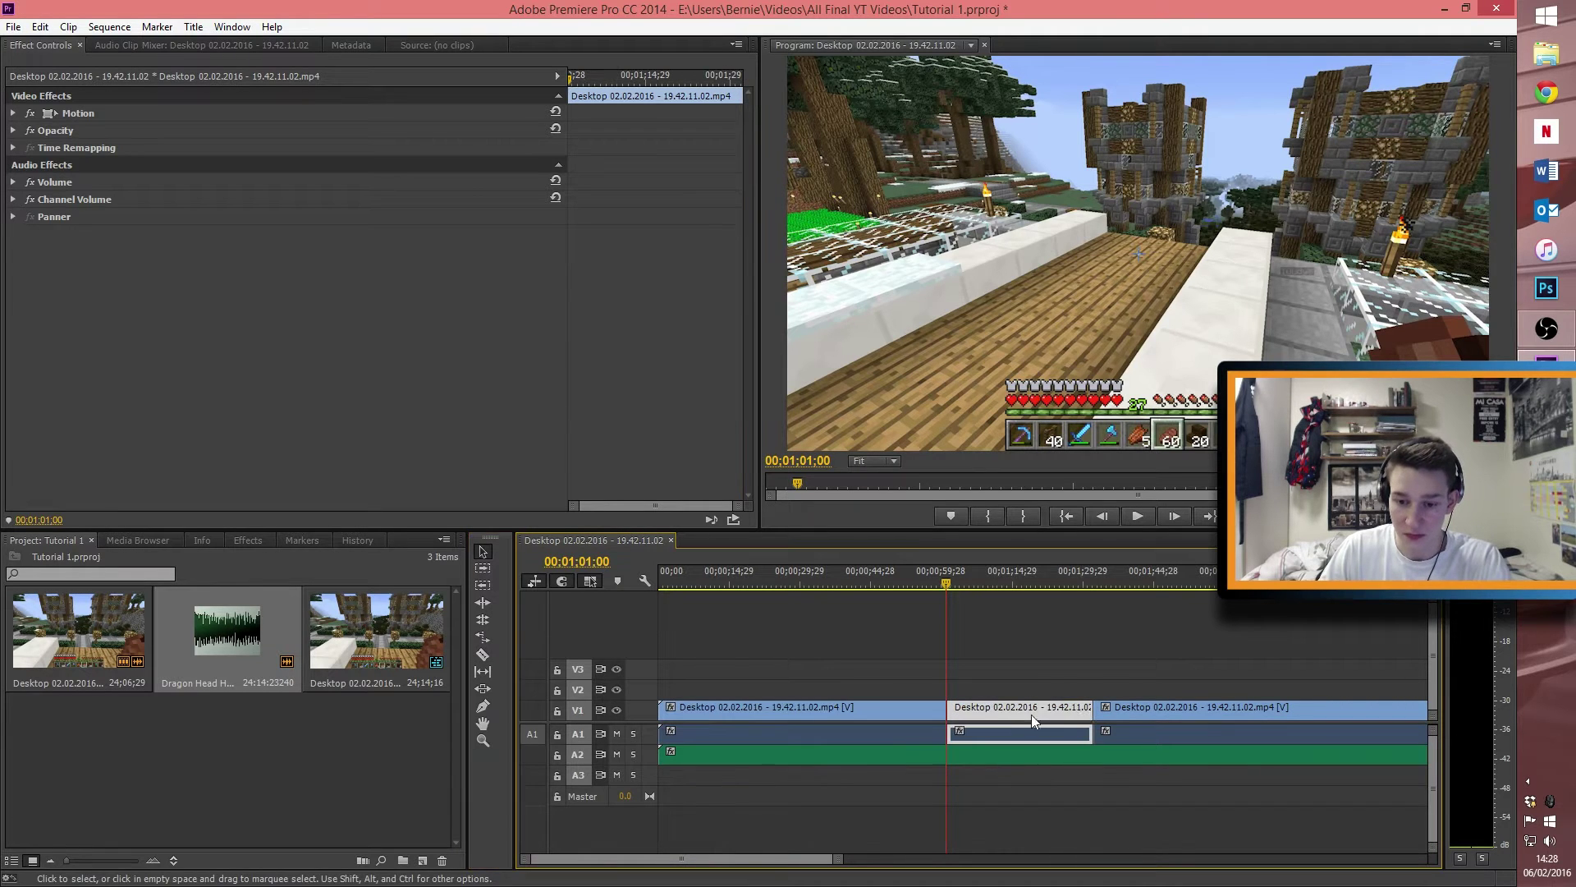
pyautogui.click(824, 706)
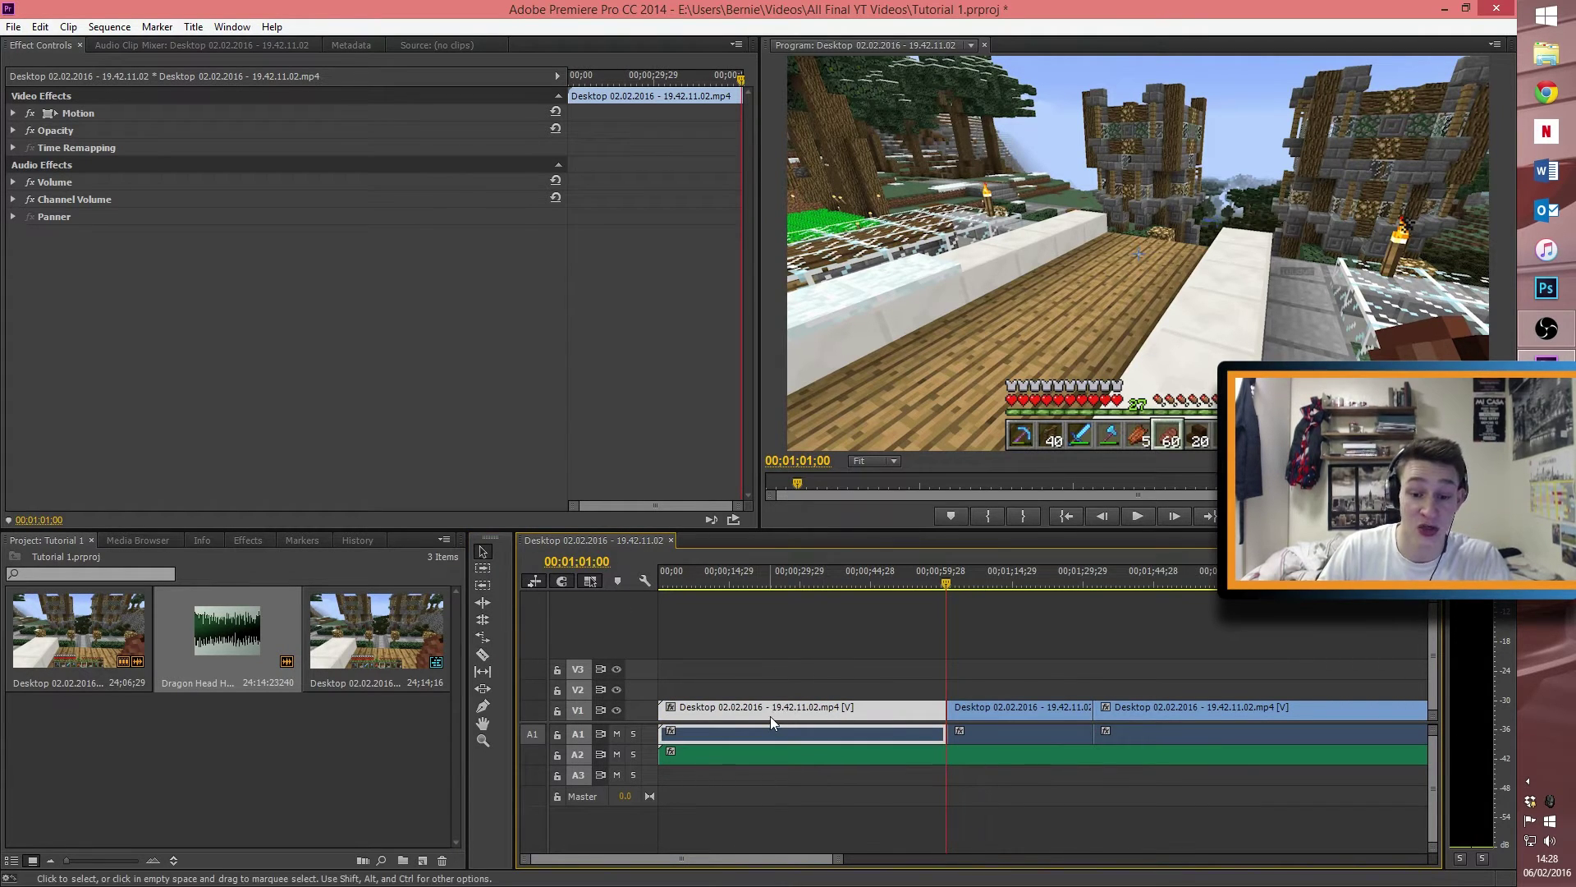
pyautogui.press('Delete')
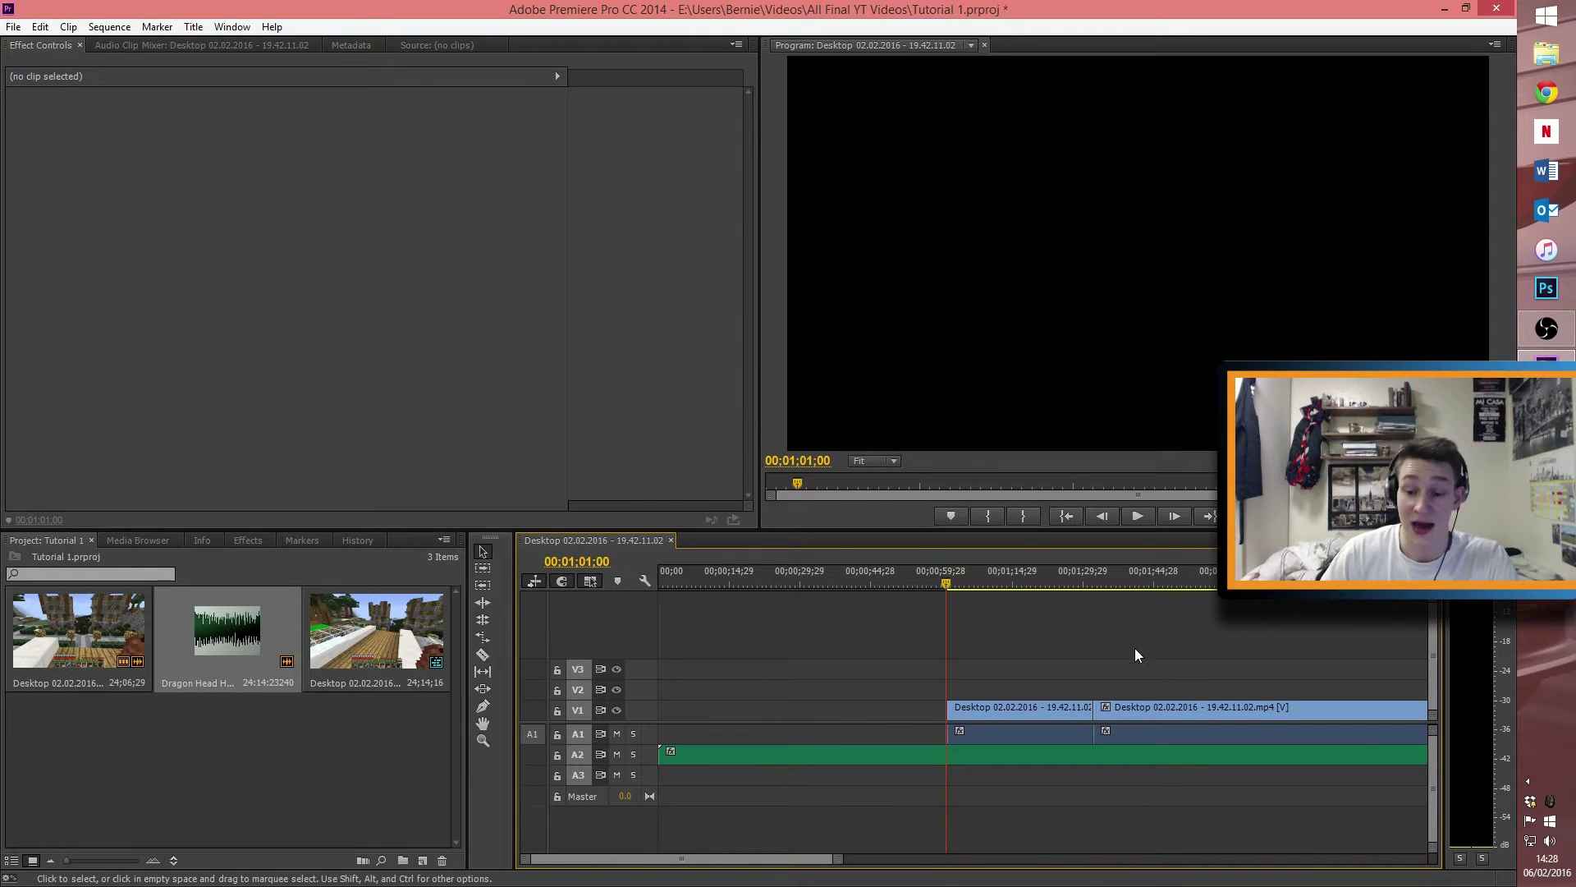
pyautogui.click(1134, 717)
pyautogui.press('Delete')
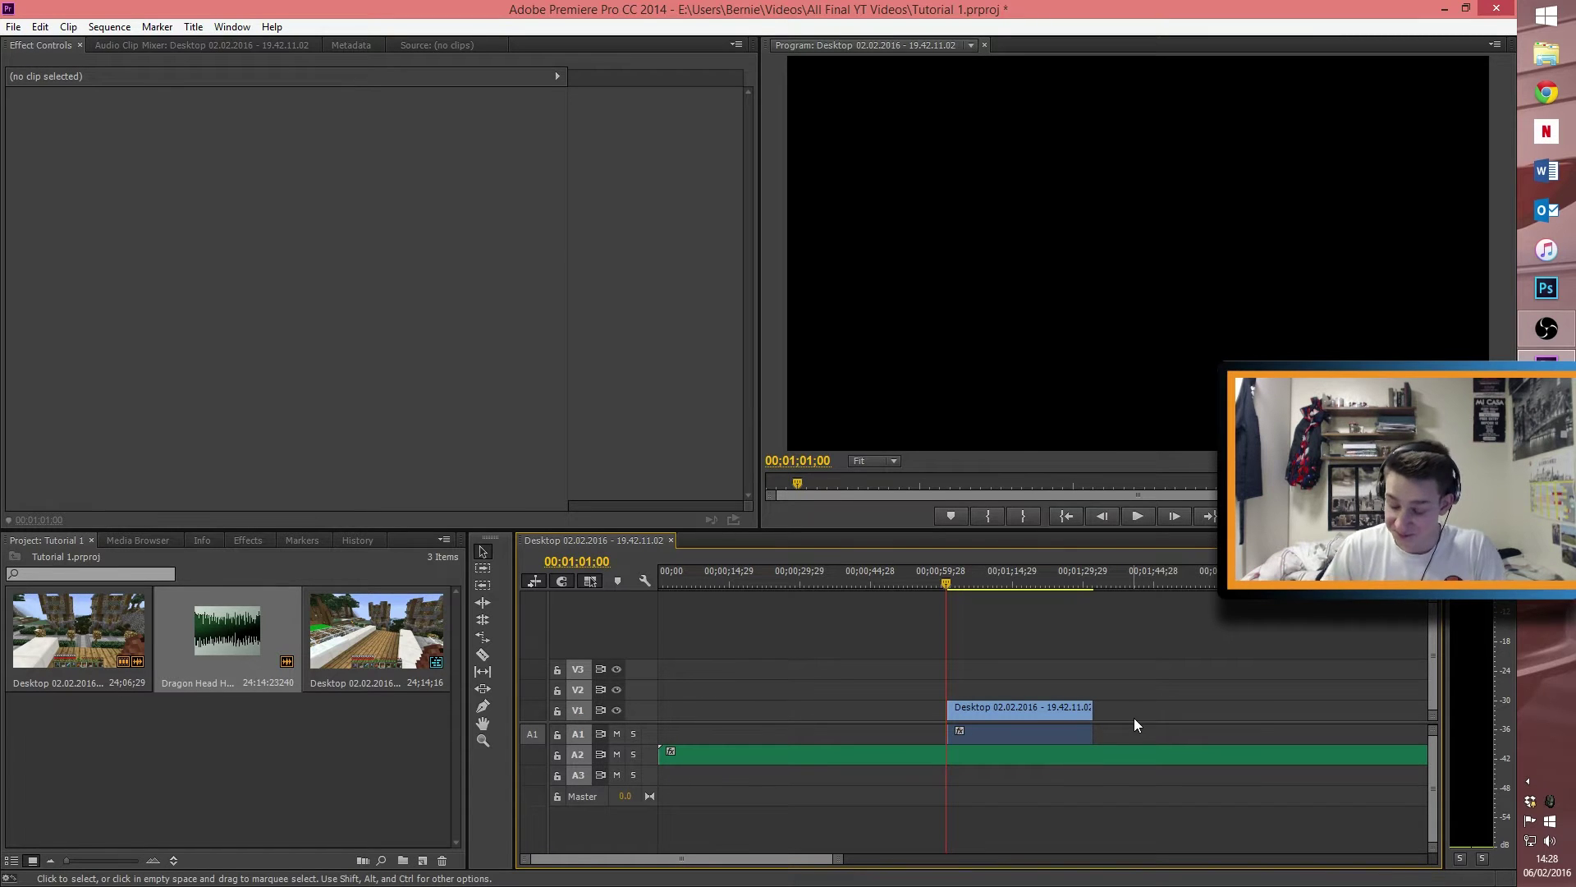
# Step: Undo the deletion of both gameplay clip sections and the two Razor cuts
pyautogui.click(36, 30)
pyautogui.click(50, 45)
pyautogui.click(40, 28)
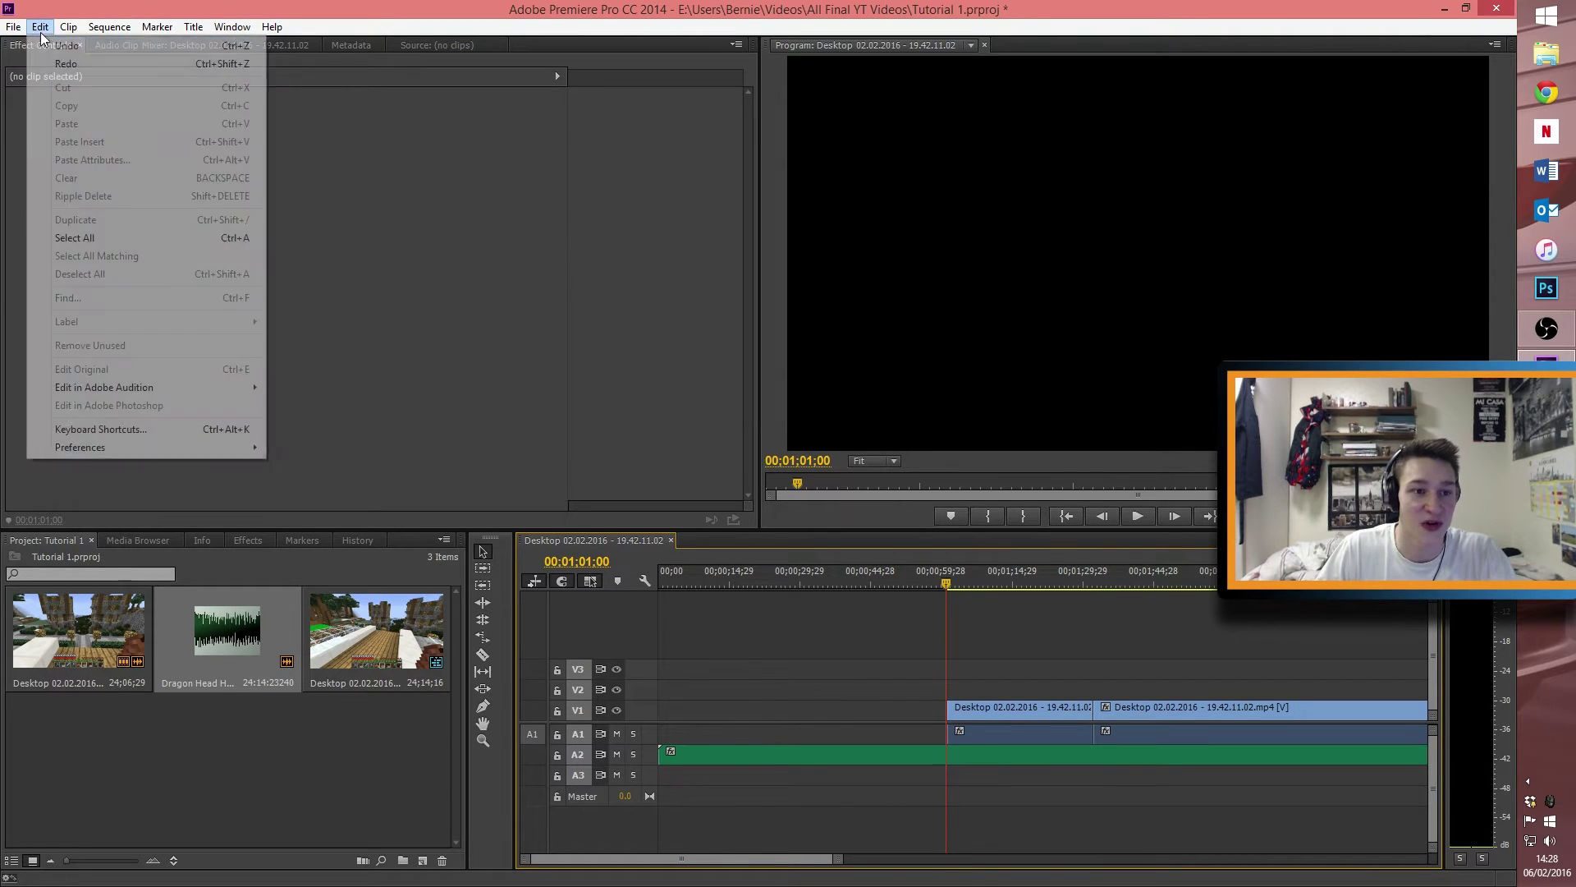
pyautogui.click(45, 46)
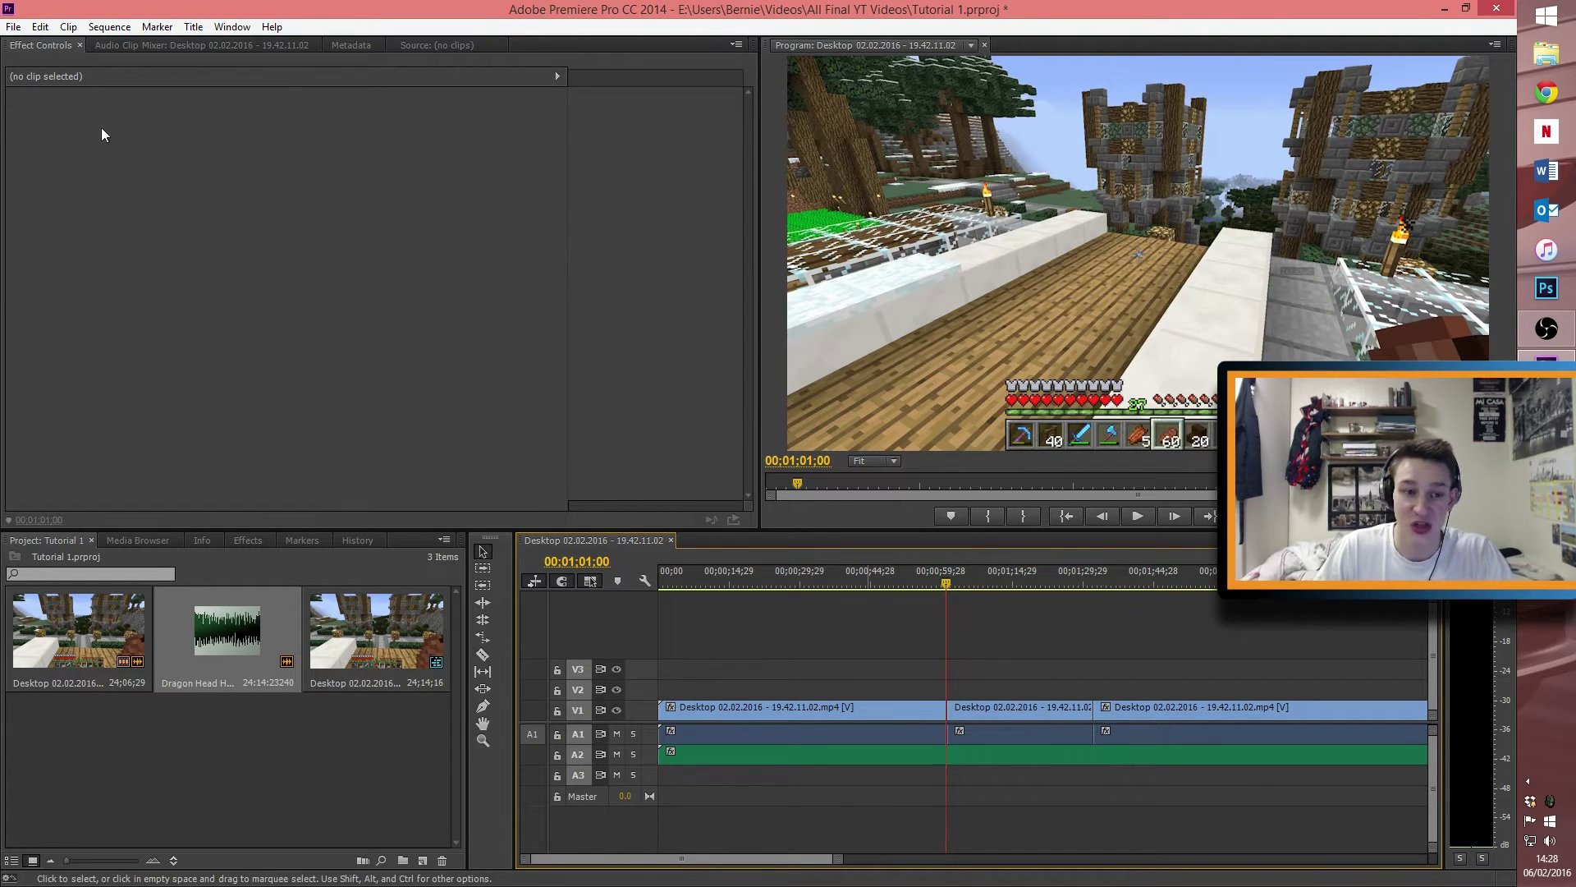
pyautogui.click(36, 30)
pyautogui.click(49, 45)
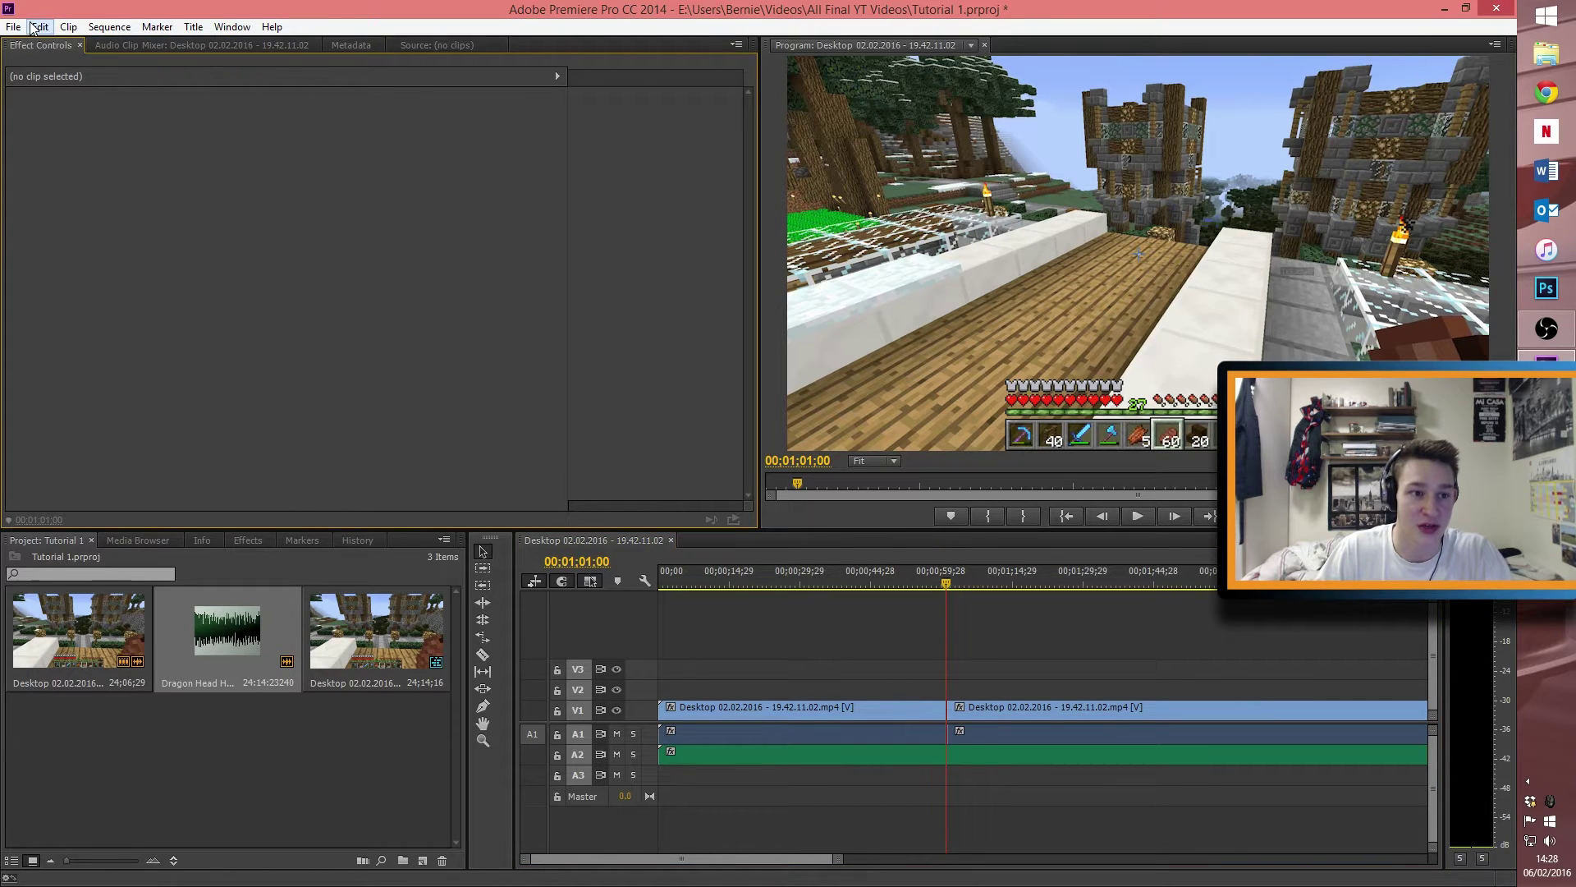
pyautogui.click(39, 28)
pyautogui.click(56, 46)
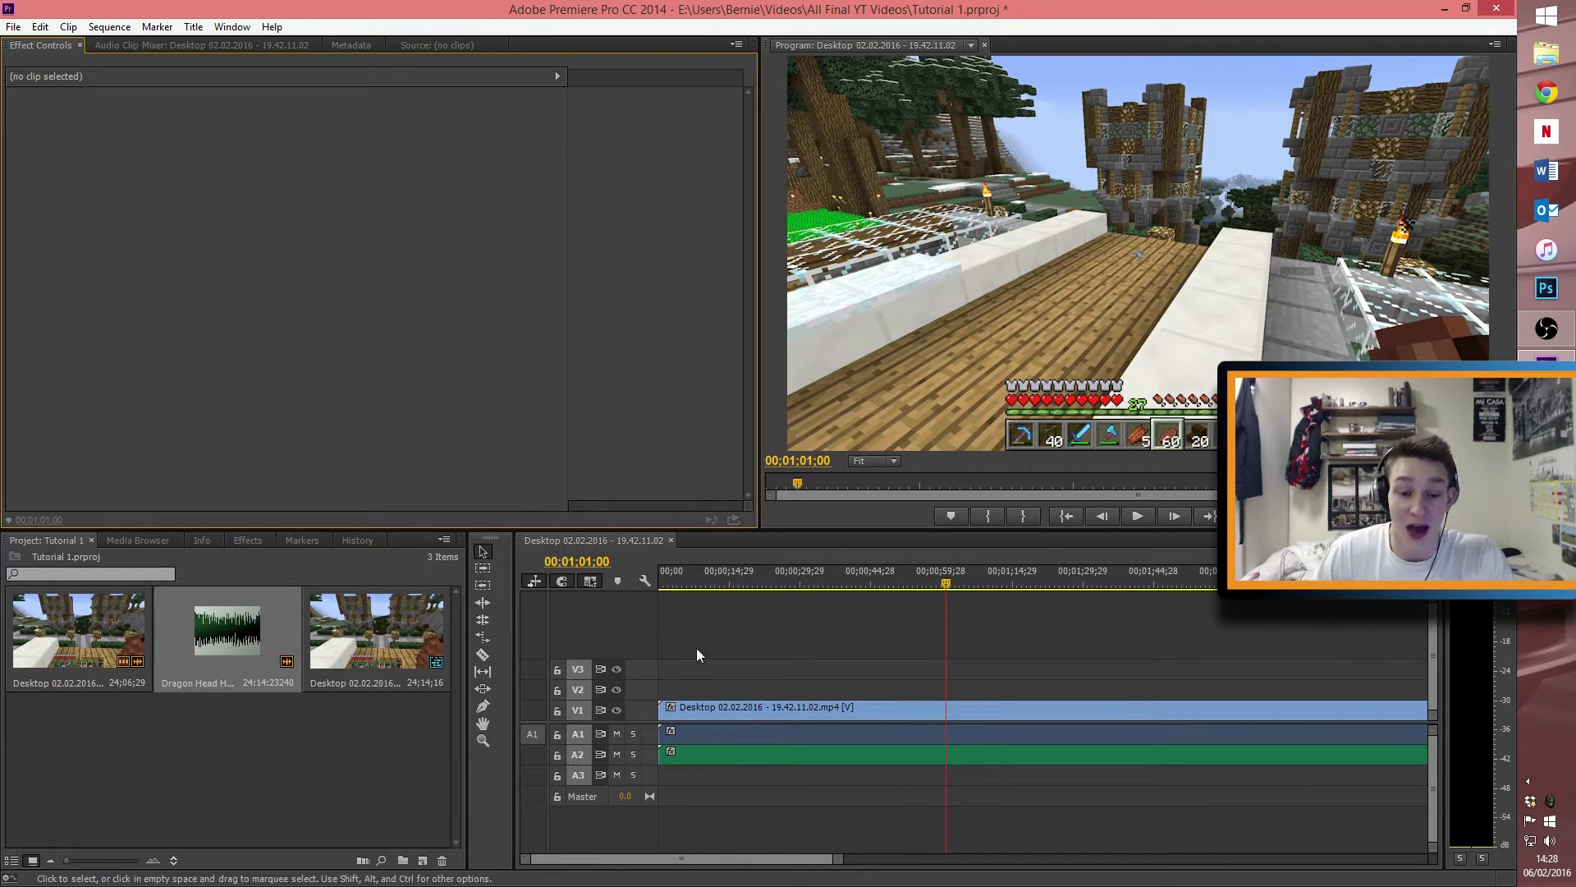
# Step: Move the playhead to 00;00;19;08 and try zooming the timeline out to the full sequence and back in
pyautogui.moveTo(939, 583); pyautogui.dragTo(748, 589)
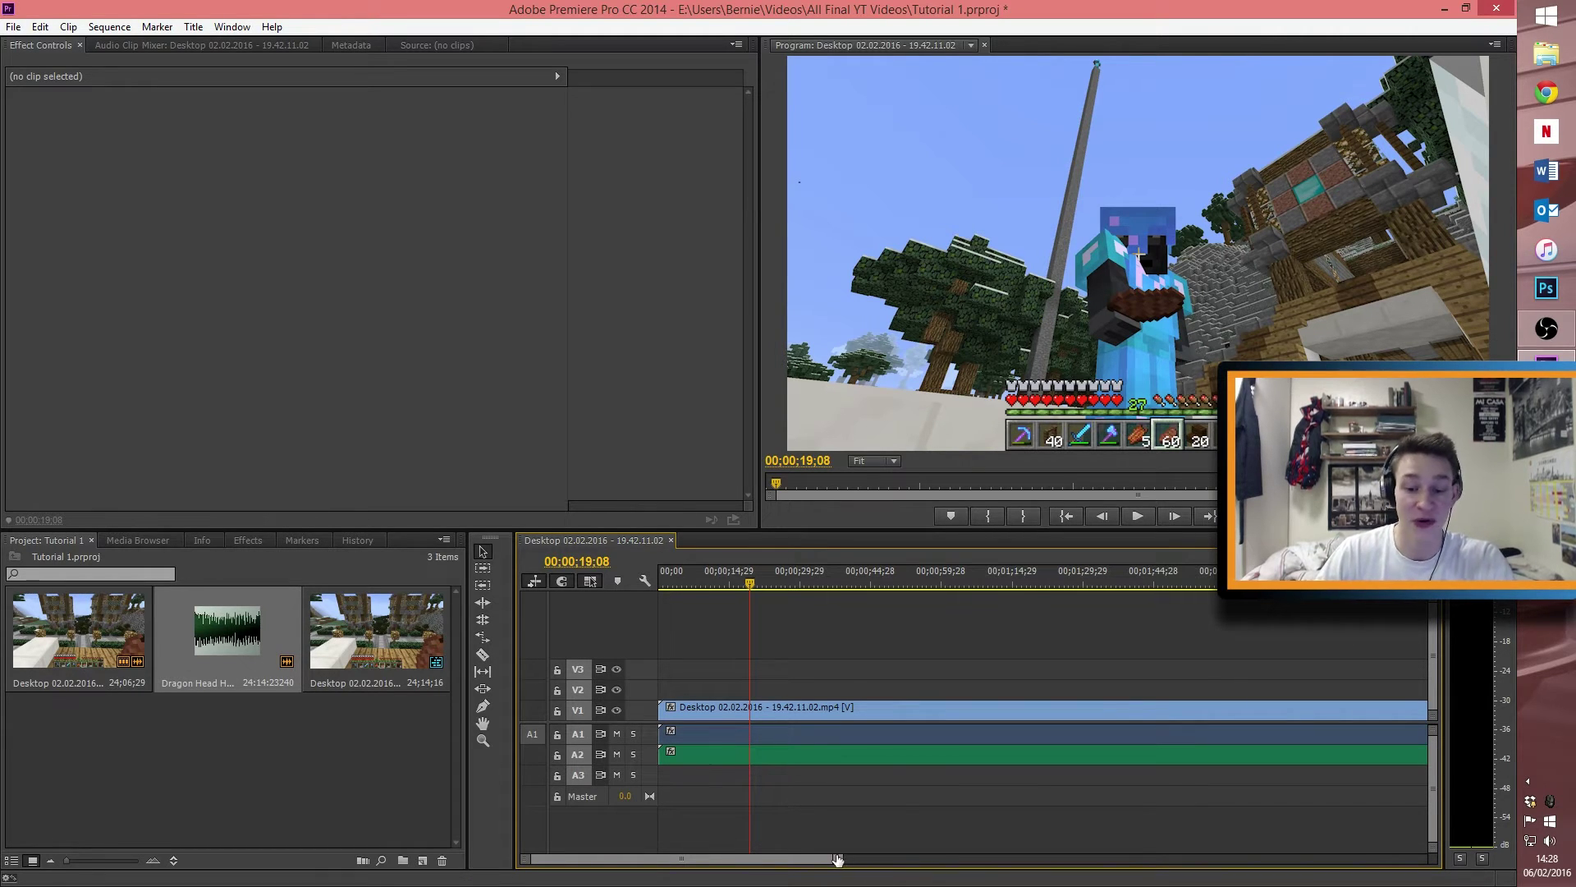
pyautogui.moveTo(837, 859); pyautogui.dragTo(1447, 858)
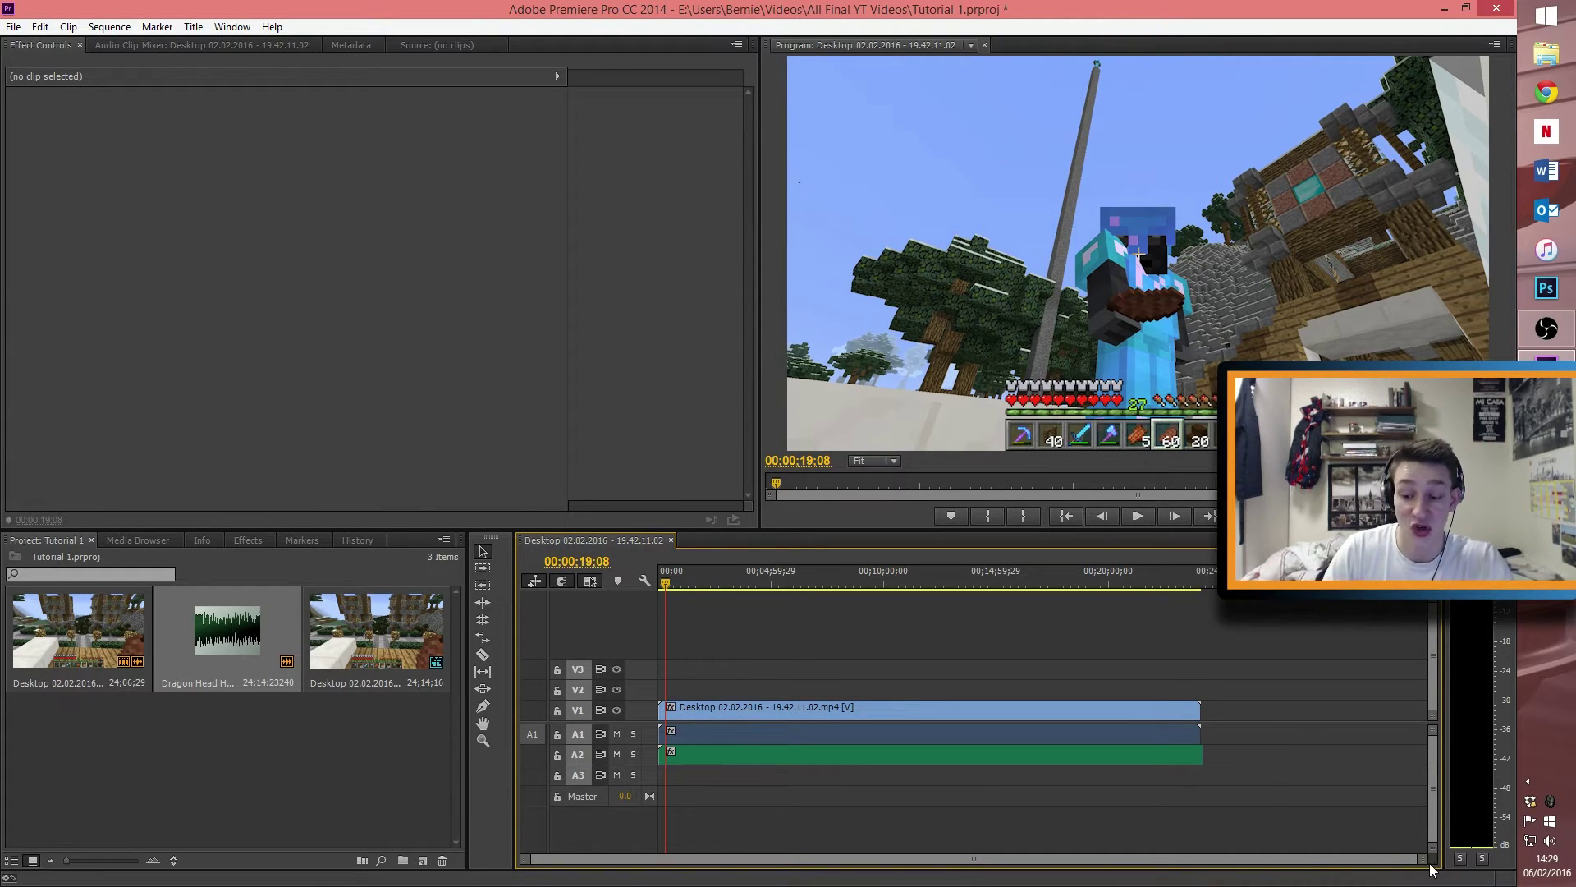
pyautogui.moveTo(1425, 859); pyautogui.dragTo(981, 869)
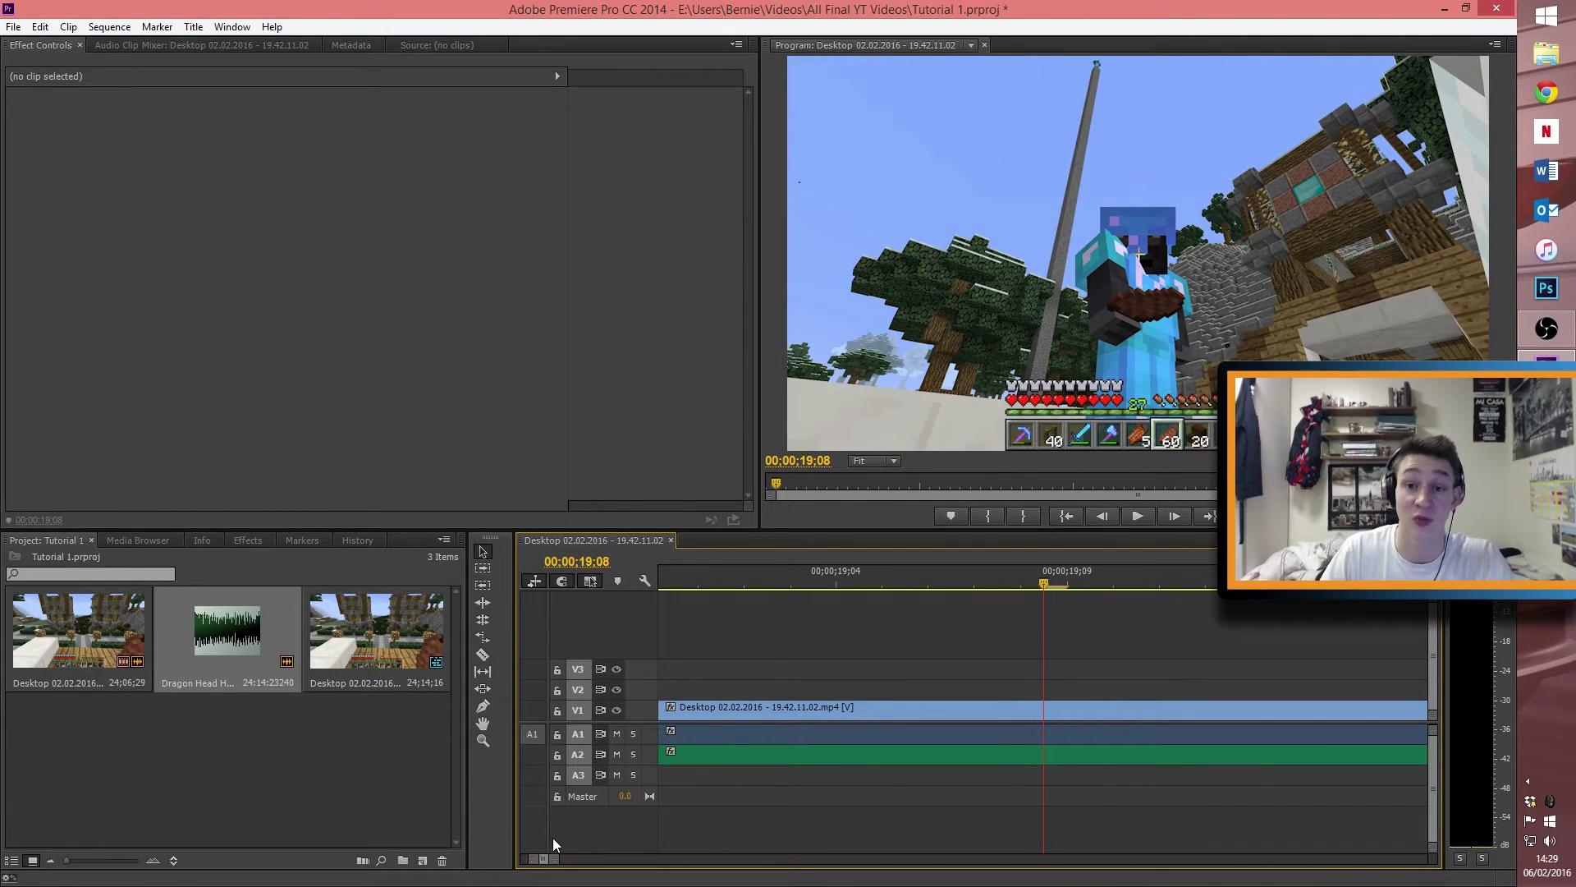
pyautogui.moveTo(555, 859); pyautogui.dragTo(752, 857)
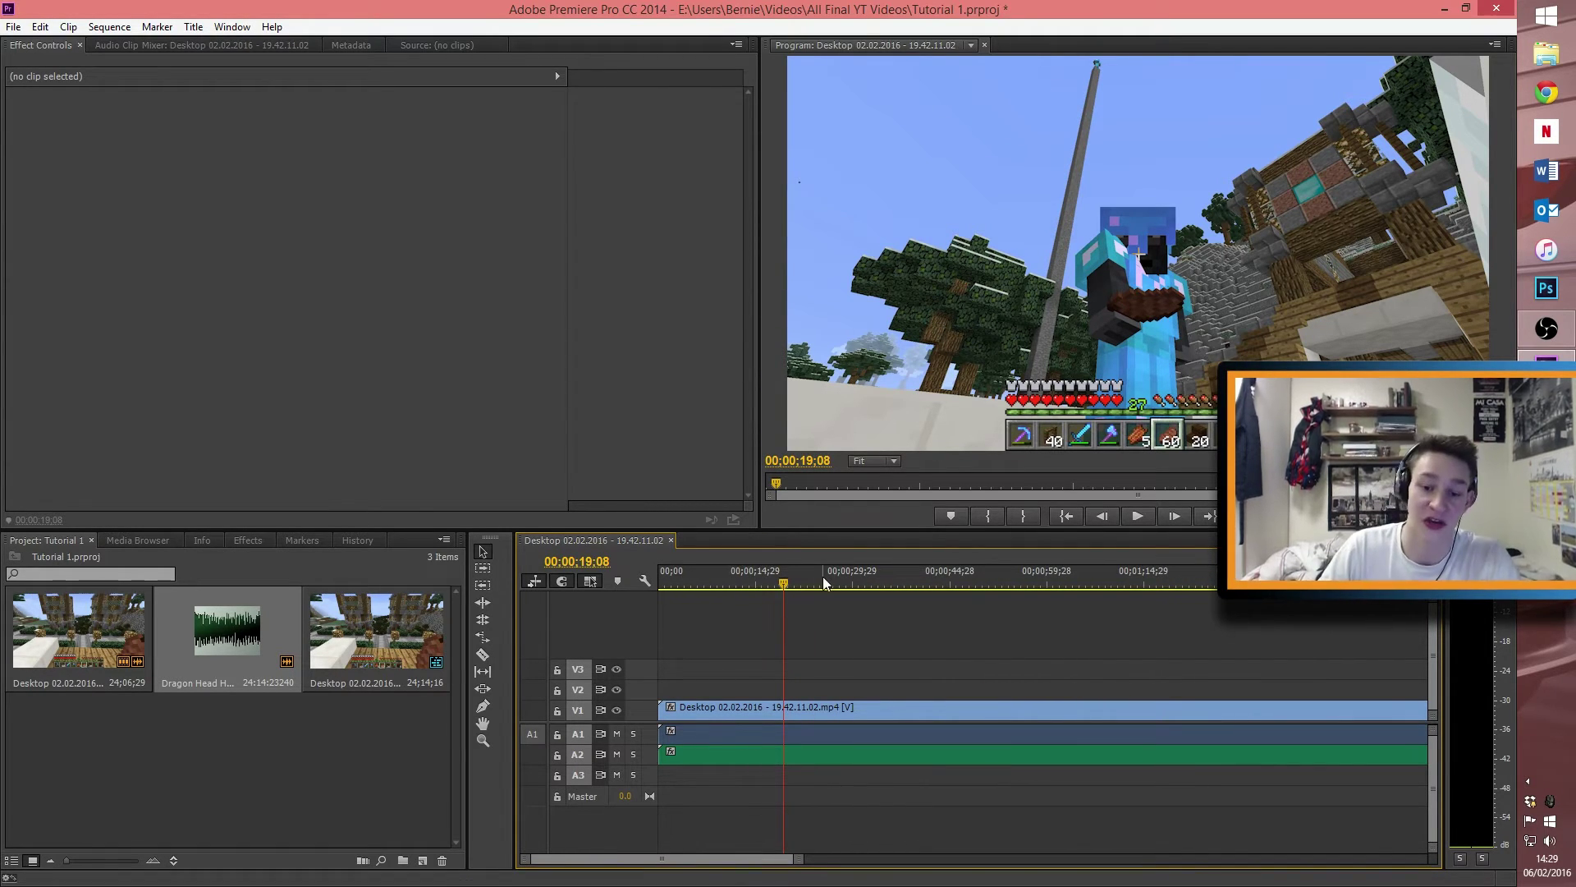
# Step: Place the playhead at 00;00;01;02 and split the gameplay clip on V1 there with the Razor tool
pyautogui.moveTo(779, 585); pyautogui.dragTo(670, 582)
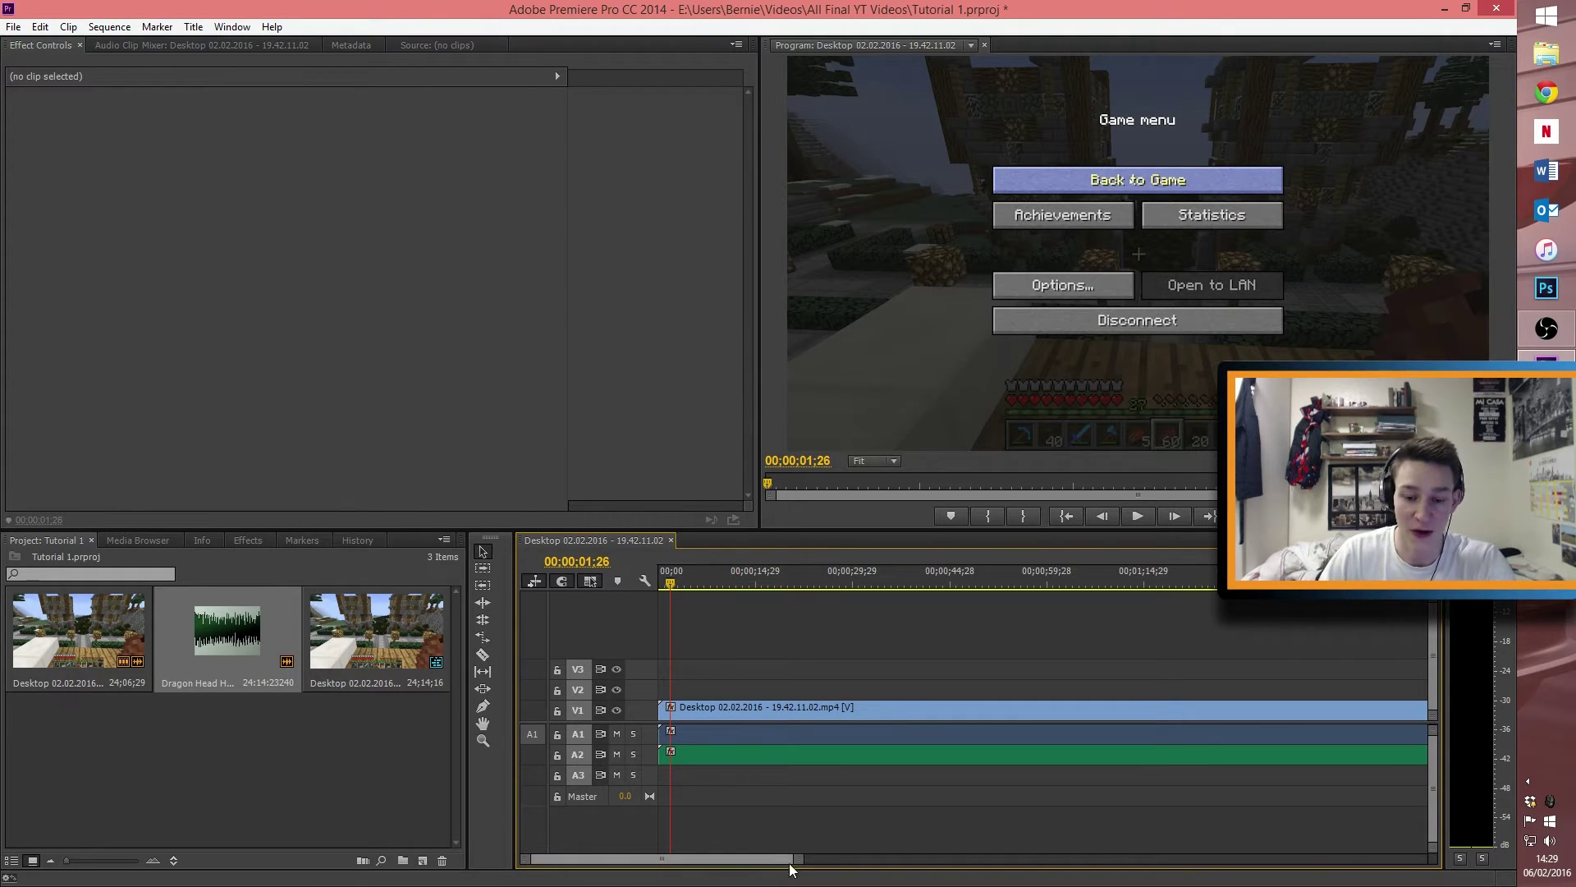
pyautogui.moveTo(798, 859); pyautogui.dragTo(769, 858)
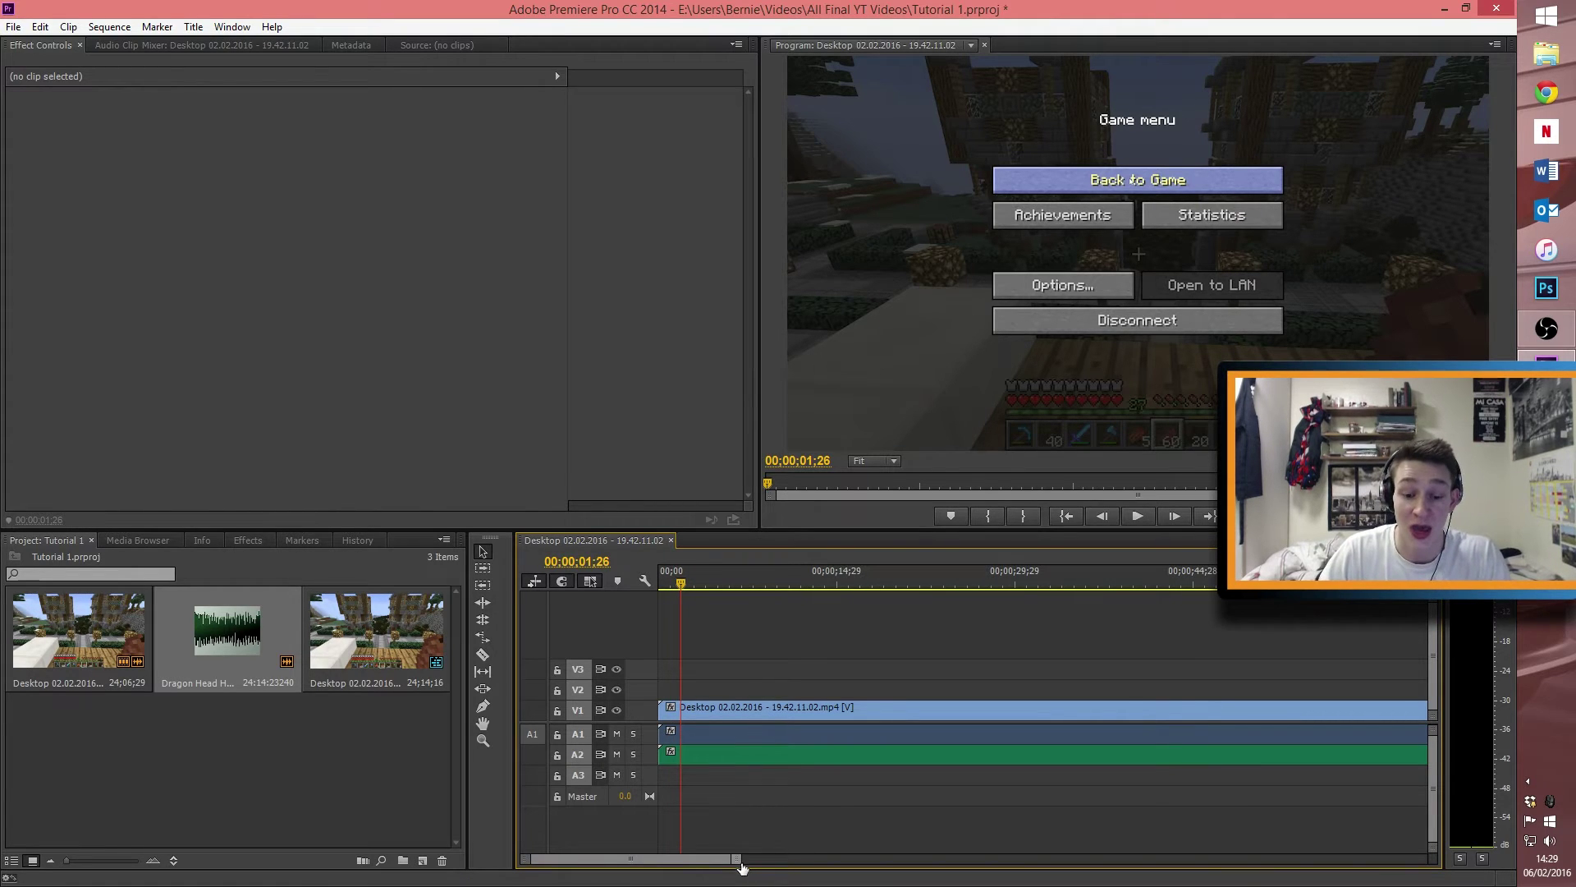
pyautogui.moveTo(740, 863); pyautogui.dragTo(626, 859)
pyautogui.moveTo(779, 585); pyautogui.dragTo(728, 589)
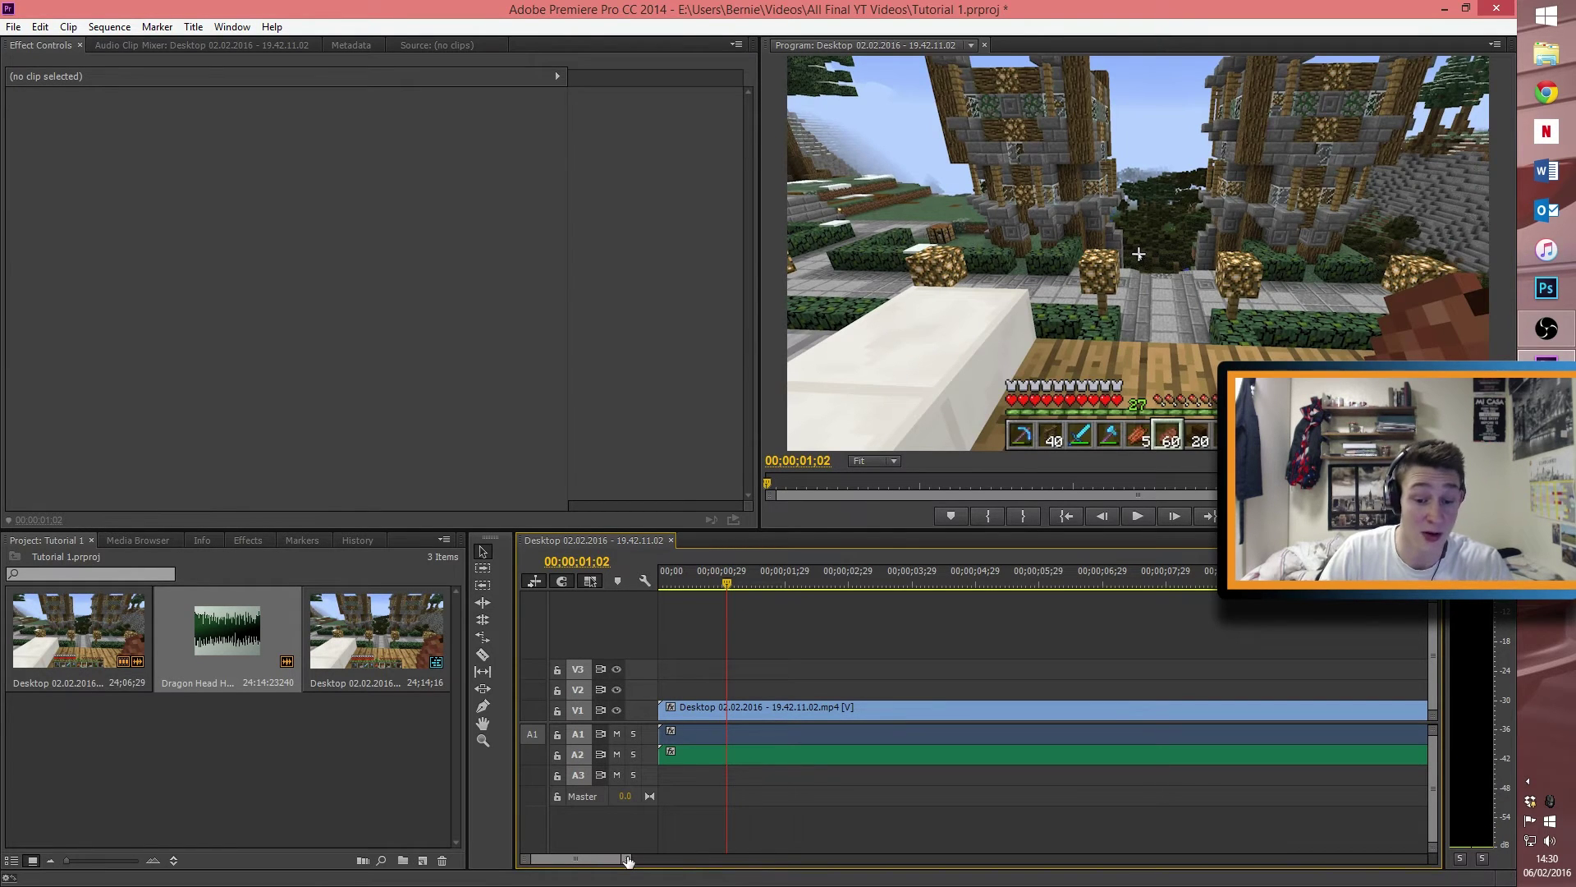
pyautogui.moveTo(628, 860); pyautogui.dragTo(567, 859)
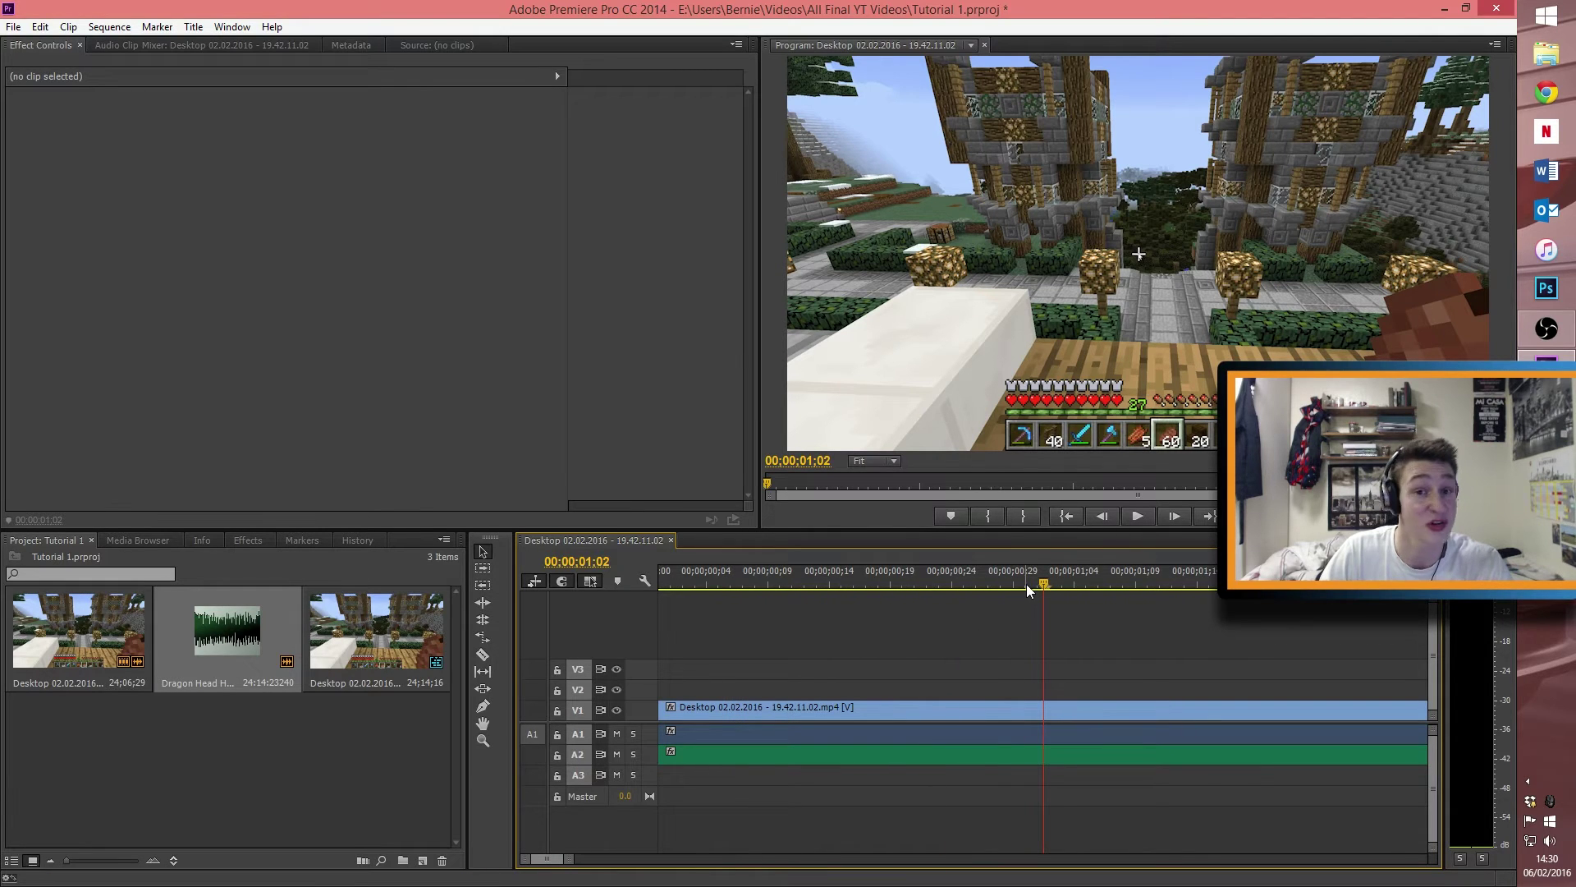
pyautogui.moveTo(1042, 585); pyautogui.dragTo(1043, 585)
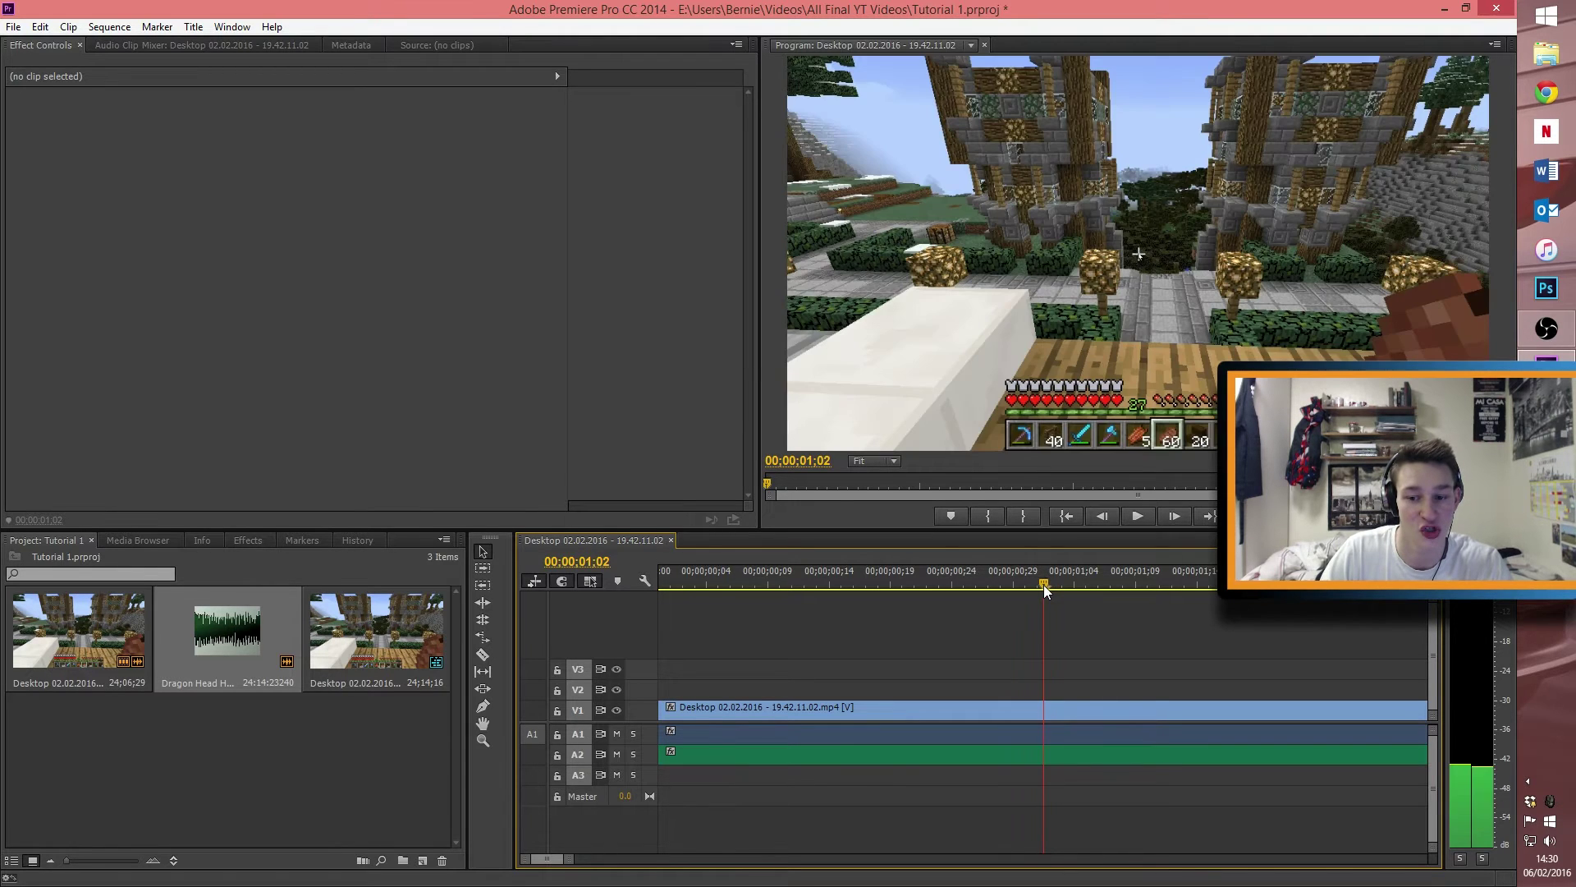
pyautogui.click(483, 655)
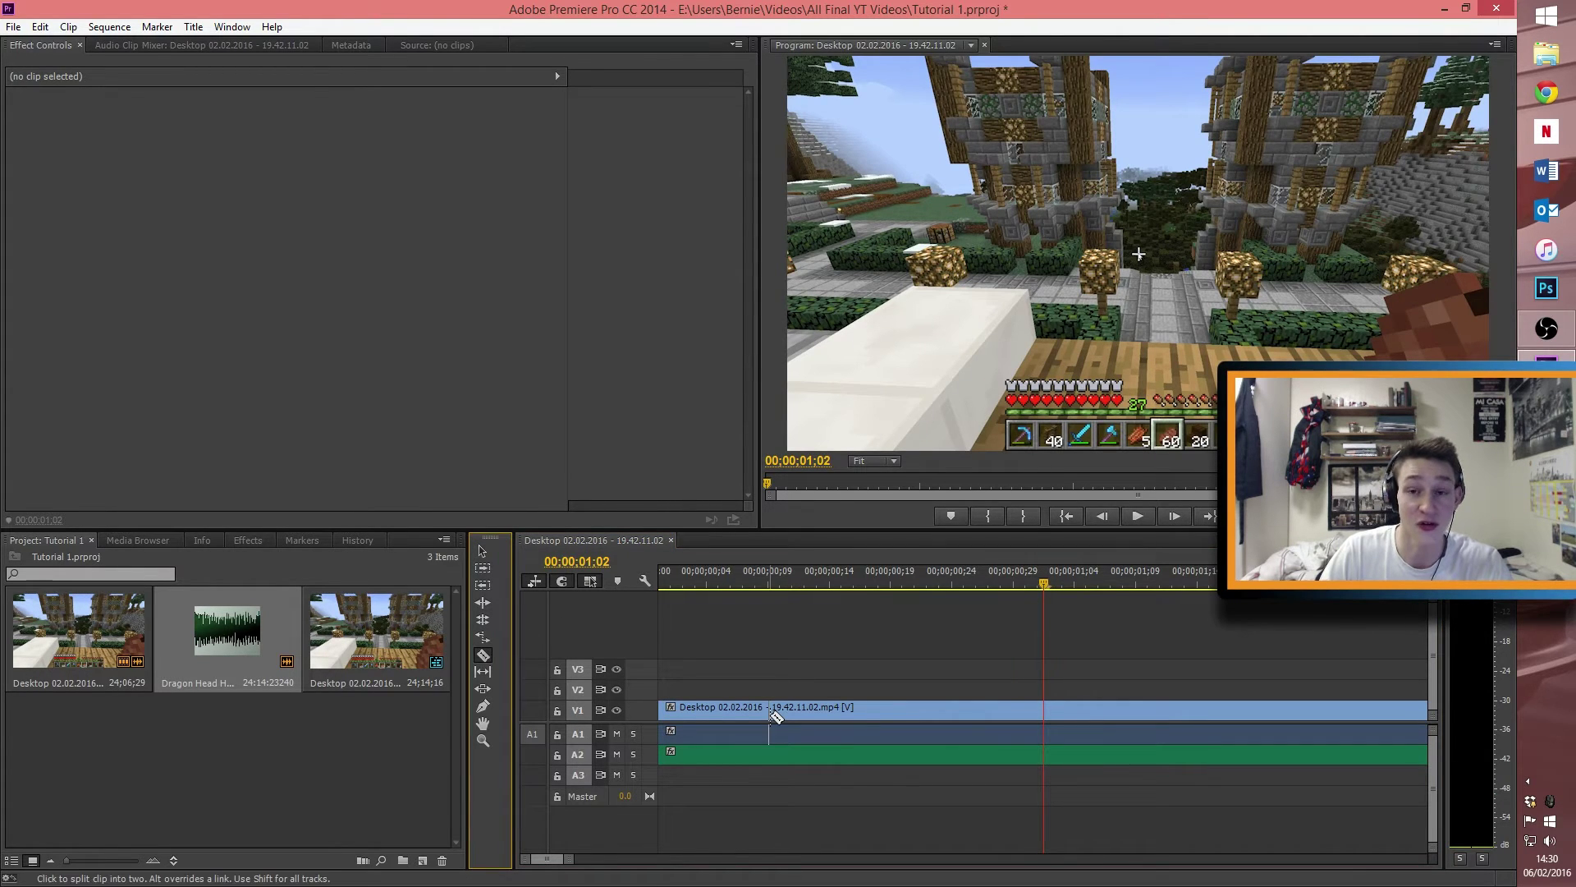
pyautogui.click(1048, 712)
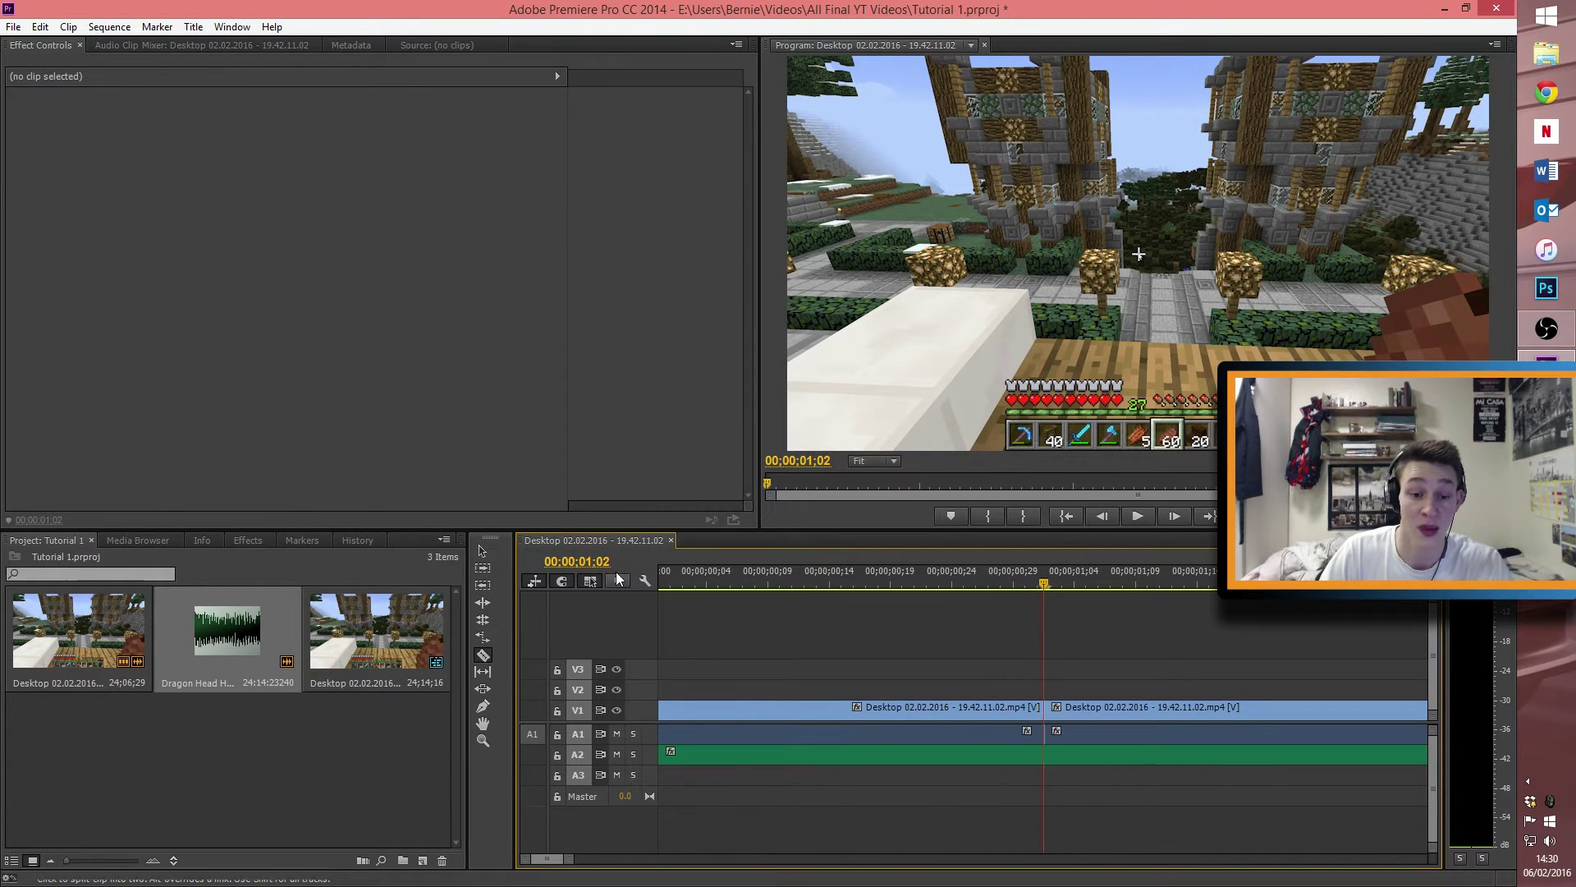
pyautogui.click(483, 552)
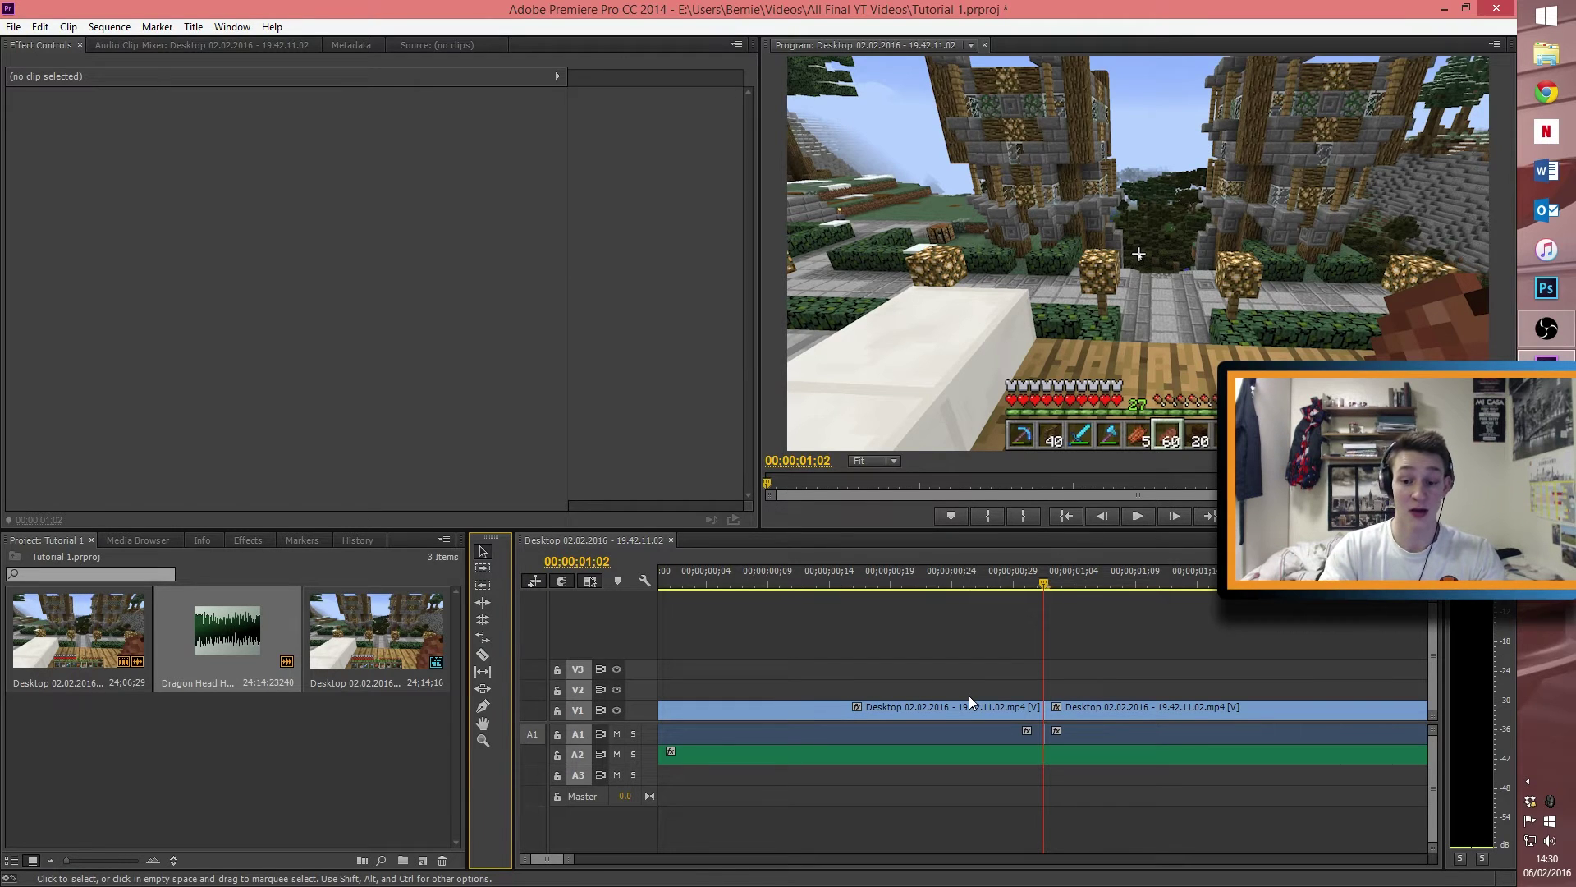
# Step: Delete the short gameplay section before the 00;00;01;02 cut together with its audio
pyautogui.press('space')
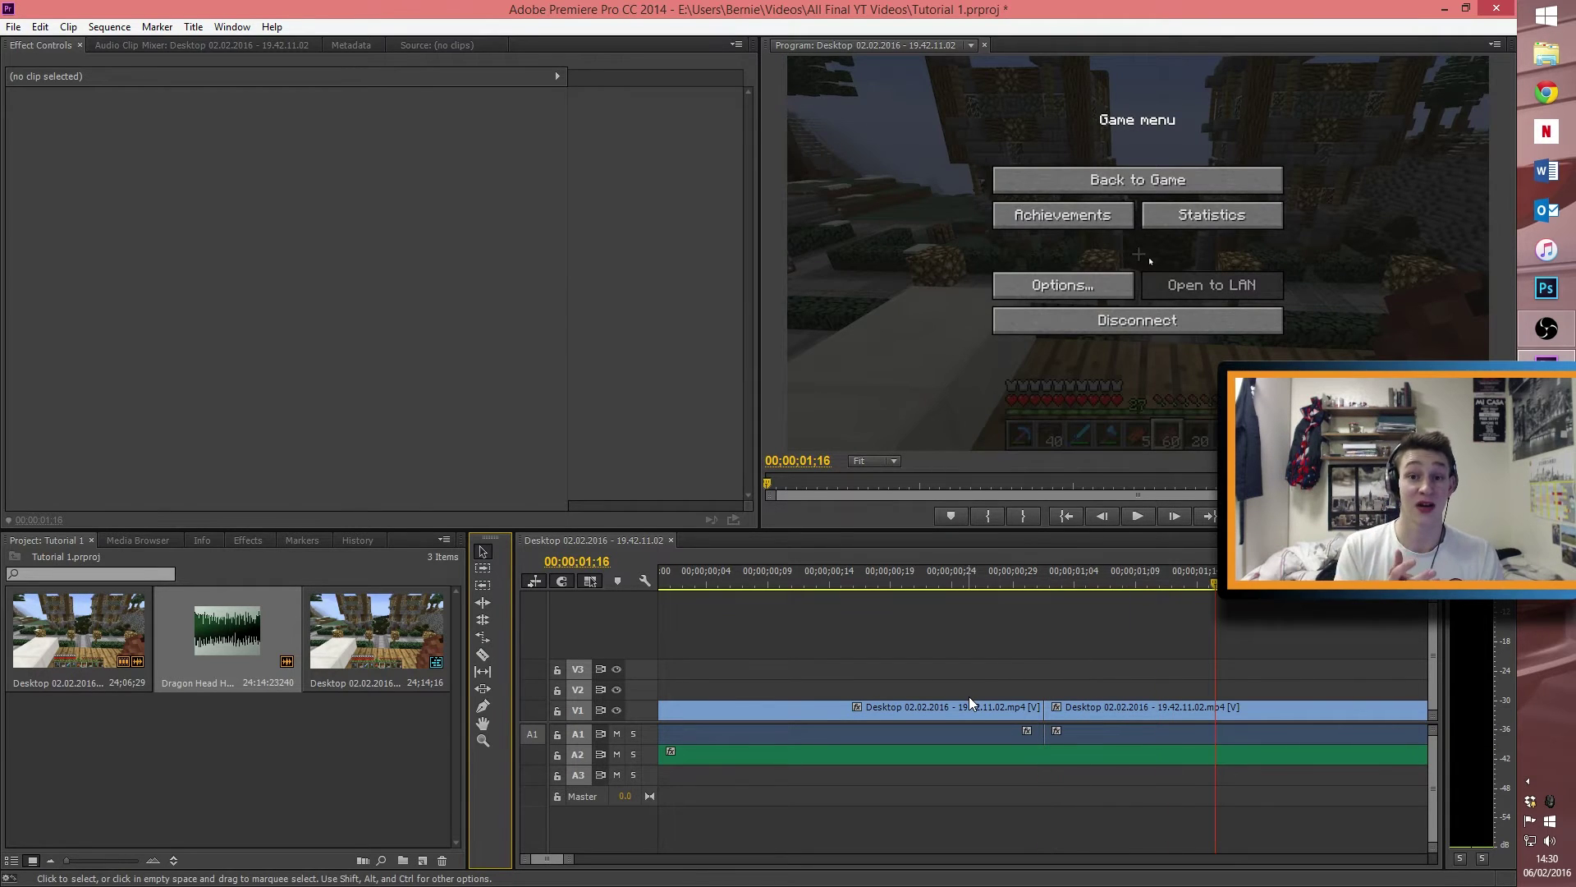
pyautogui.click(960, 703)
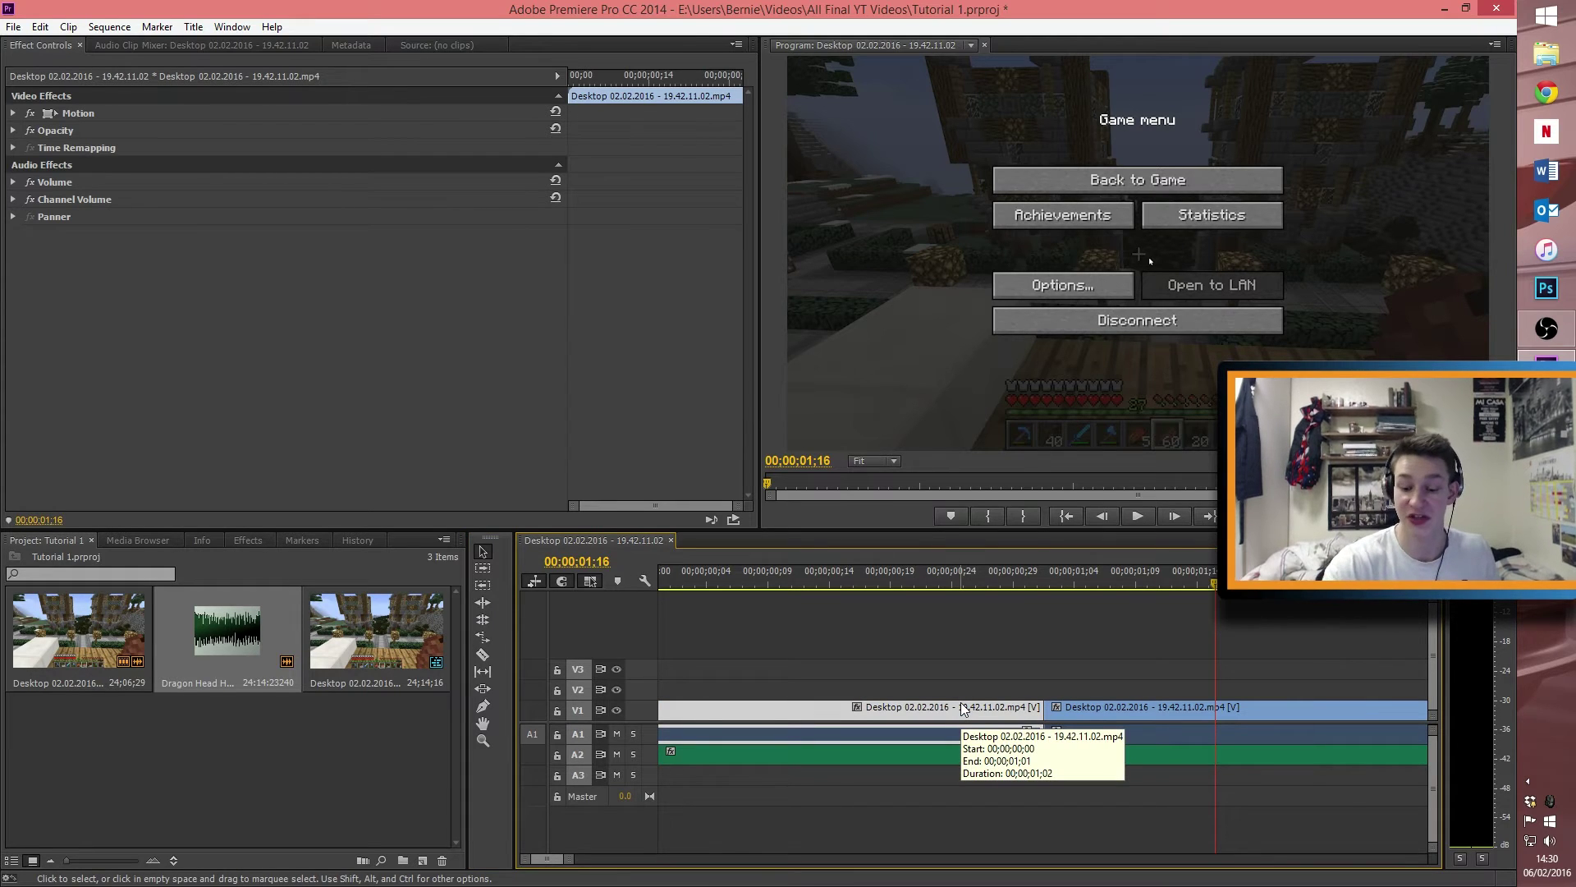
pyautogui.press('Delete')
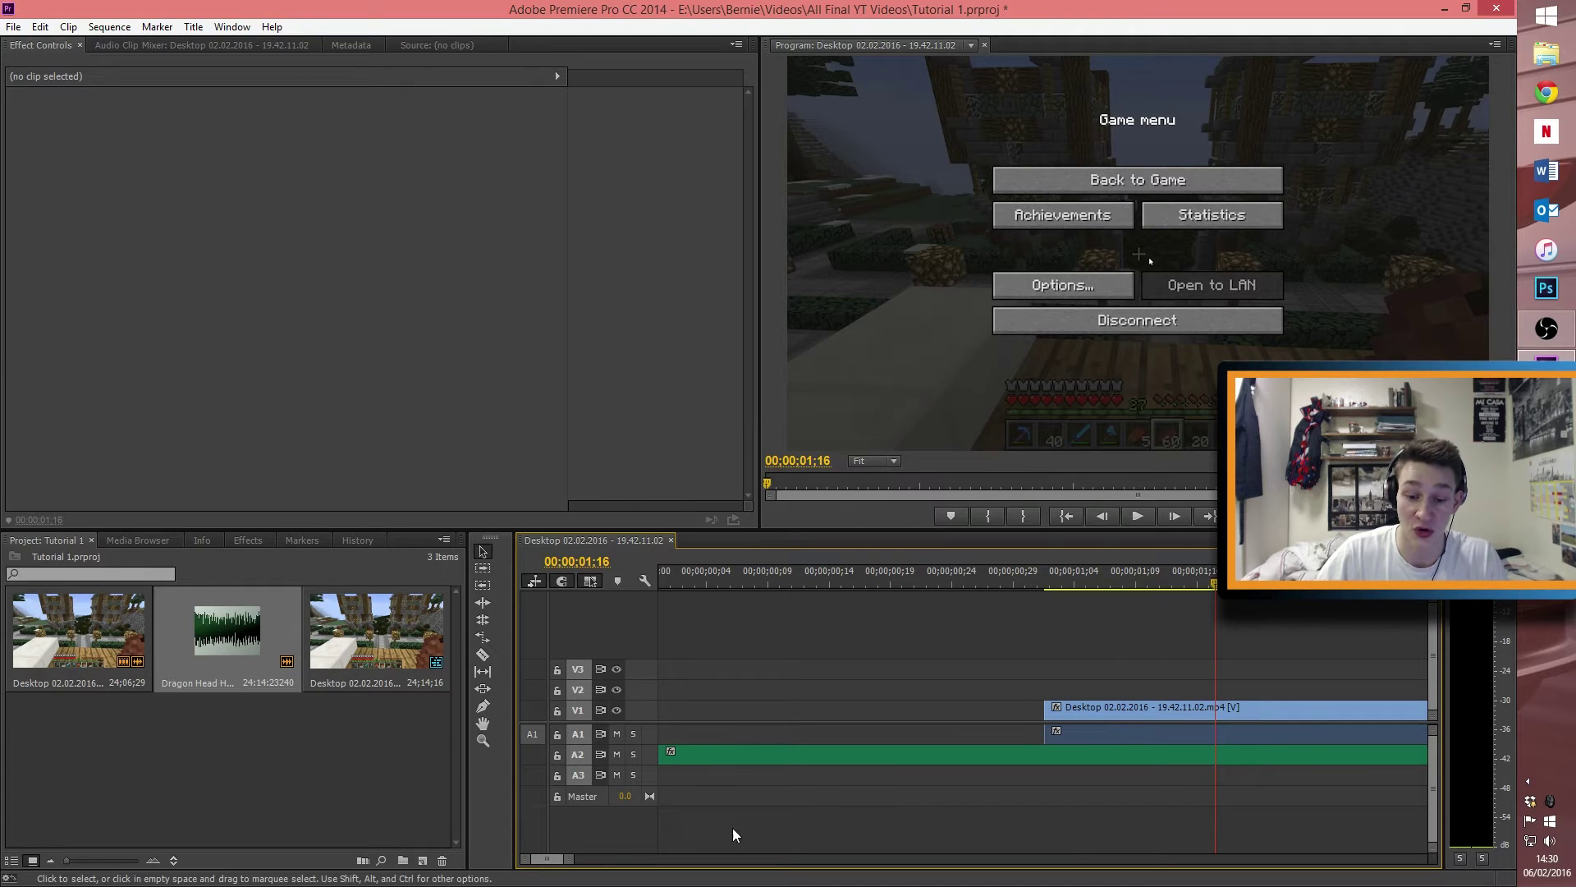
# Step: Locate the commentary's sync point at 00;00;06;01 by playback and split the A2 audio clip there with the Razor tool
pyautogui.moveTo(568, 848); pyautogui.dragTo(639, 845)
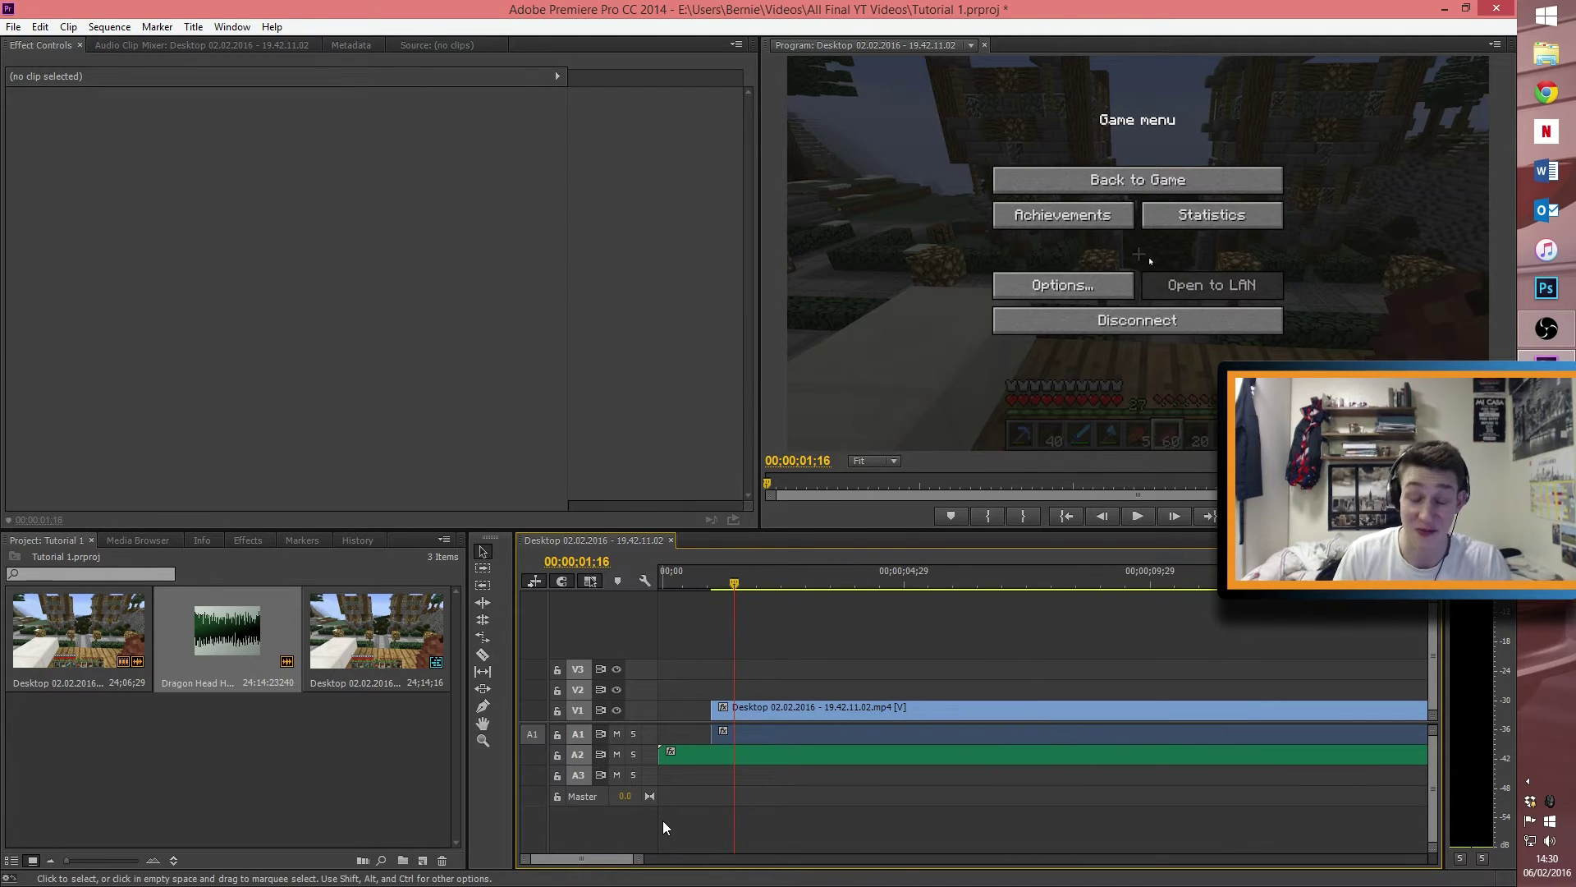
pyautogui.press('space')
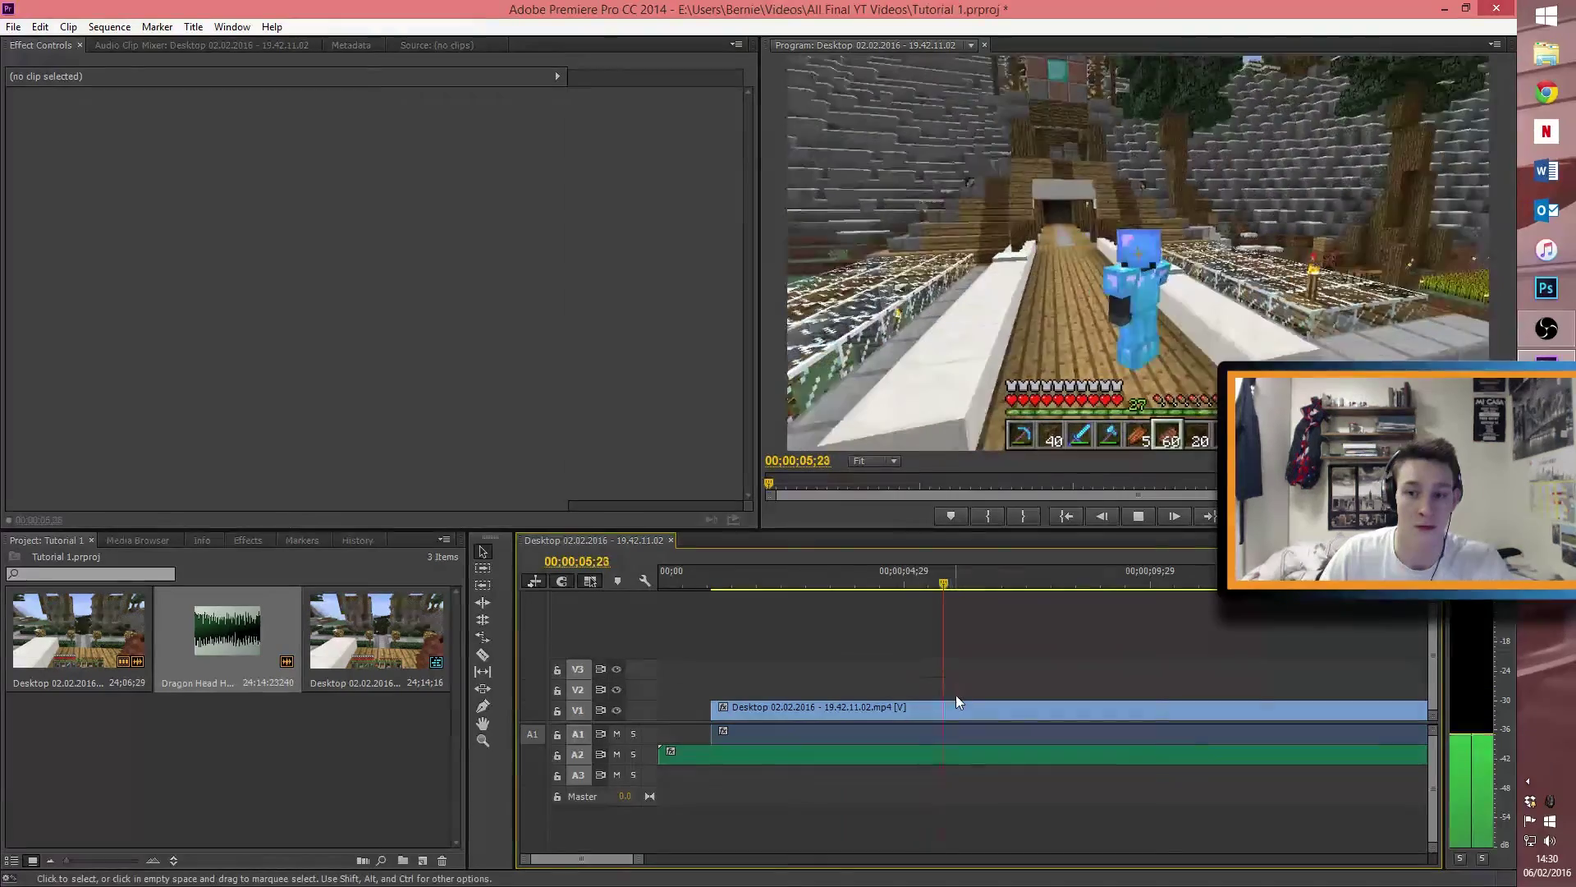
pyautogui.press('space')
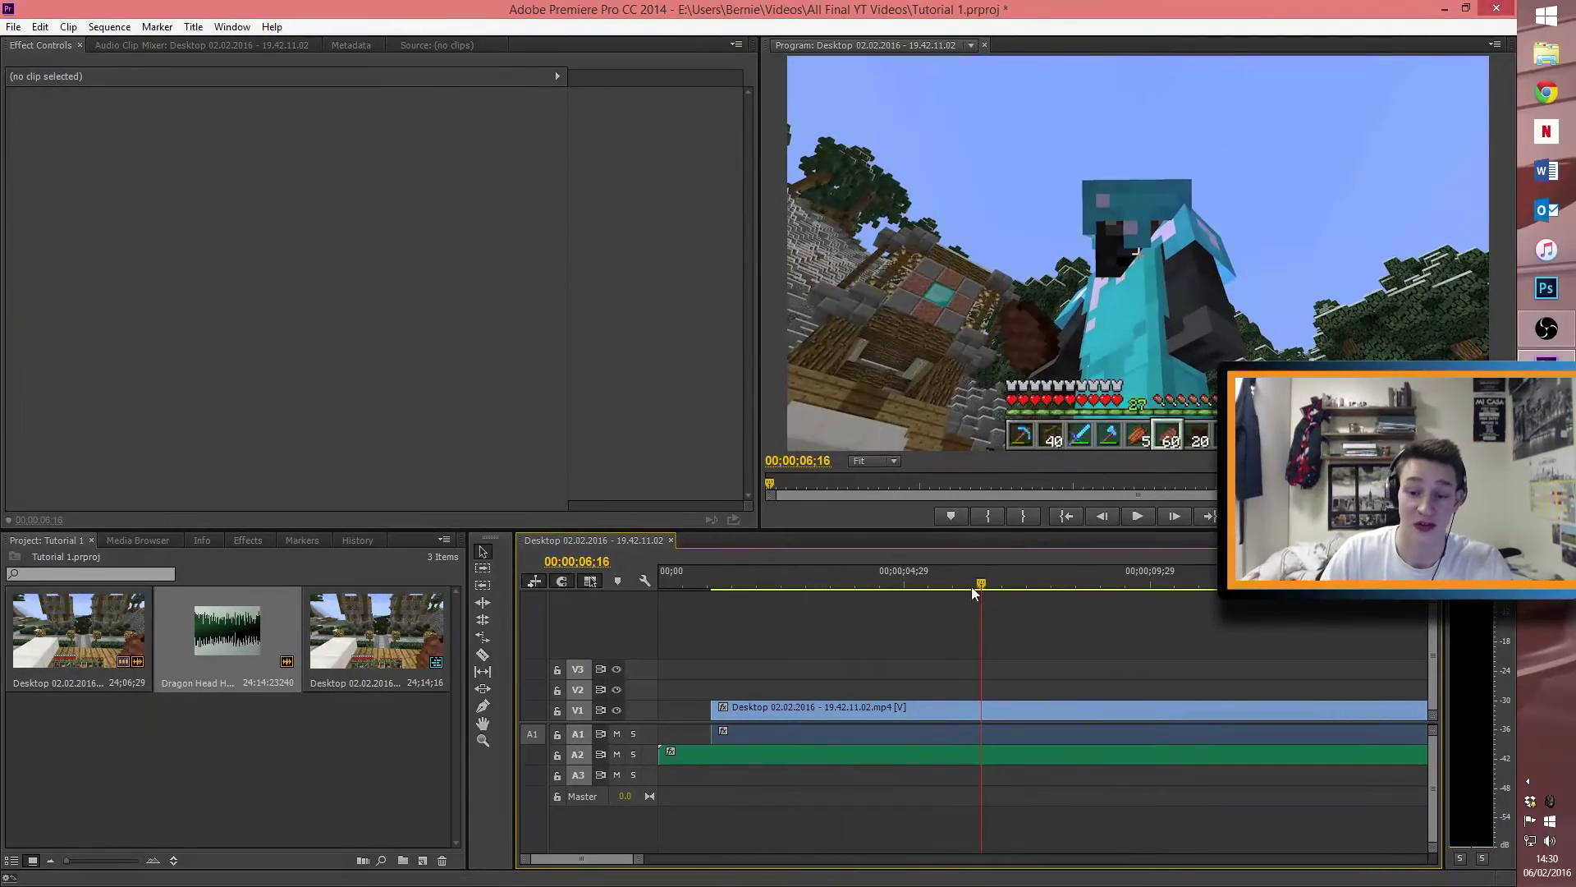
pyautogui.moveTo(981, 586); pyautogui.dragTo(959, 585)
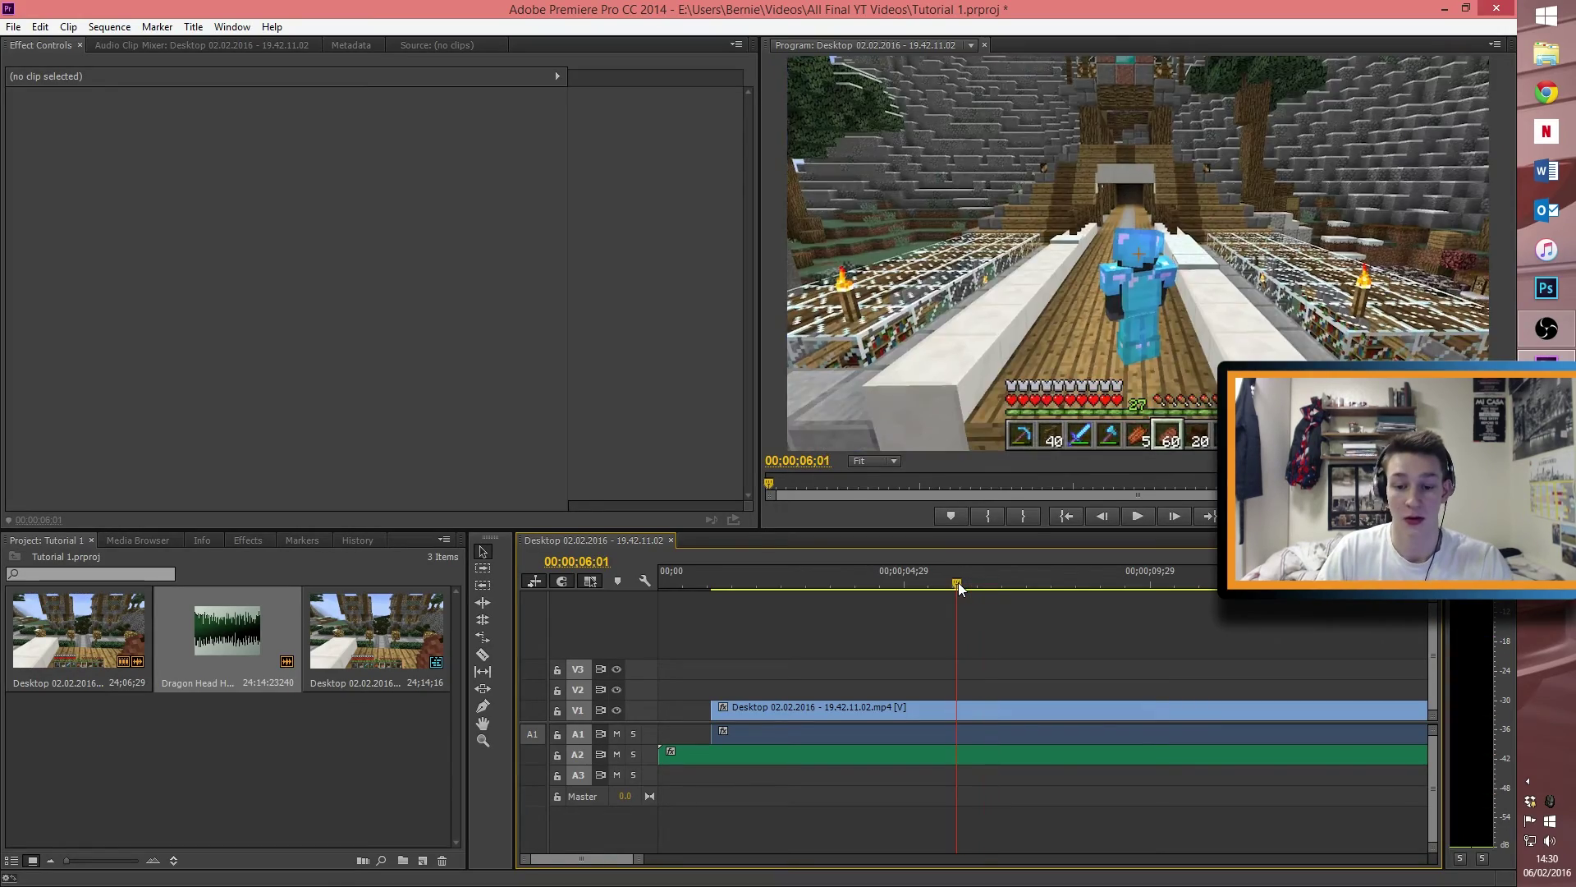
pyautogui.press('space')
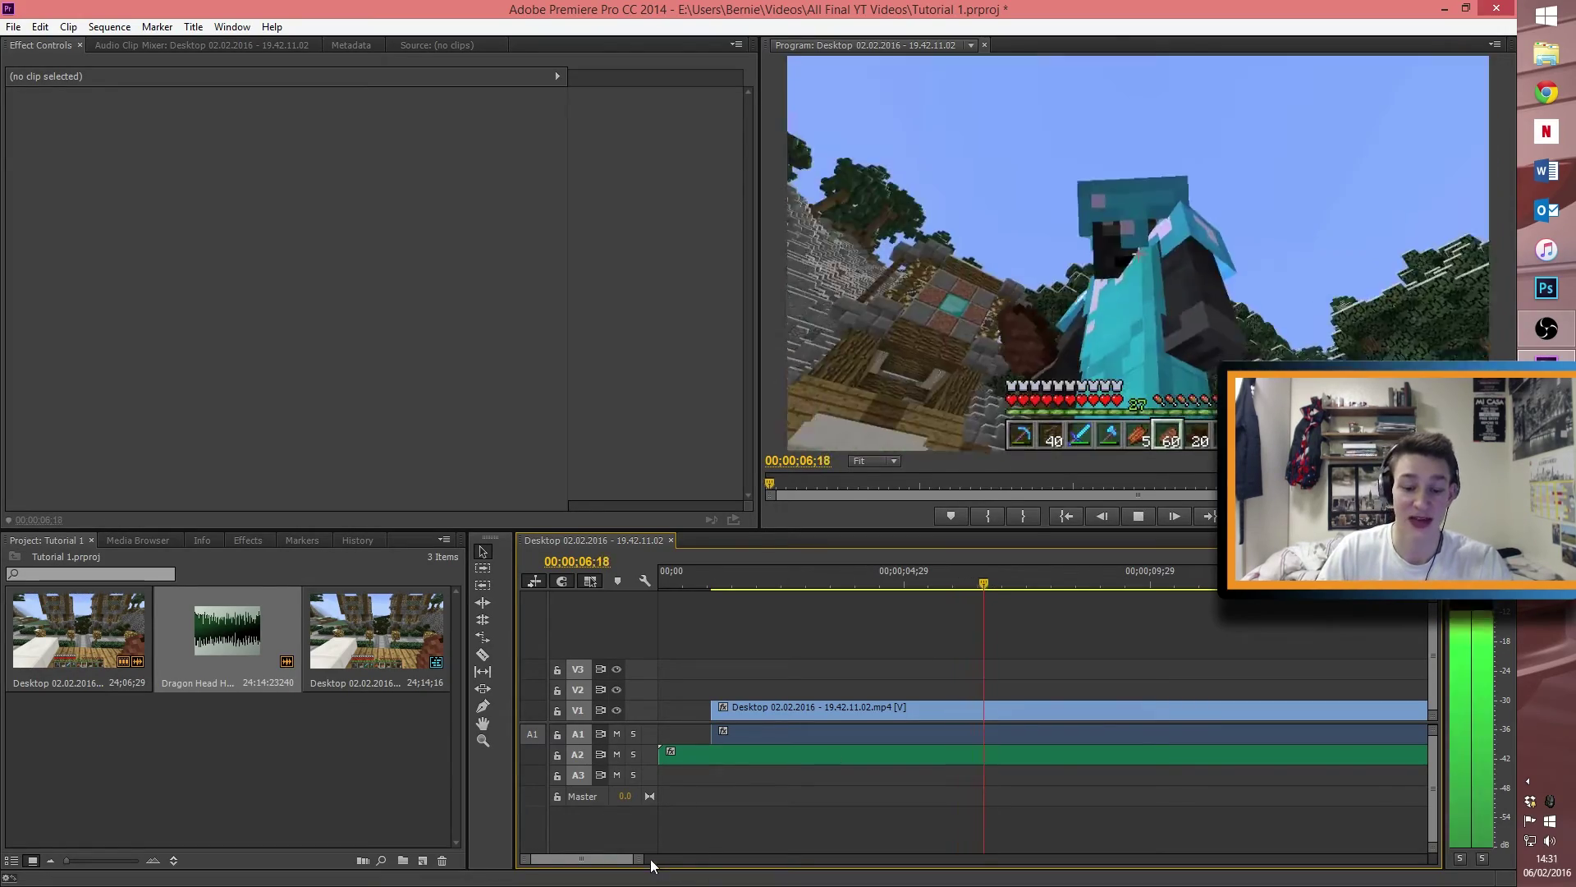
pyautogui.moveTo(641, 859); pyautogui.dragTo(573, 857)
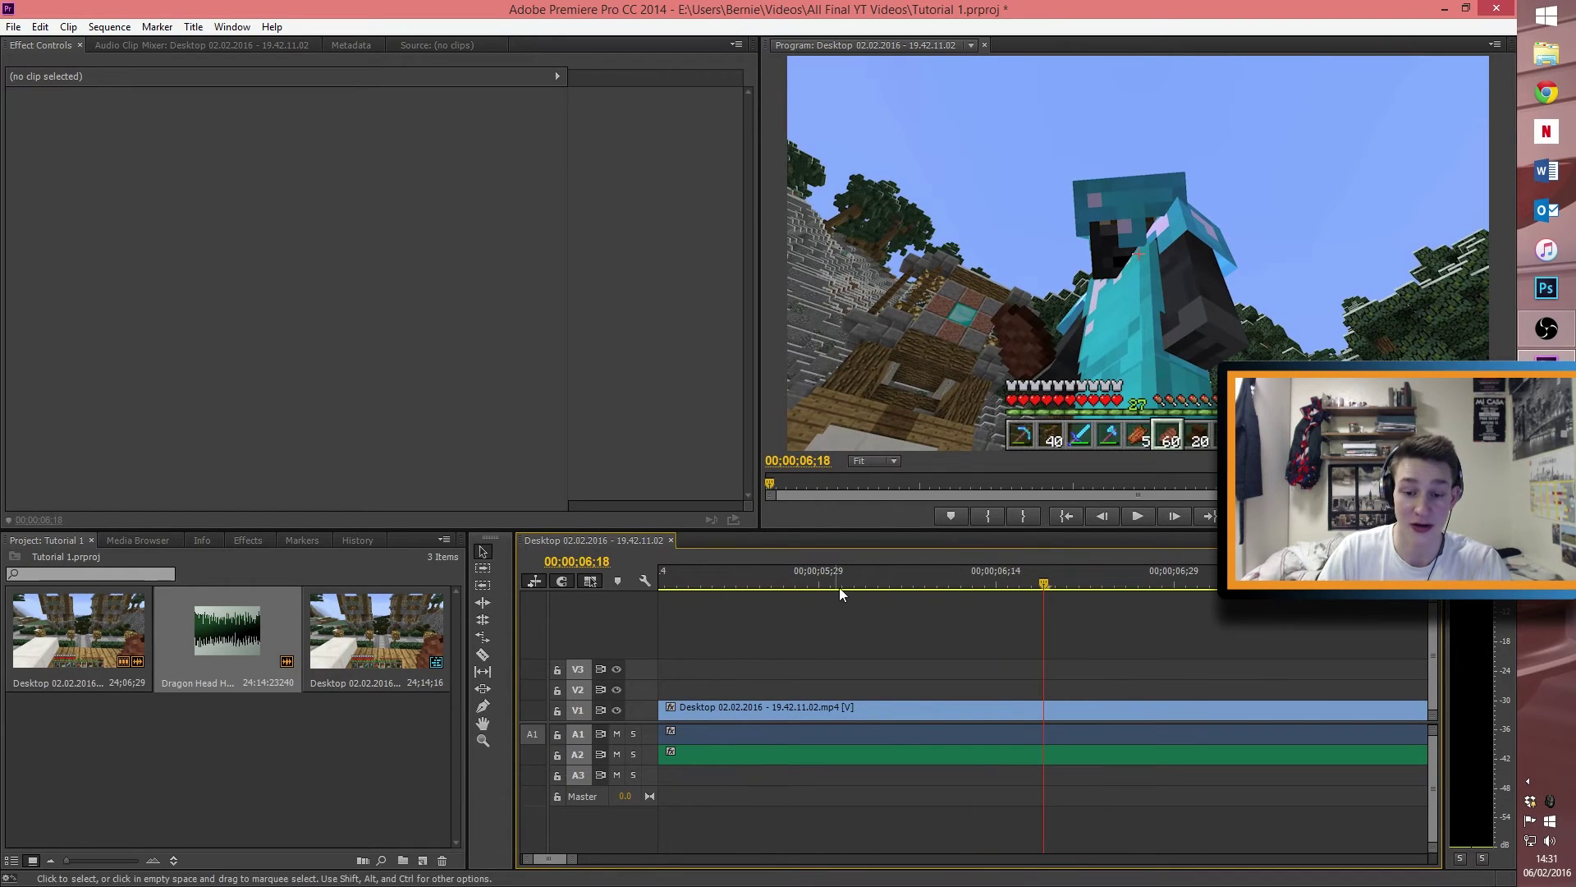
pyautogui.moveTo(839, 588)
pyautogui.mouseDown()
pyautogui.moveTo(960, 584)
pyautogui.moveTo(842, 585)
pyautogui.mouseUp()
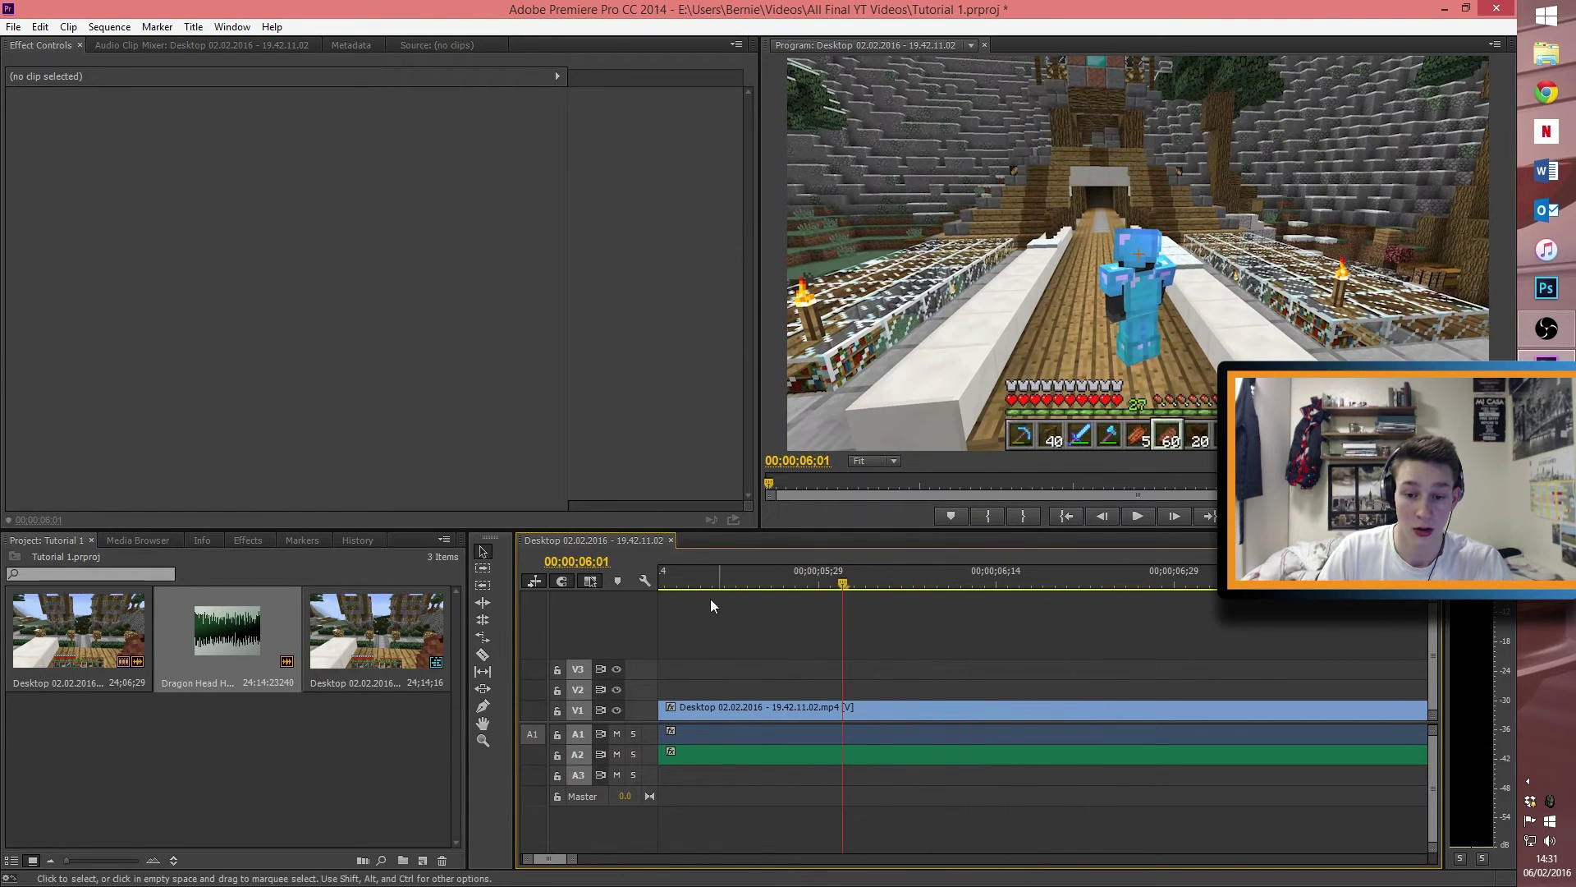
pyautogui.click(482, 656)
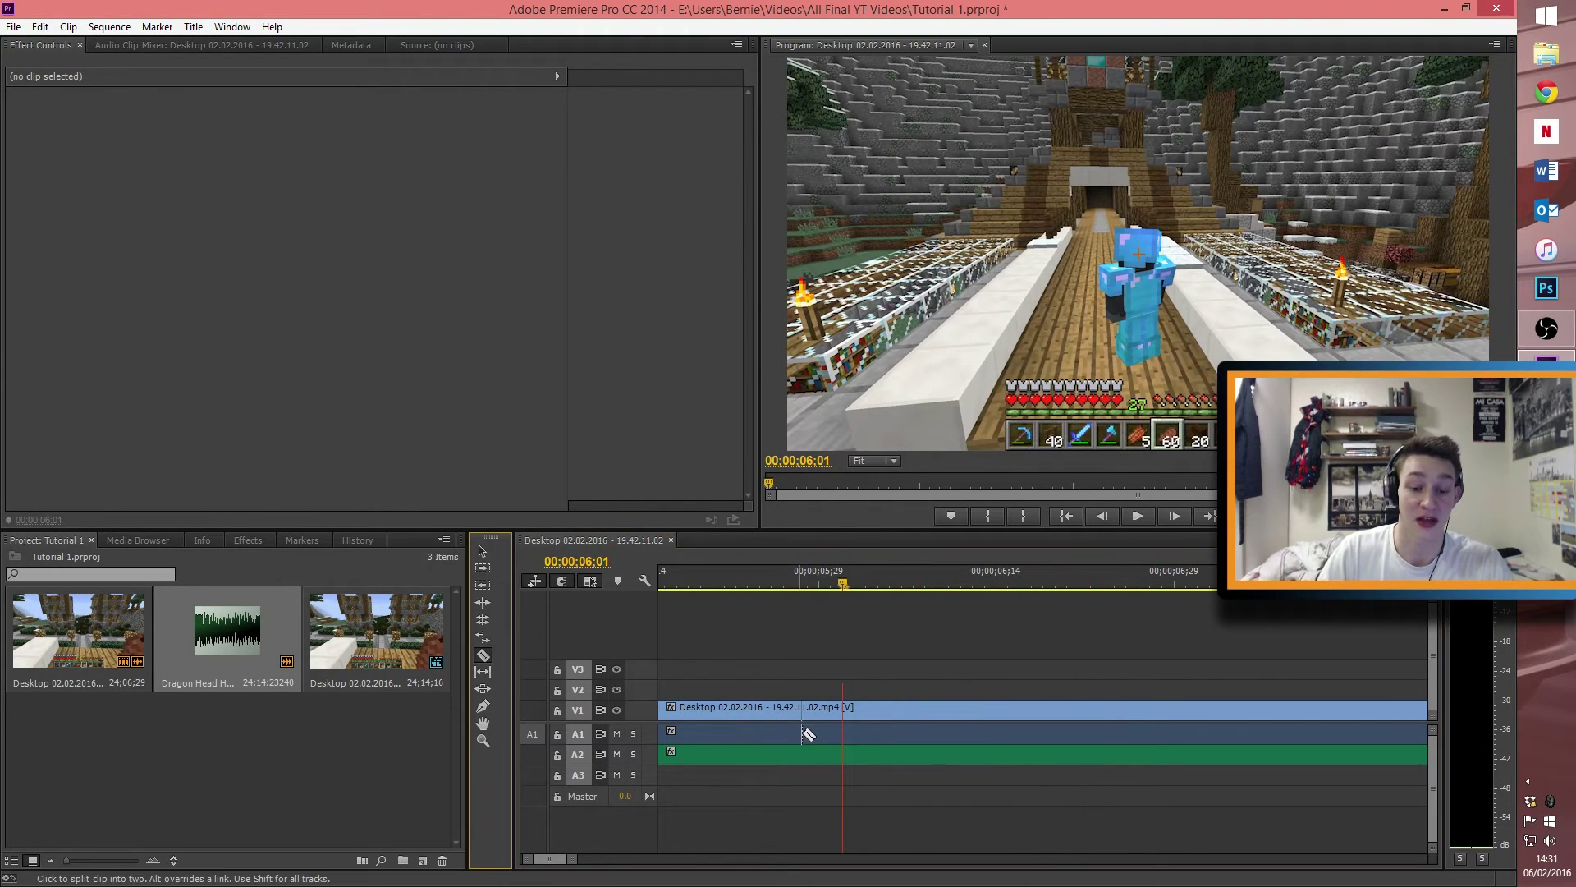
pyautogui.click(844, 755)
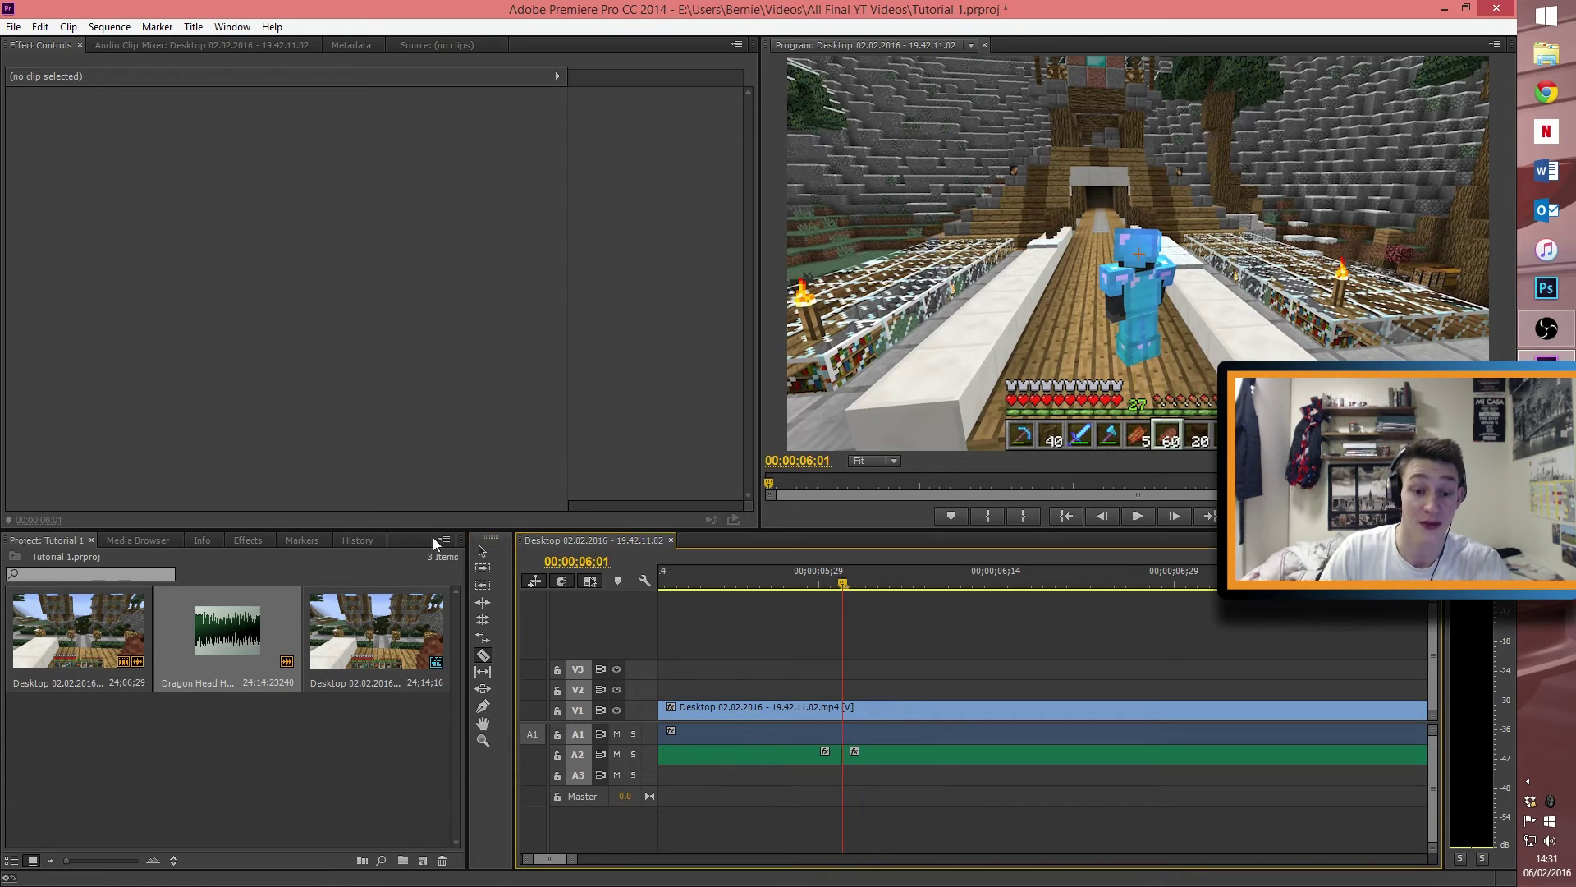
pyautogui.press('v')
# Step: Delete the commentary section before the cut and move the remaining A2 audio to align with the gameplay clip's start
pyautogui.click(777, 754)
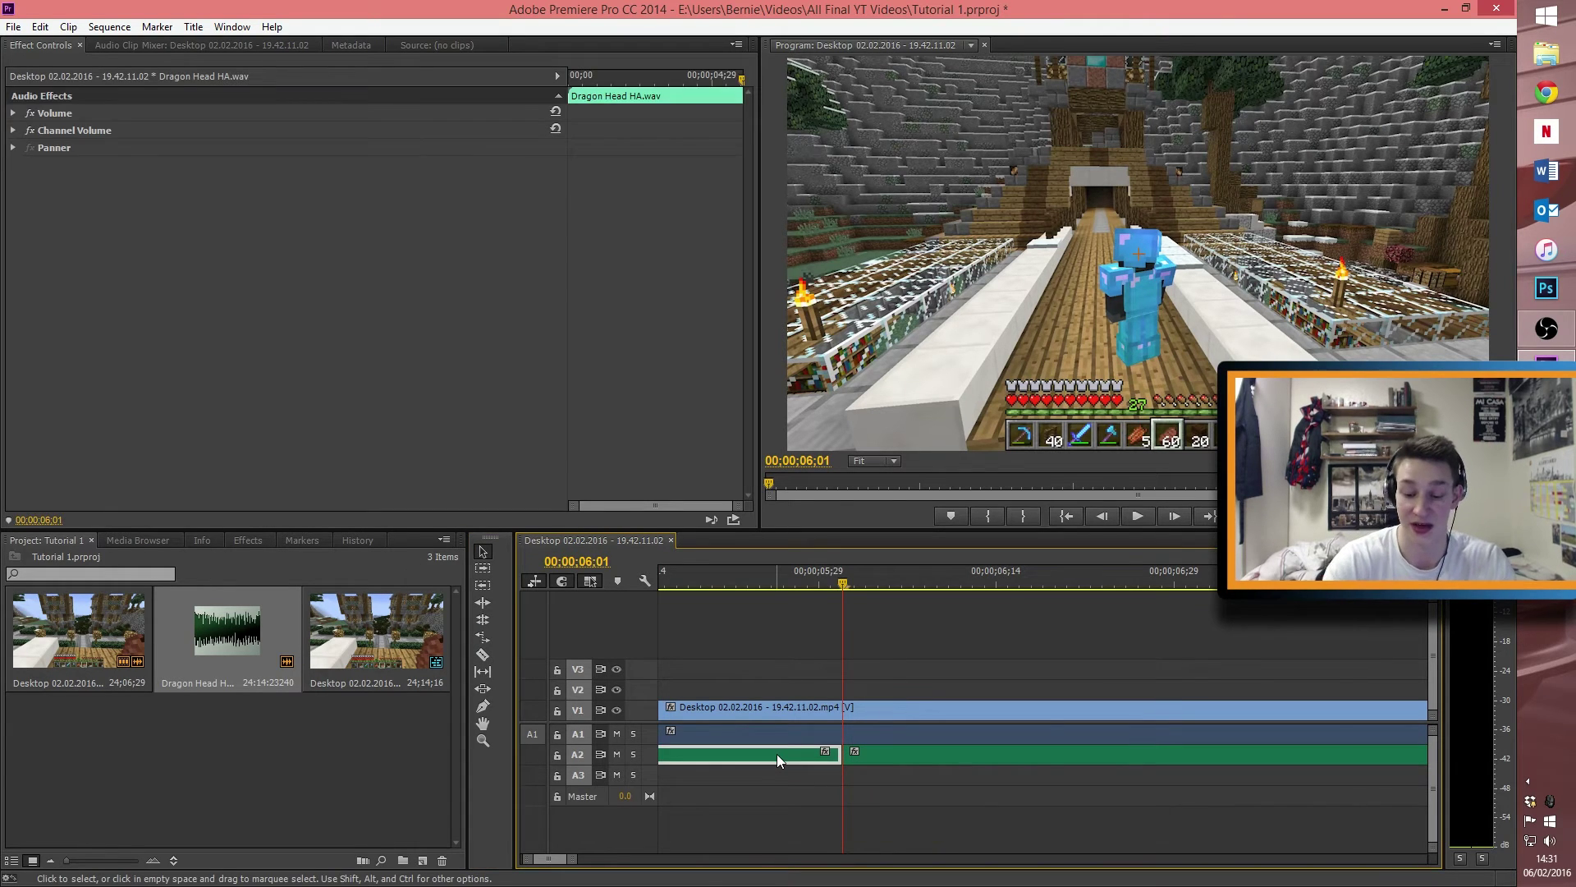
pyautogui.press('Delete')
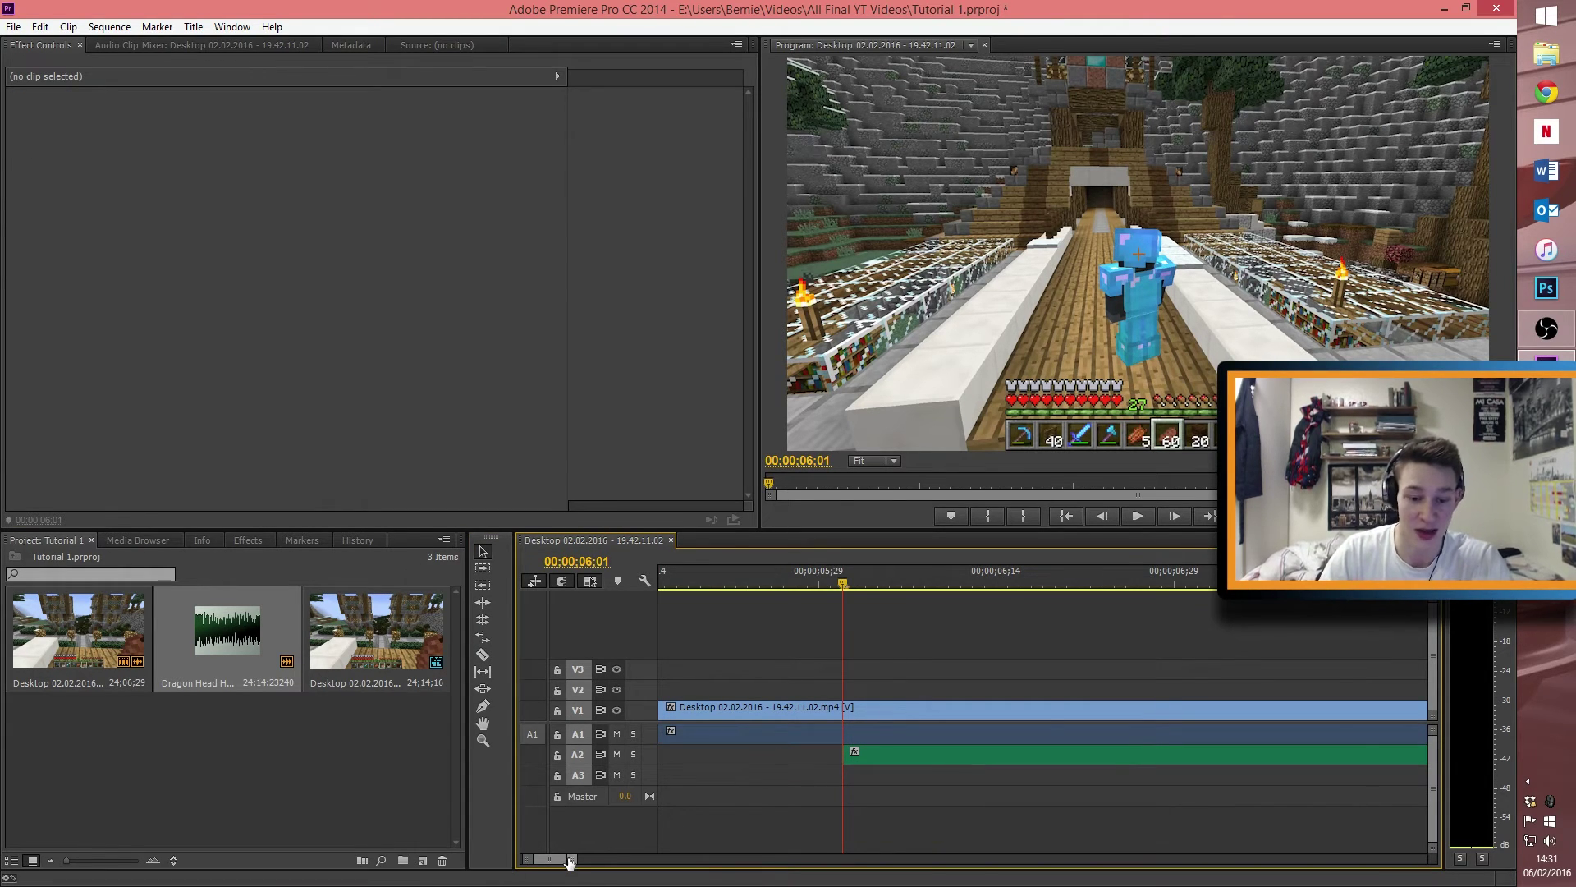
pyautogui.moveTo(573, 859); pyautogui.dragTo(711, 859)
pyautogui.click(777, 760)
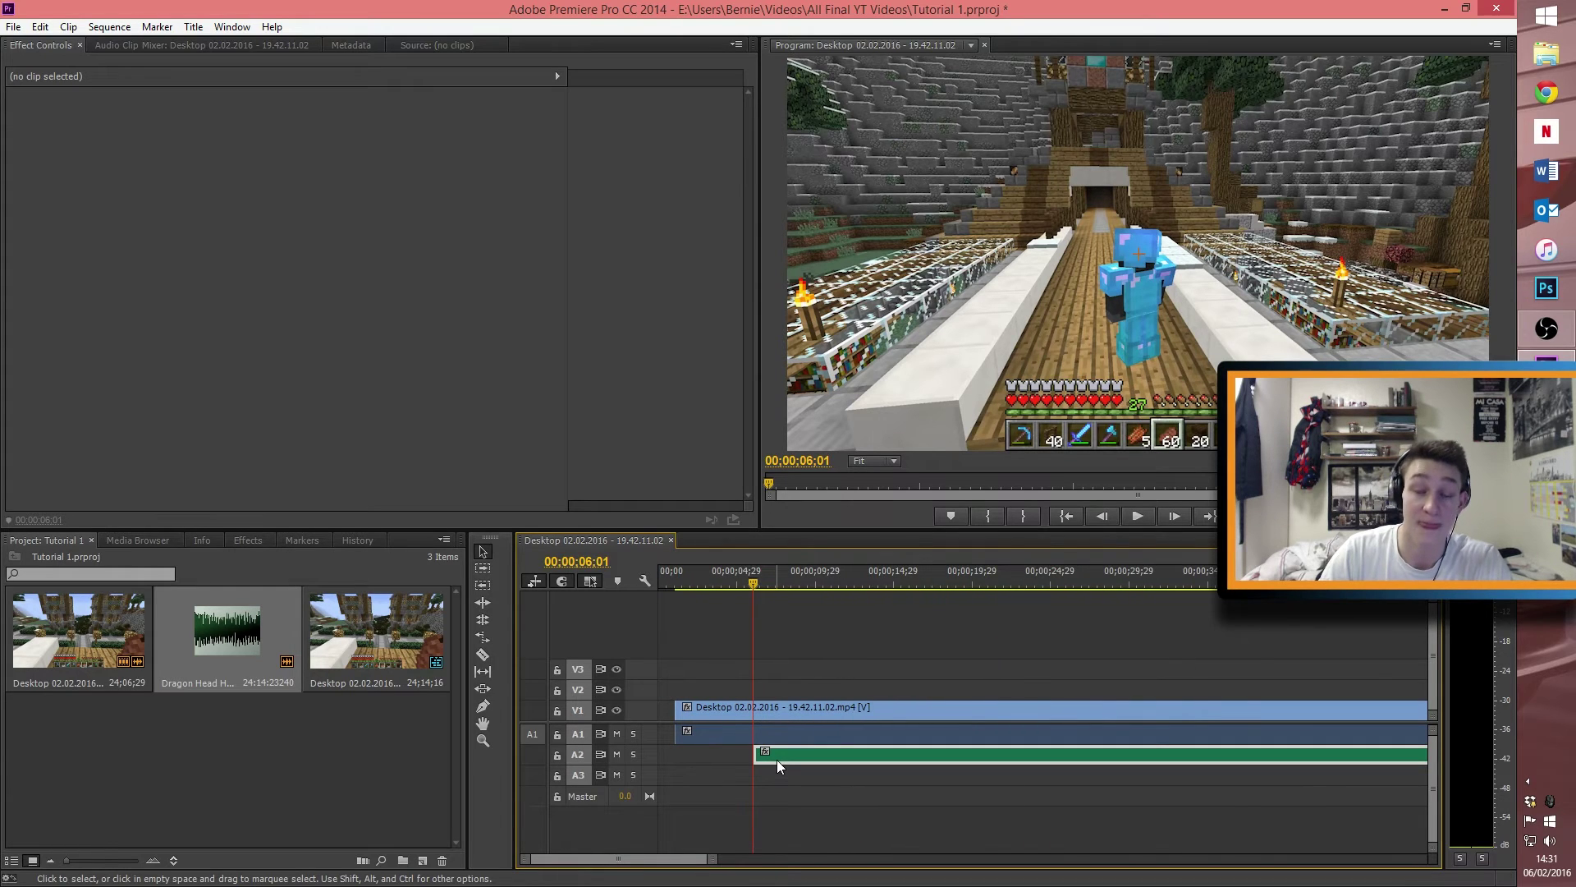
pyautogui.moveTo(777, 761); pyautogui.dragTo(694, 760)
# Step: Play the sequence from near its start and from a further point to check that commentary and gameplay are in sync
pyautogui.moveTo(749, 586); pyautogui.dragTo(673, 583)
pyautogui.press('space')
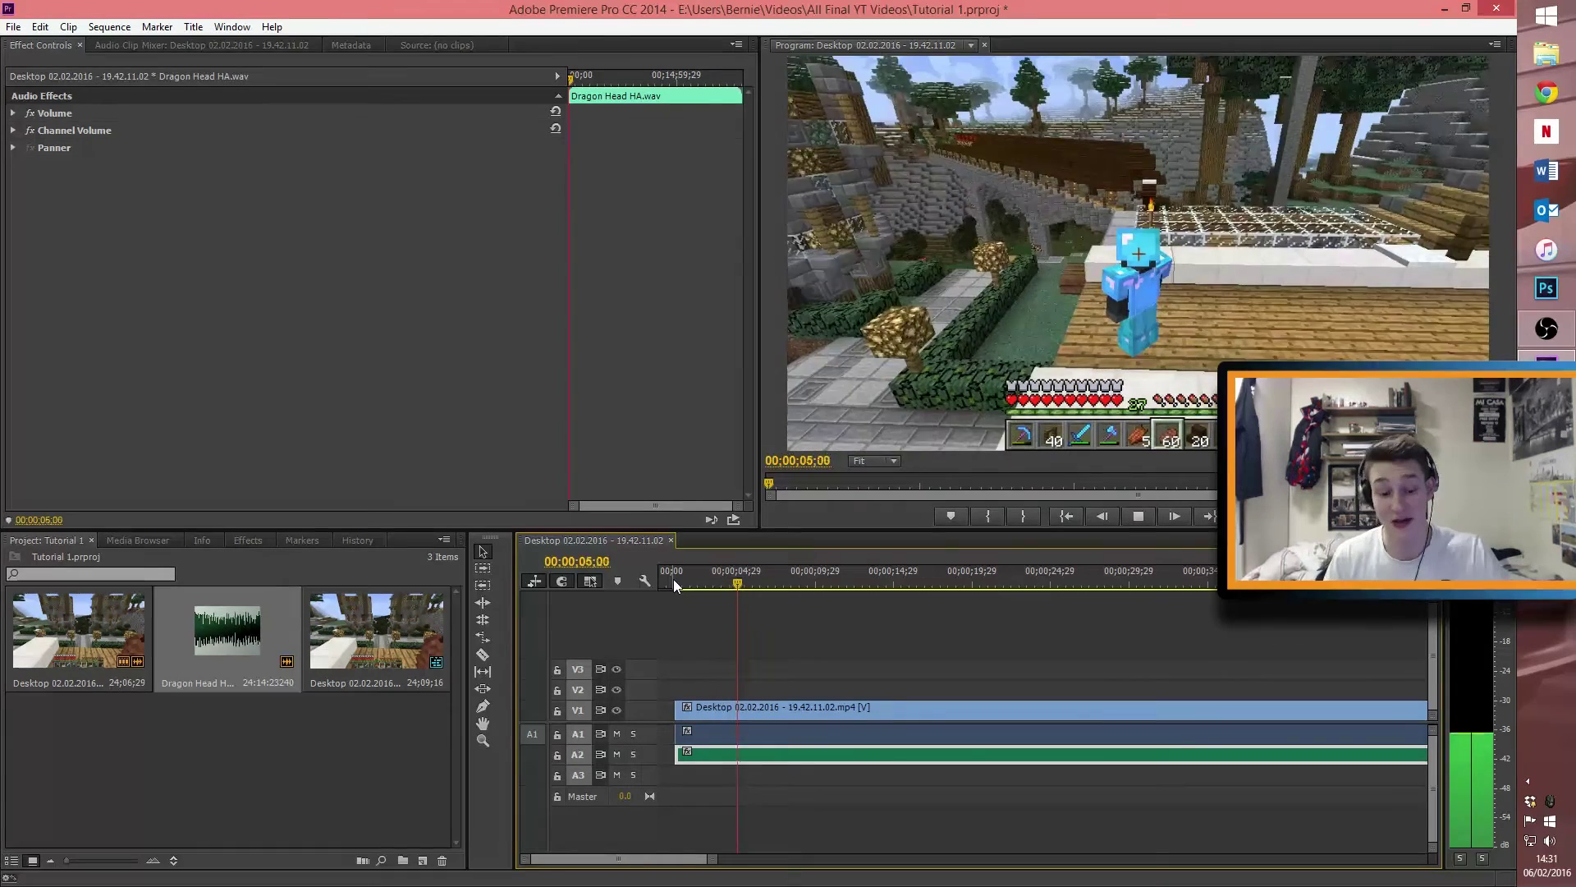
pyautogui.press('space')
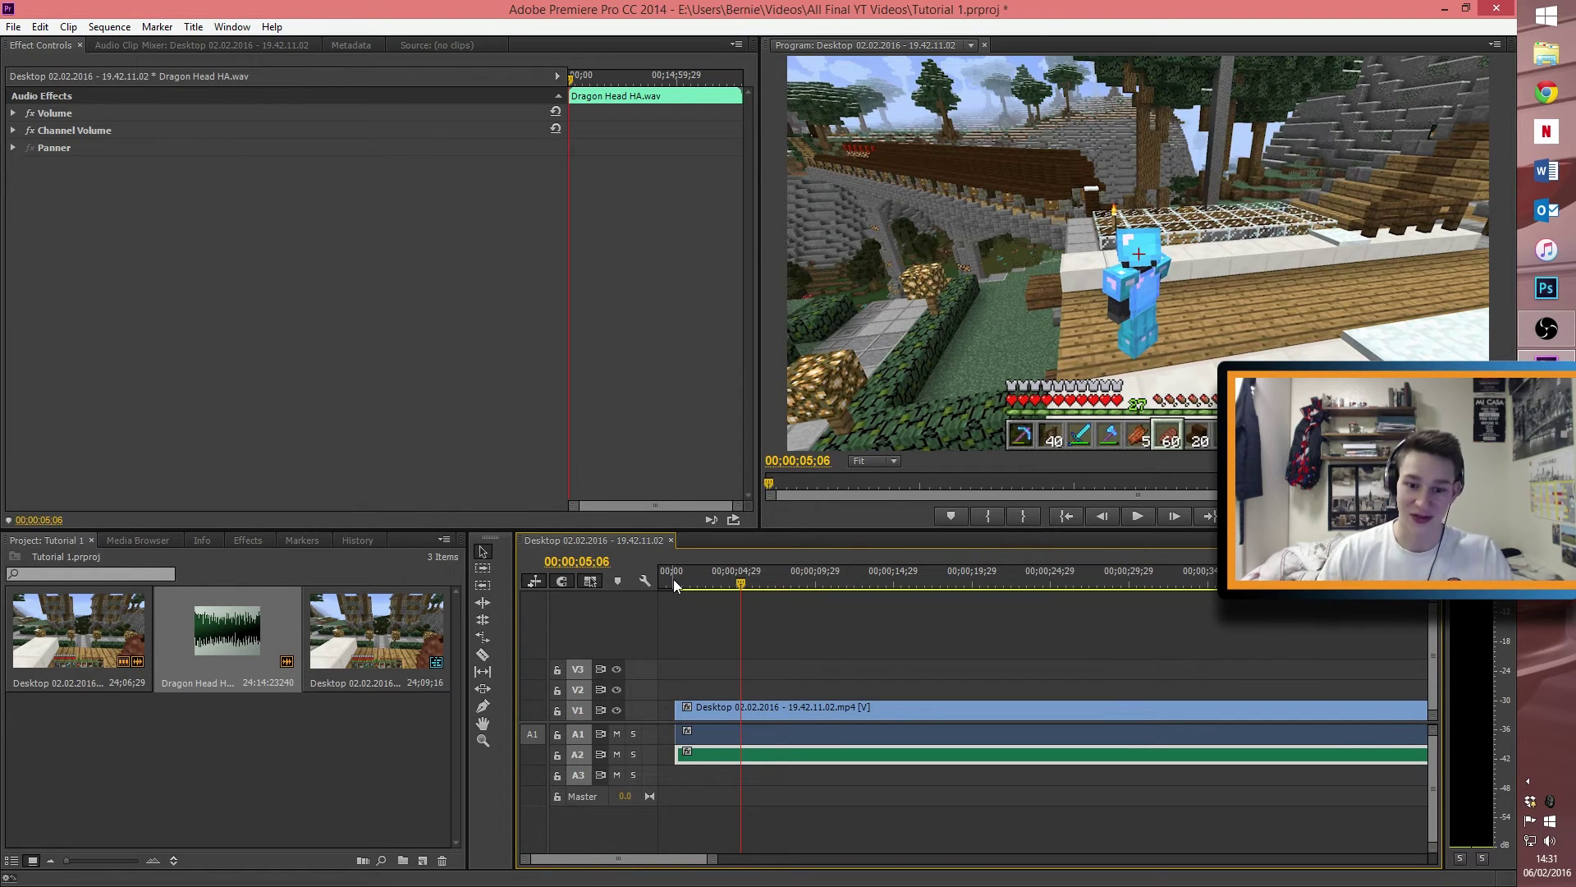
pyautogui.moveTo(735, 582)
pyautogui.mouseDown()
pyautogui.moveTo(855, 592)
pyautogui.moveTo(726, 594)
pyautogui.mouseUp()
pyautogui.moveTo(735, 596)
pyautogui.mouseDown()
pyautogui.moveTo(775, 588)
pyautogui.moveTo(752, 583)
pyautogui.mouseUp()
pyautogui.press('space')
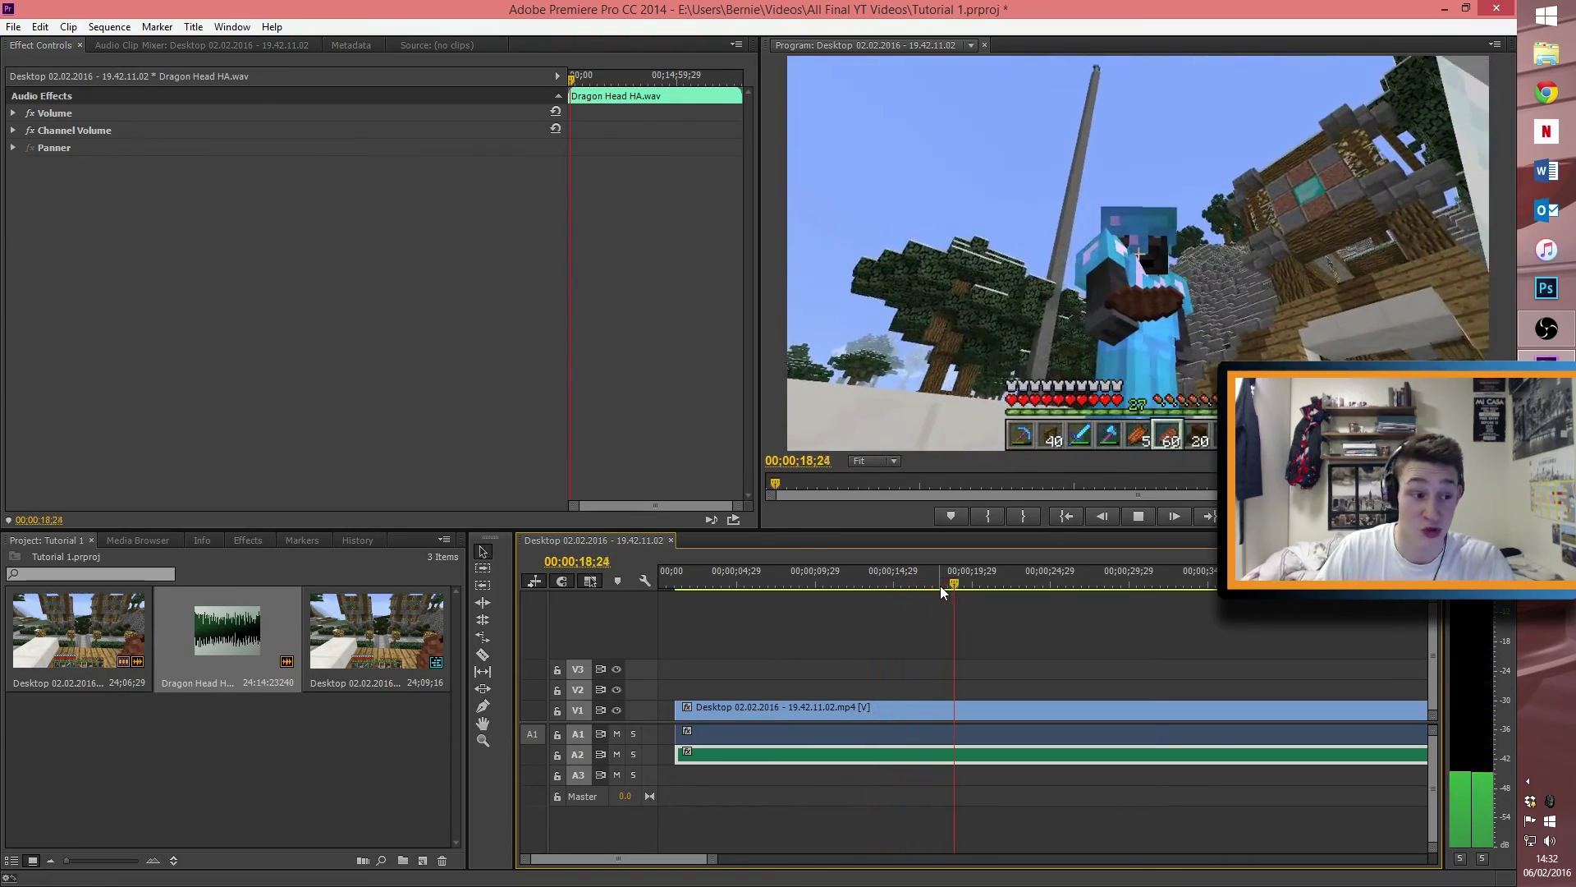
pyautogui.press('space')
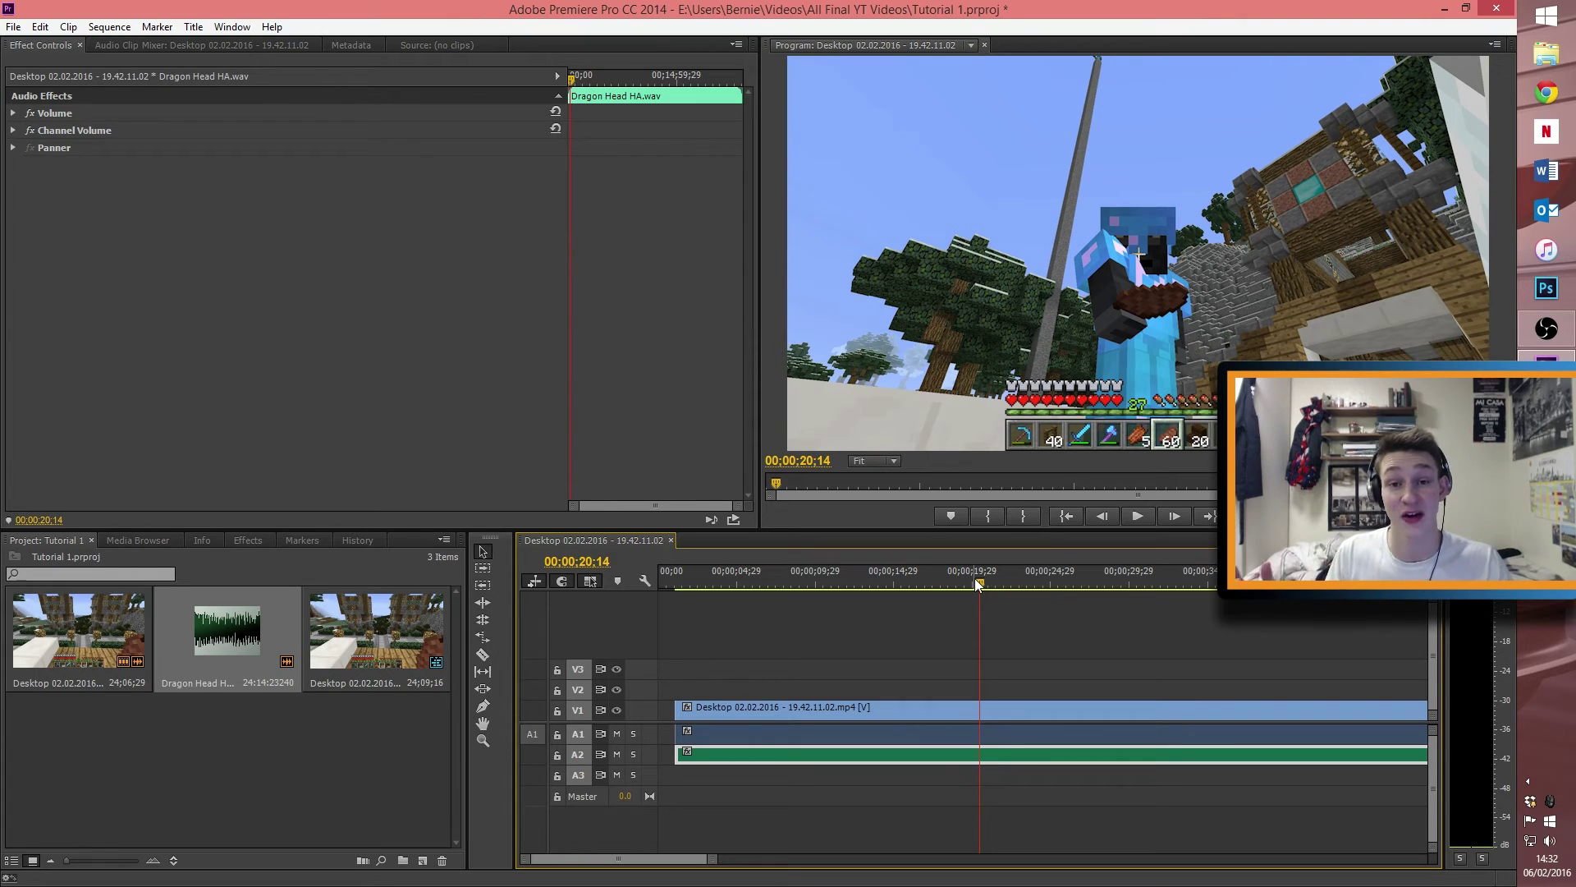
# Step: Locate the cut point at 00;00;20;03 by playback and split both the gameplay clip and the A2 commentary there with the Razor tool
pyautogui.press('space')
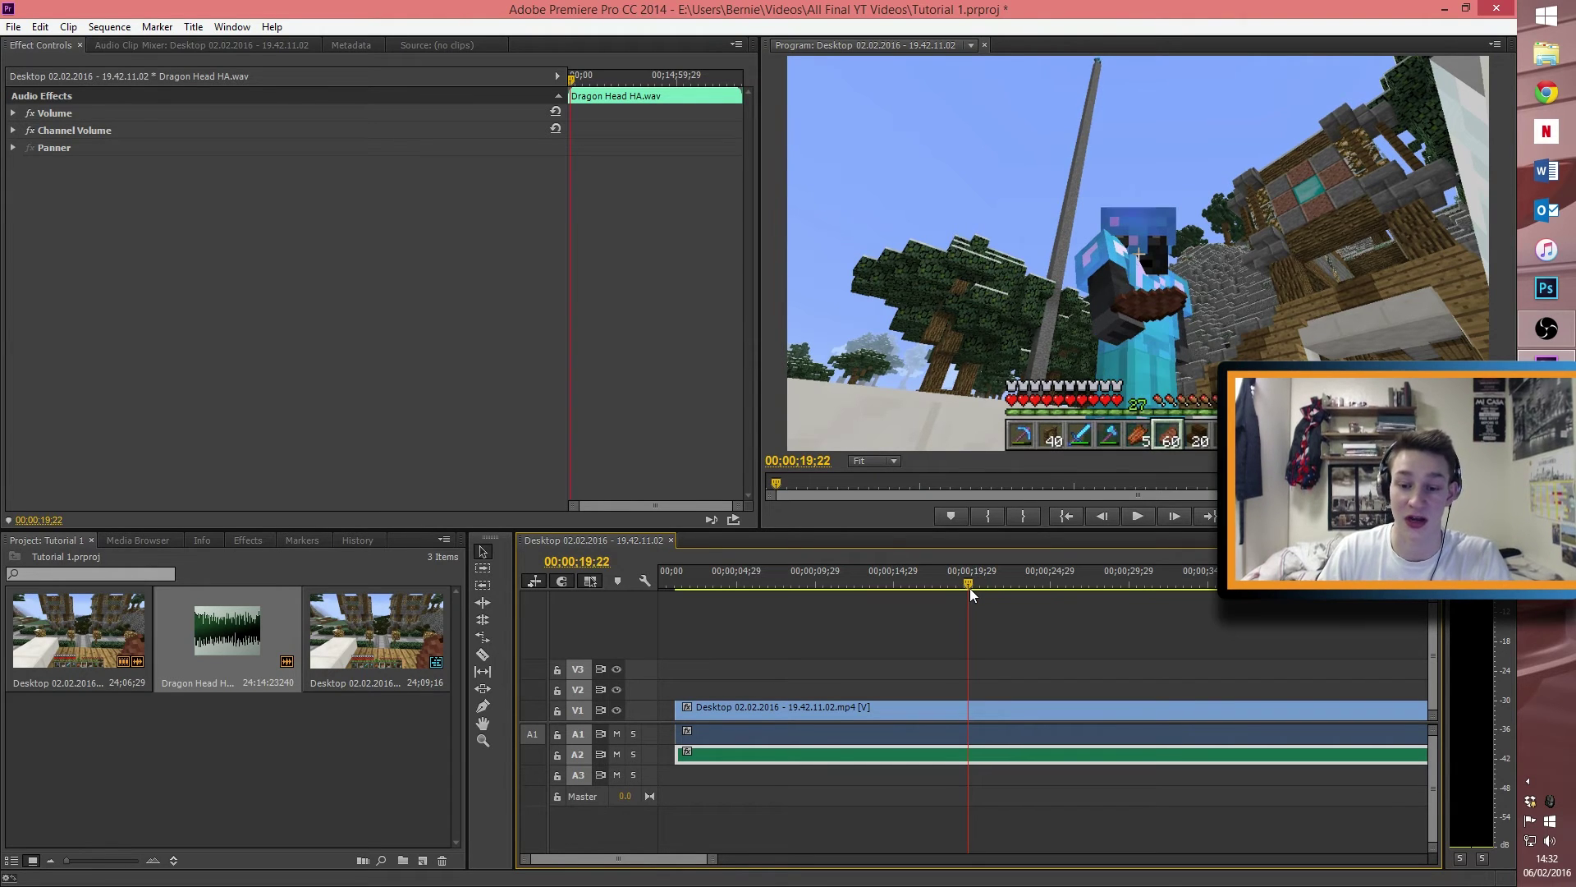
pyautogui.click(976, 584)
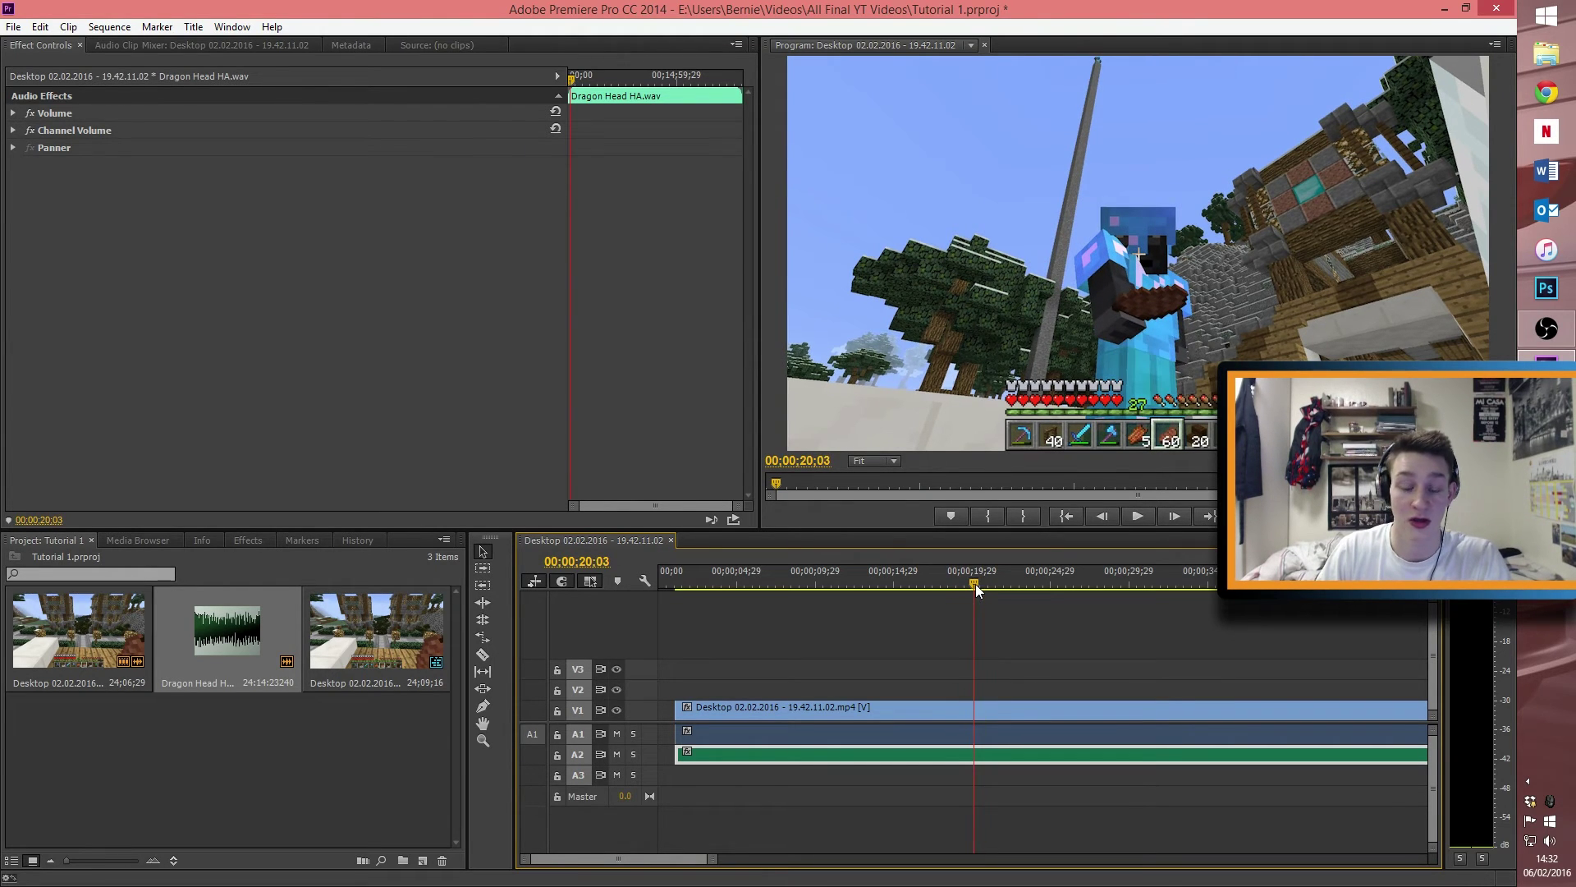
pyautogui.press('space')
pyautogui.press('space')
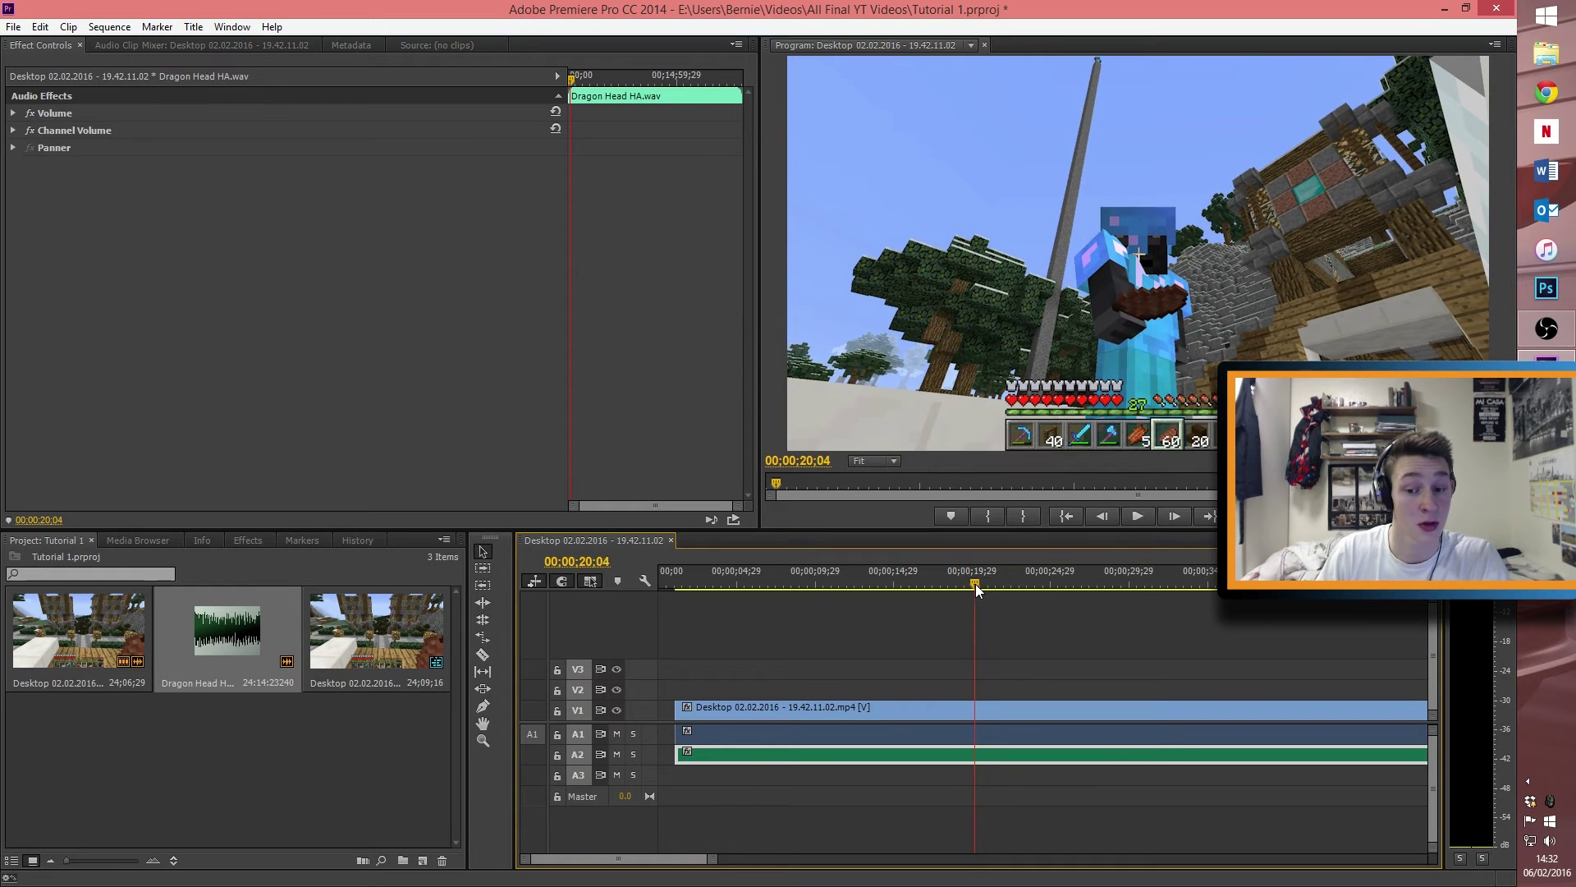
pyautogui.click(483, 654)
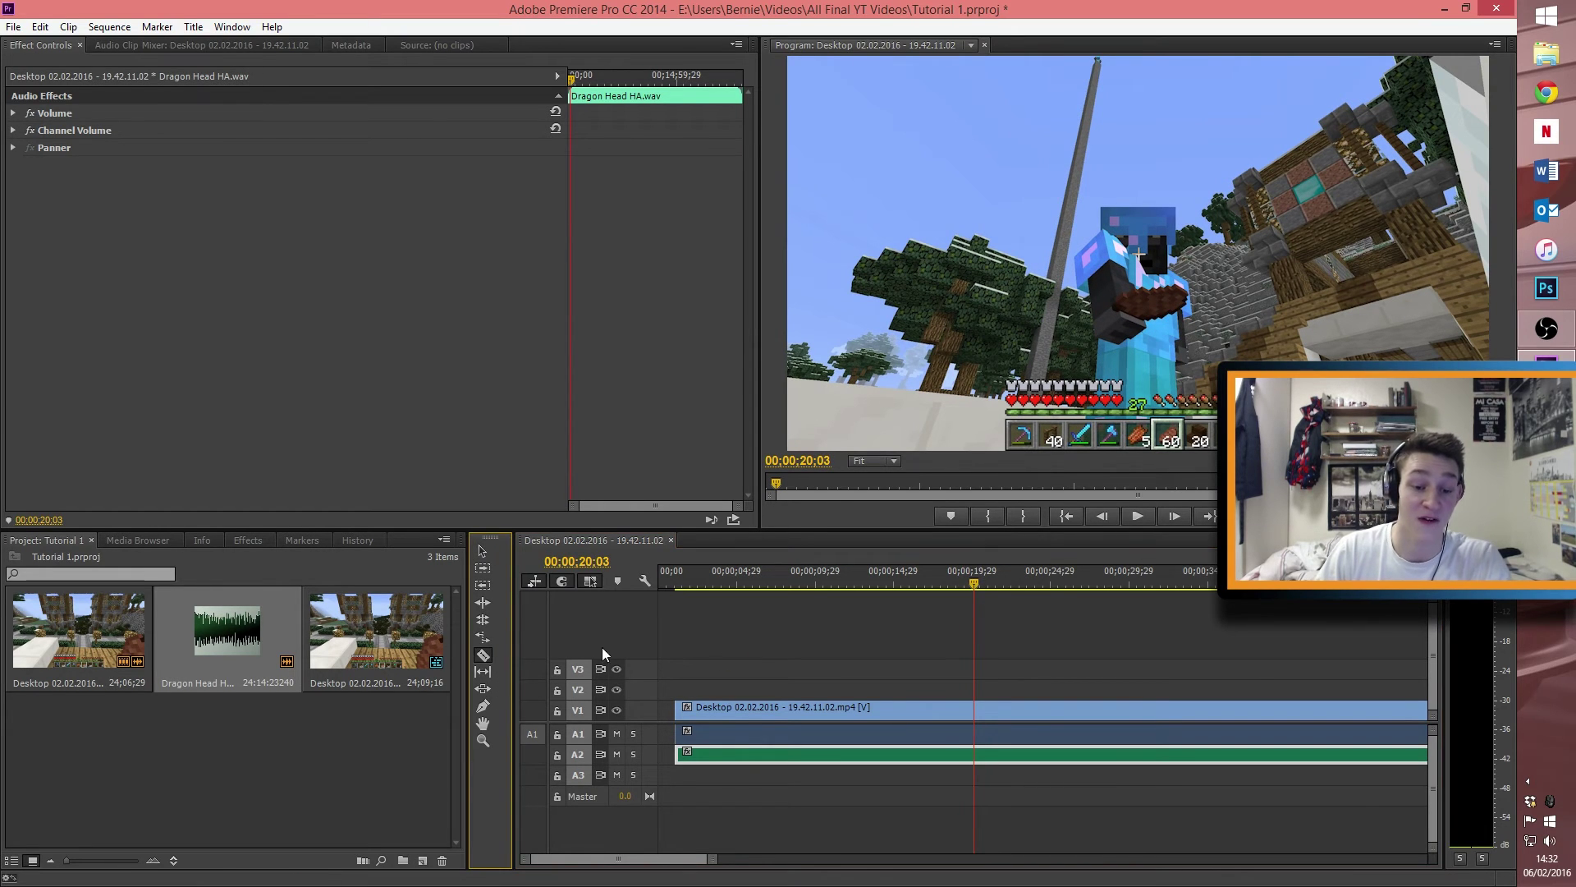
pyautogui.click(975, 715)
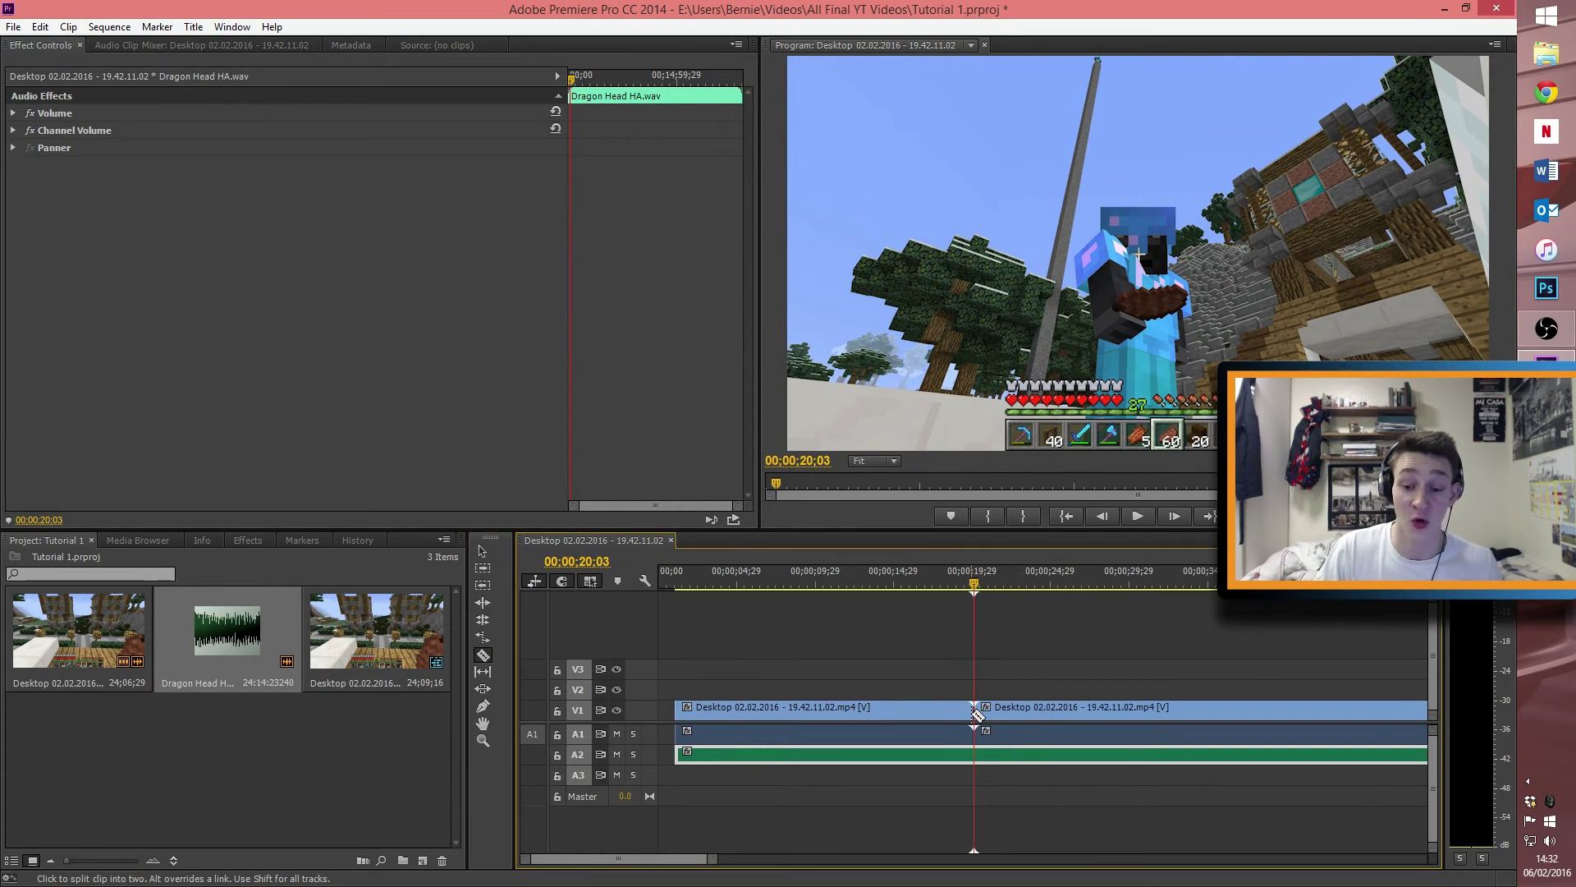
pyautogui.click(975, 754)
# Step: Delete the gameplay and commentary sections before the 00;00;20;03 cut and play the remaining clips from there to check the new opening
pyautogui.click(483, 551)
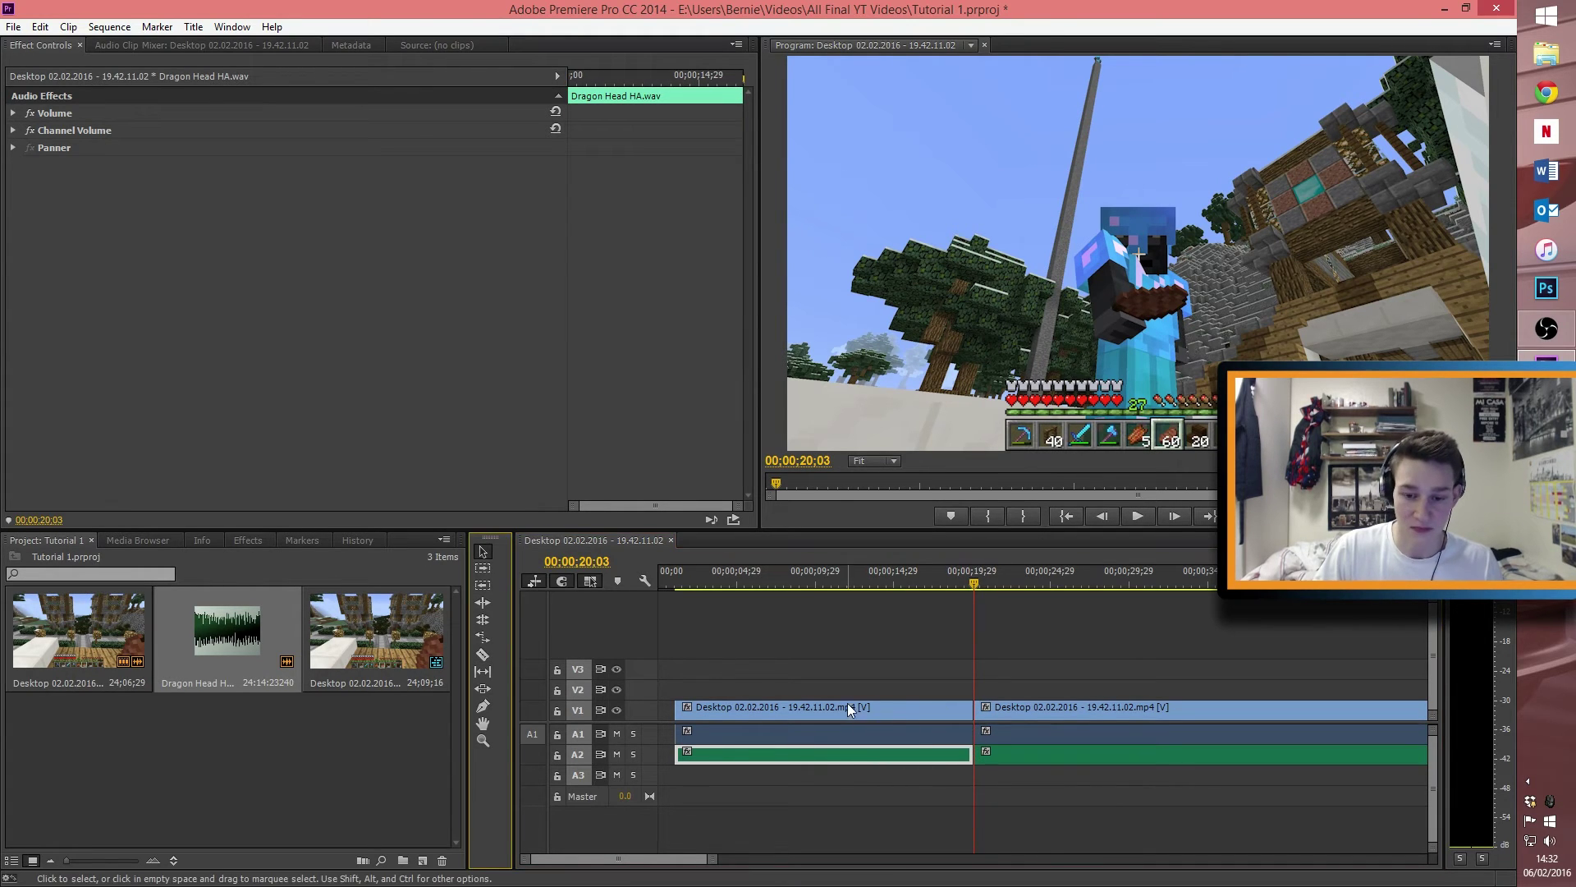
pyautogui.click(849, 708)
pyautogui.press('Delete')
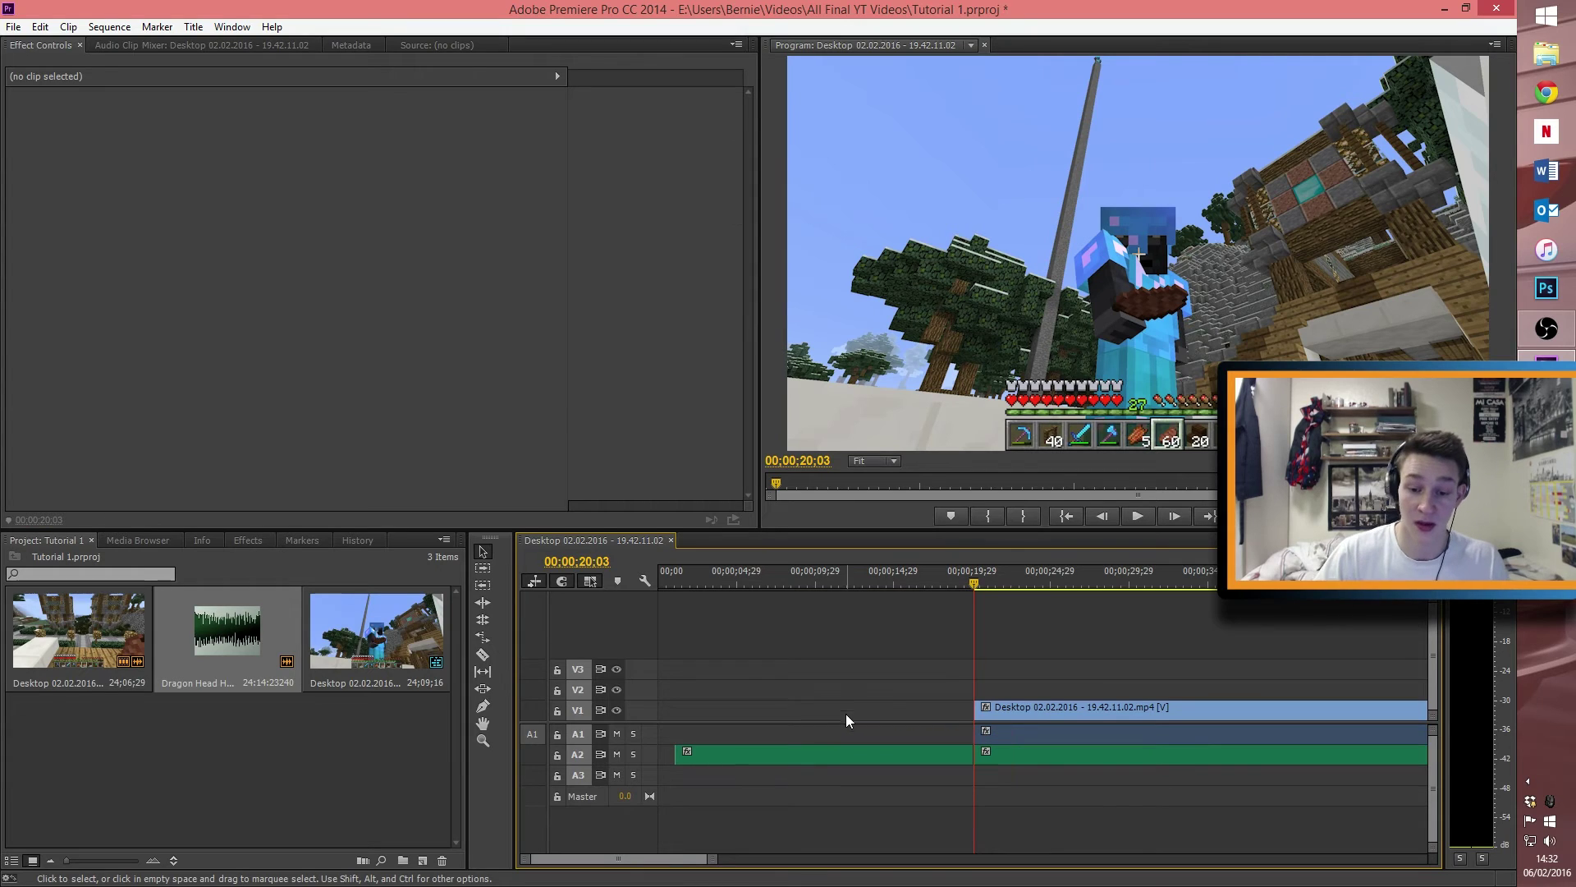
pyautogui.click(806, 748)
pyautogui.press('Delete')
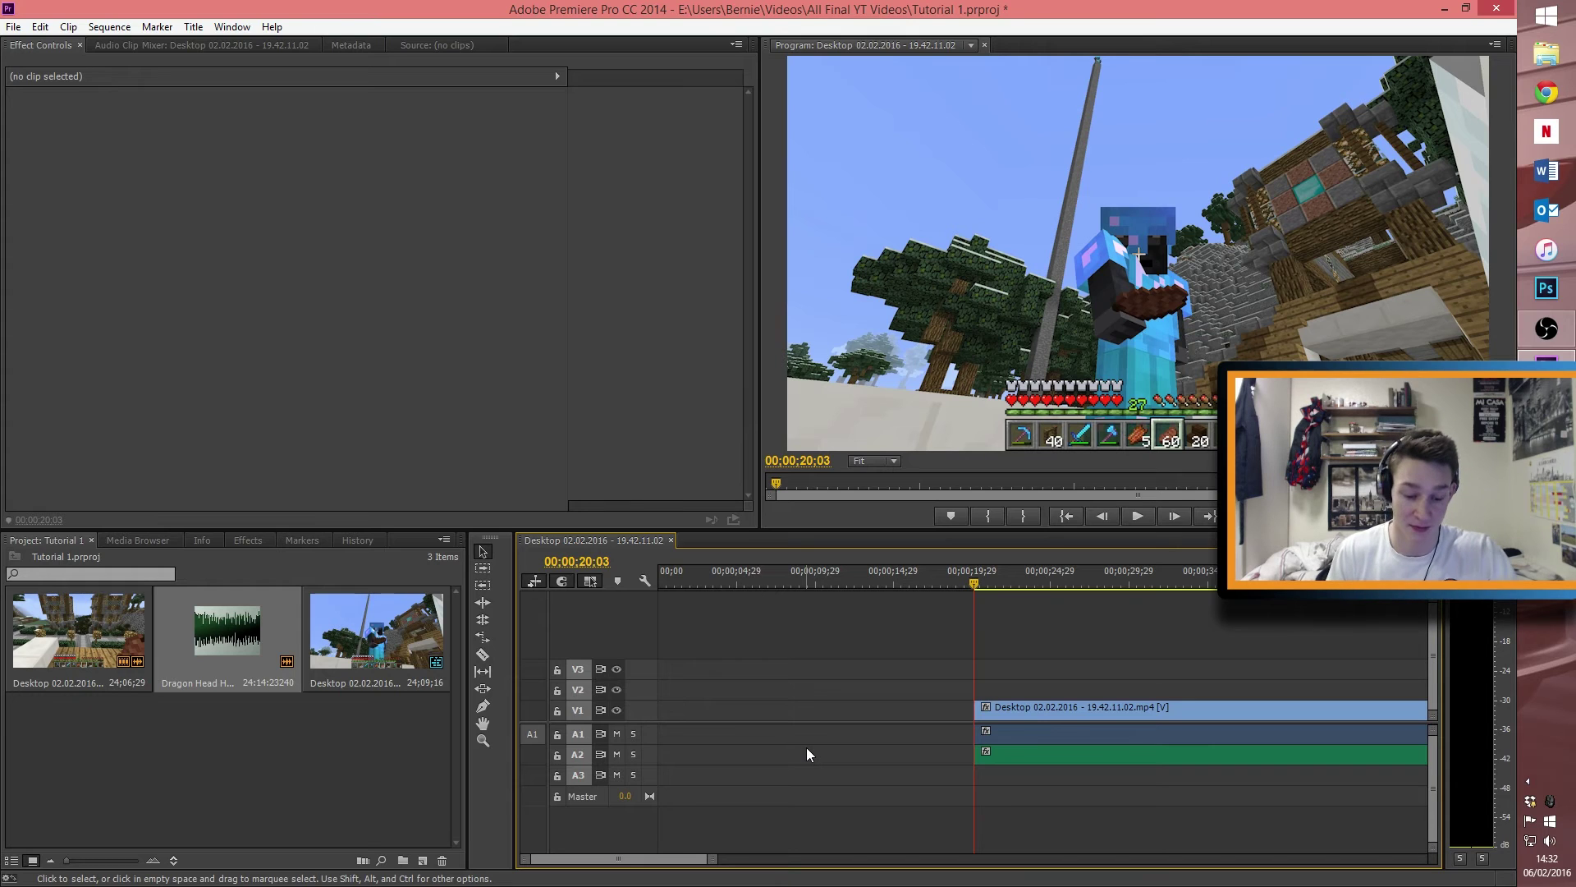
pyautogui.press('space')
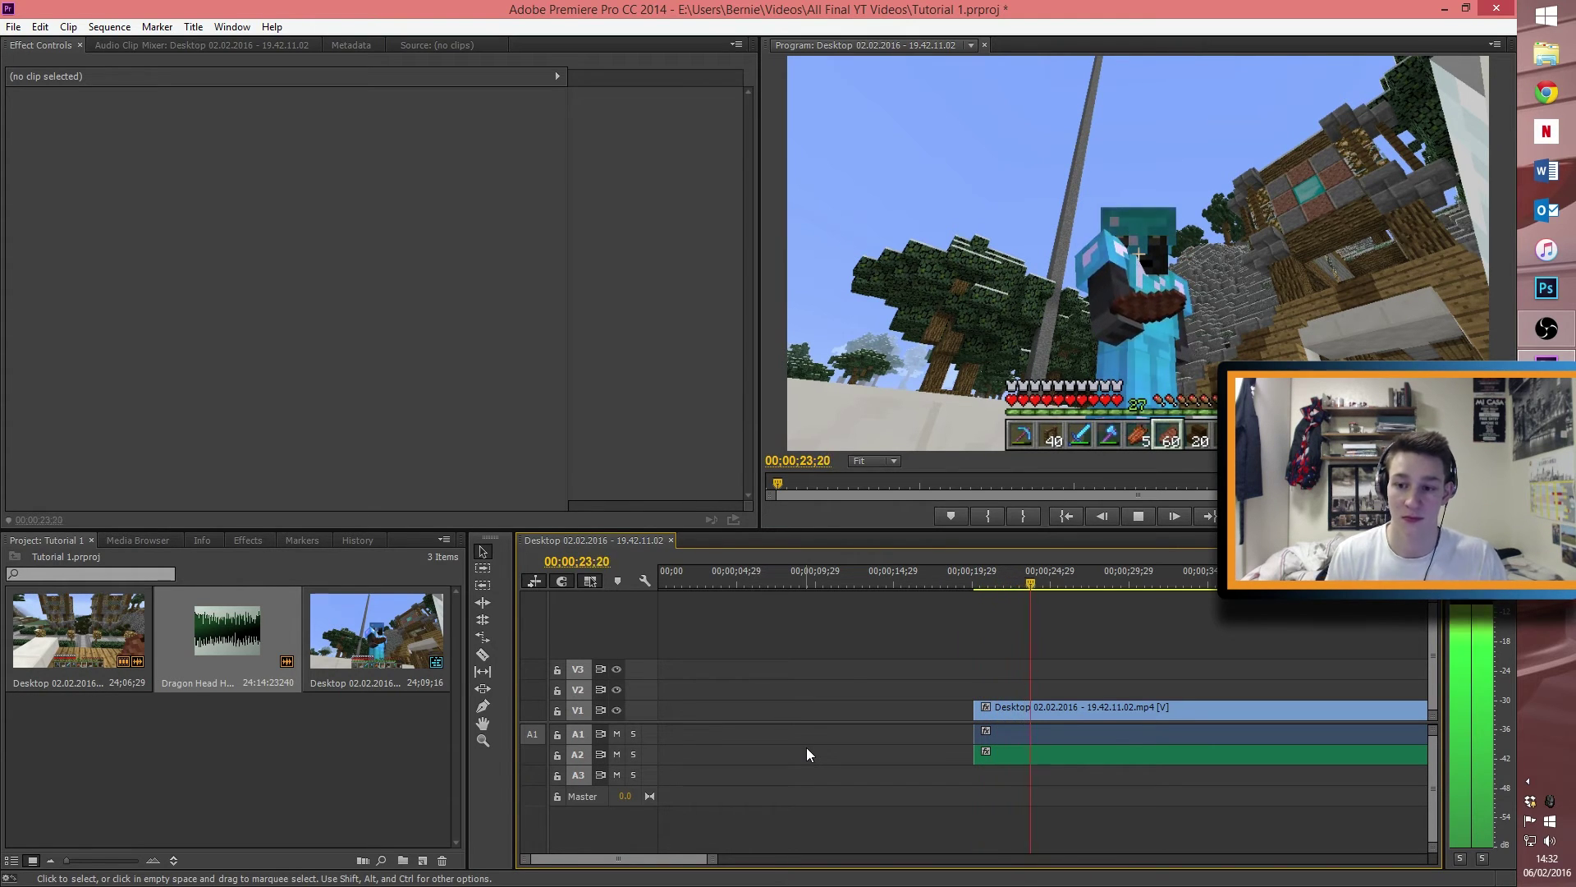
pyautogui.press('space')
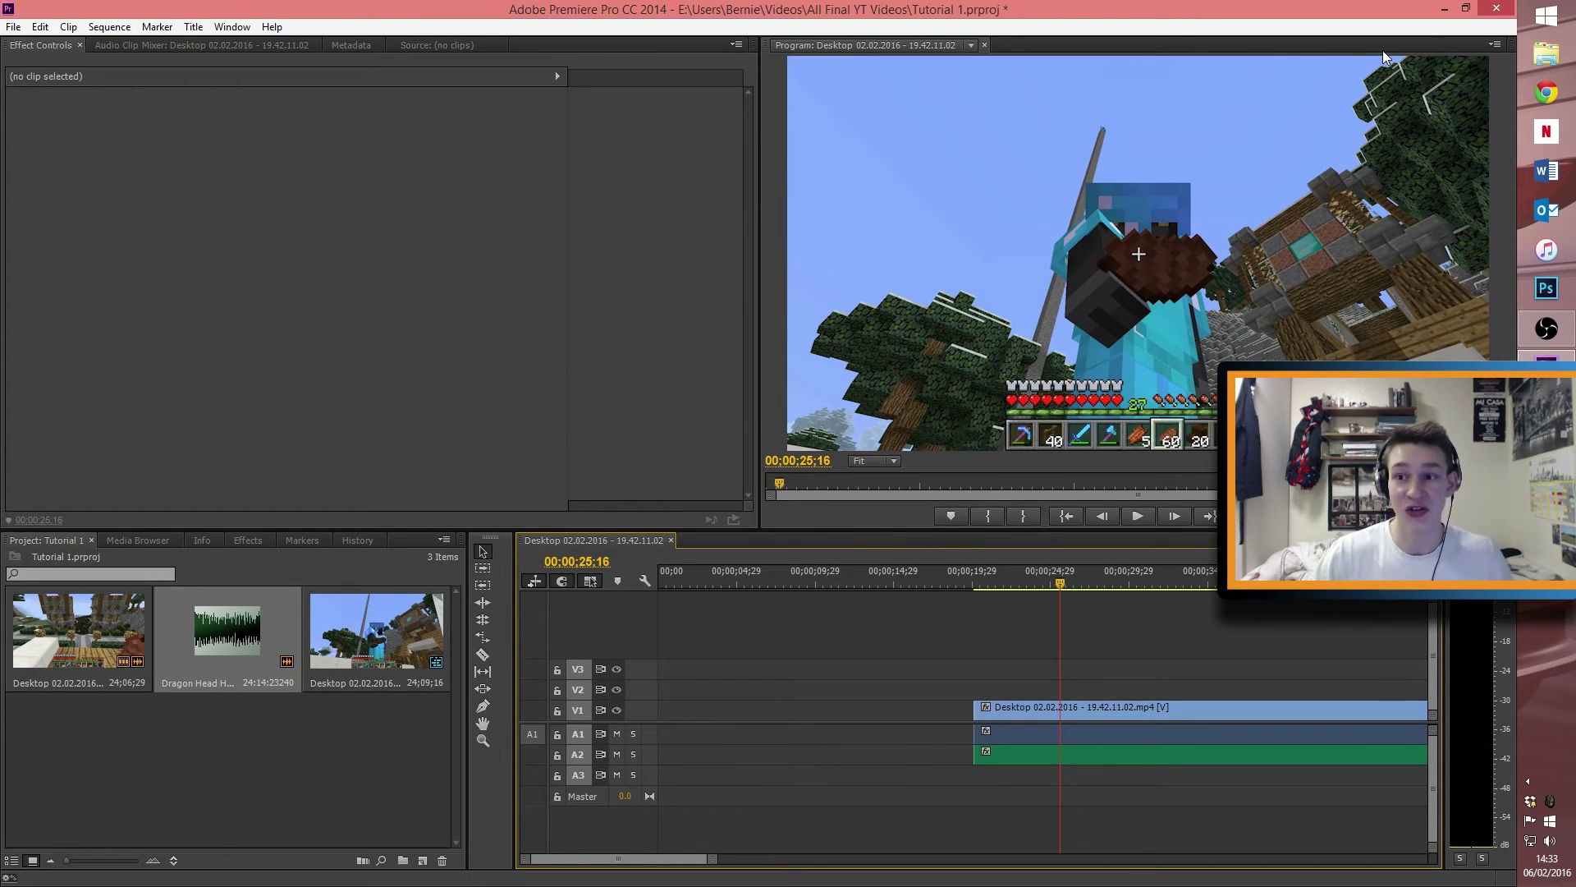
# Step: Import NEW INTRO.mp4 from the Videos folder in File Explorer into the Premiere Pro project
pyautogui.click(1547, 54)
pyautogui.doubleClick(1303, 319)
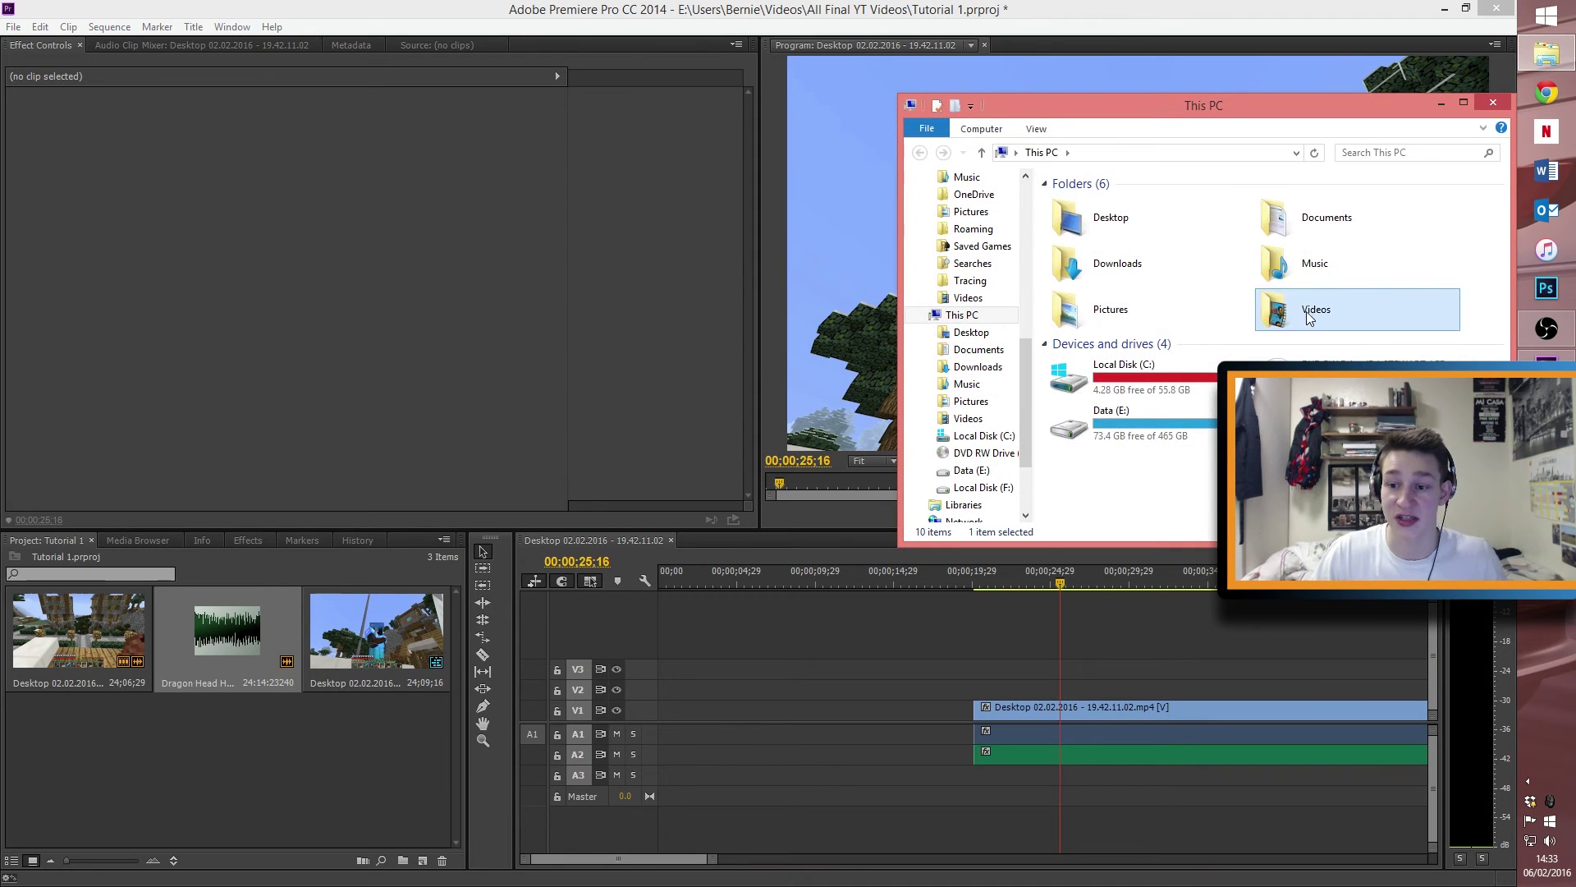
pyautogui.scroll(-3, 1084, 378)
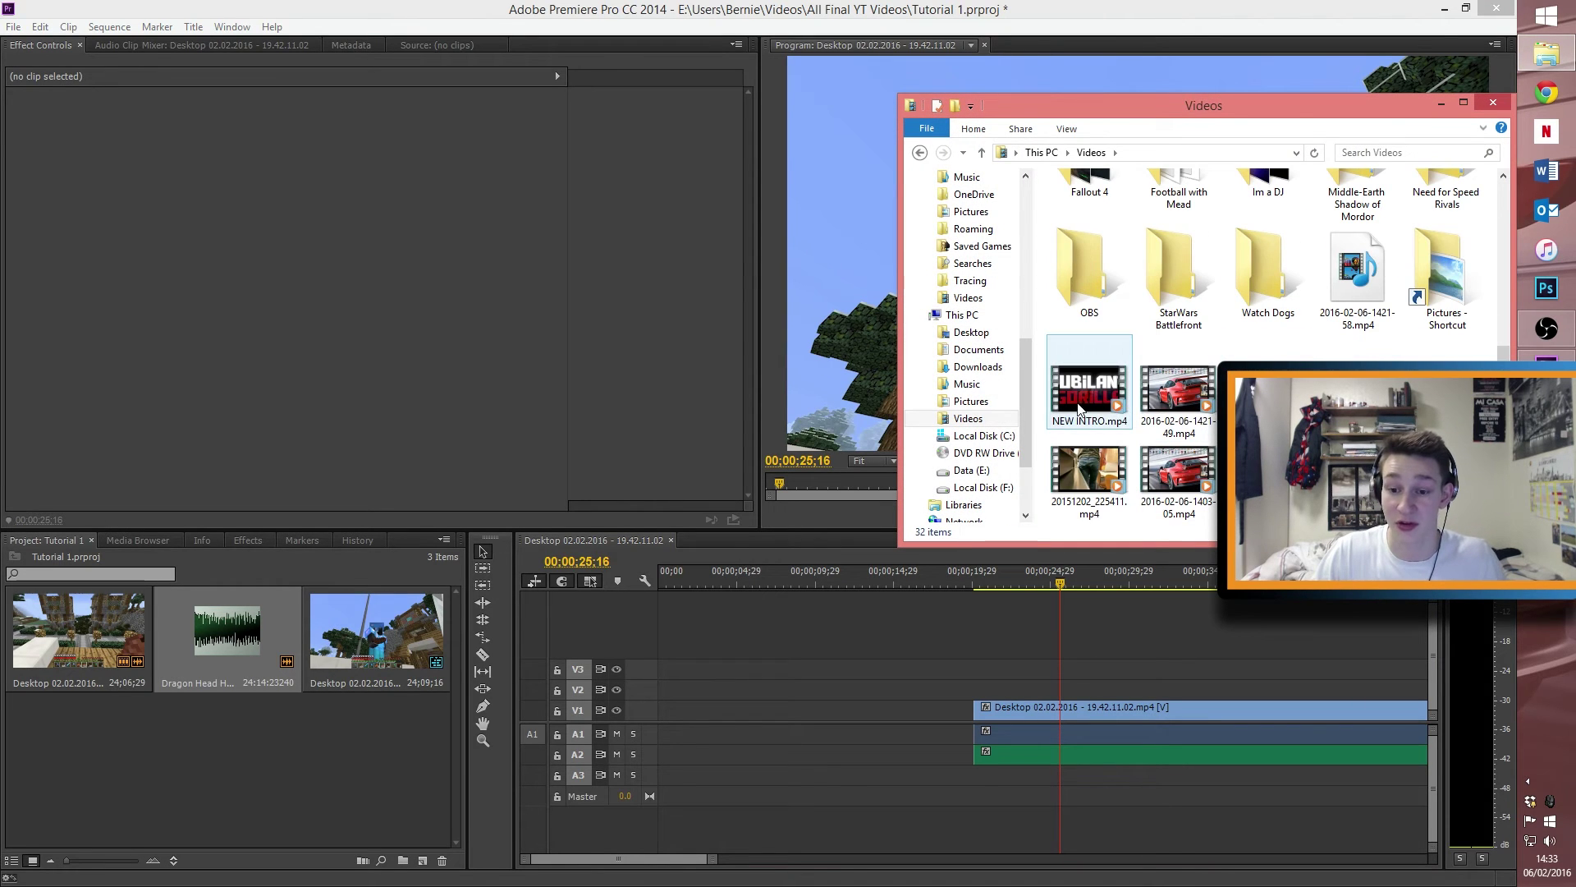
pyautogui.moveTo(1073, 401); pyautogui.dragTo(217, 766)
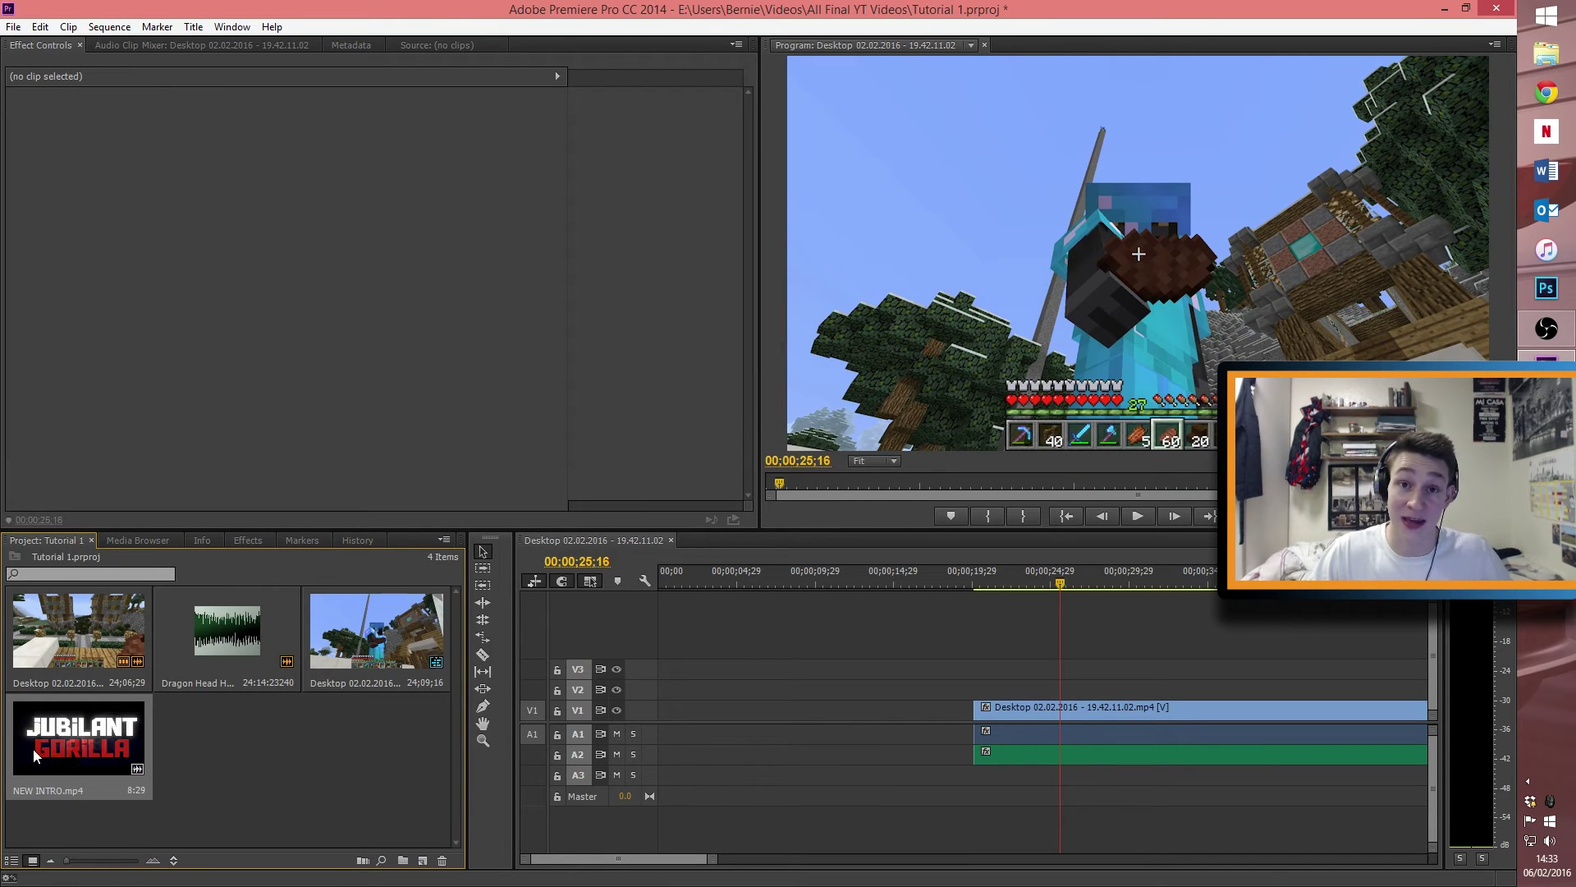
# Step: Place NEW INTRO.mp4 at the start of V1 and A1, and move the gameplay and commentary clips directly after it
pyautogui.moveTo(33, 748); pyautogui.dragTo(655, 729)
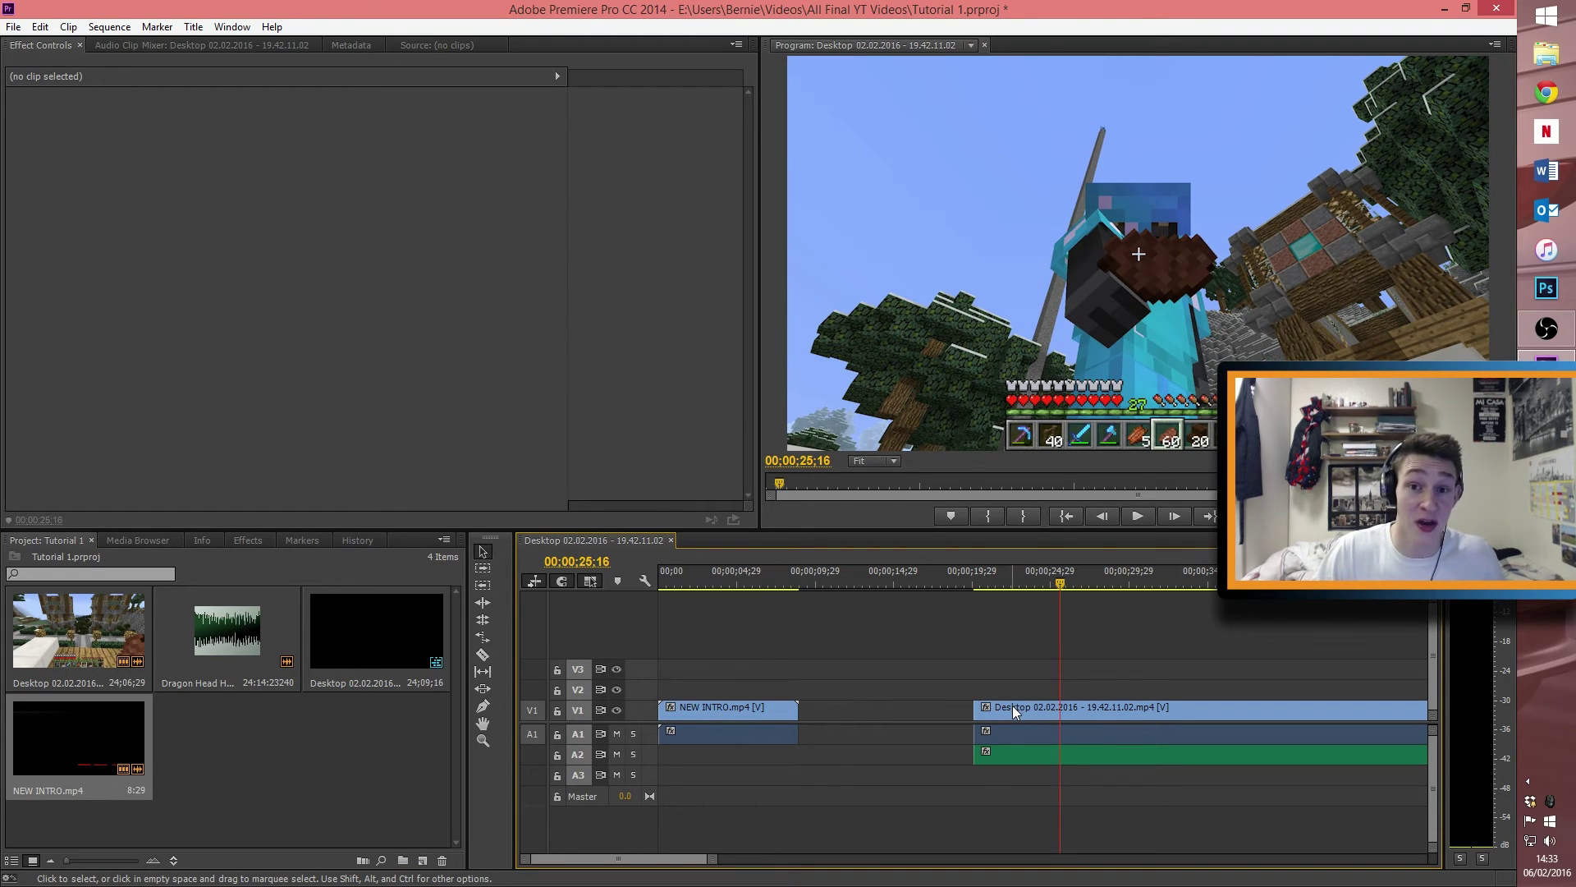
pyautogui.moveTo(1013, 706); pyautogui.dragTo(842, 735)
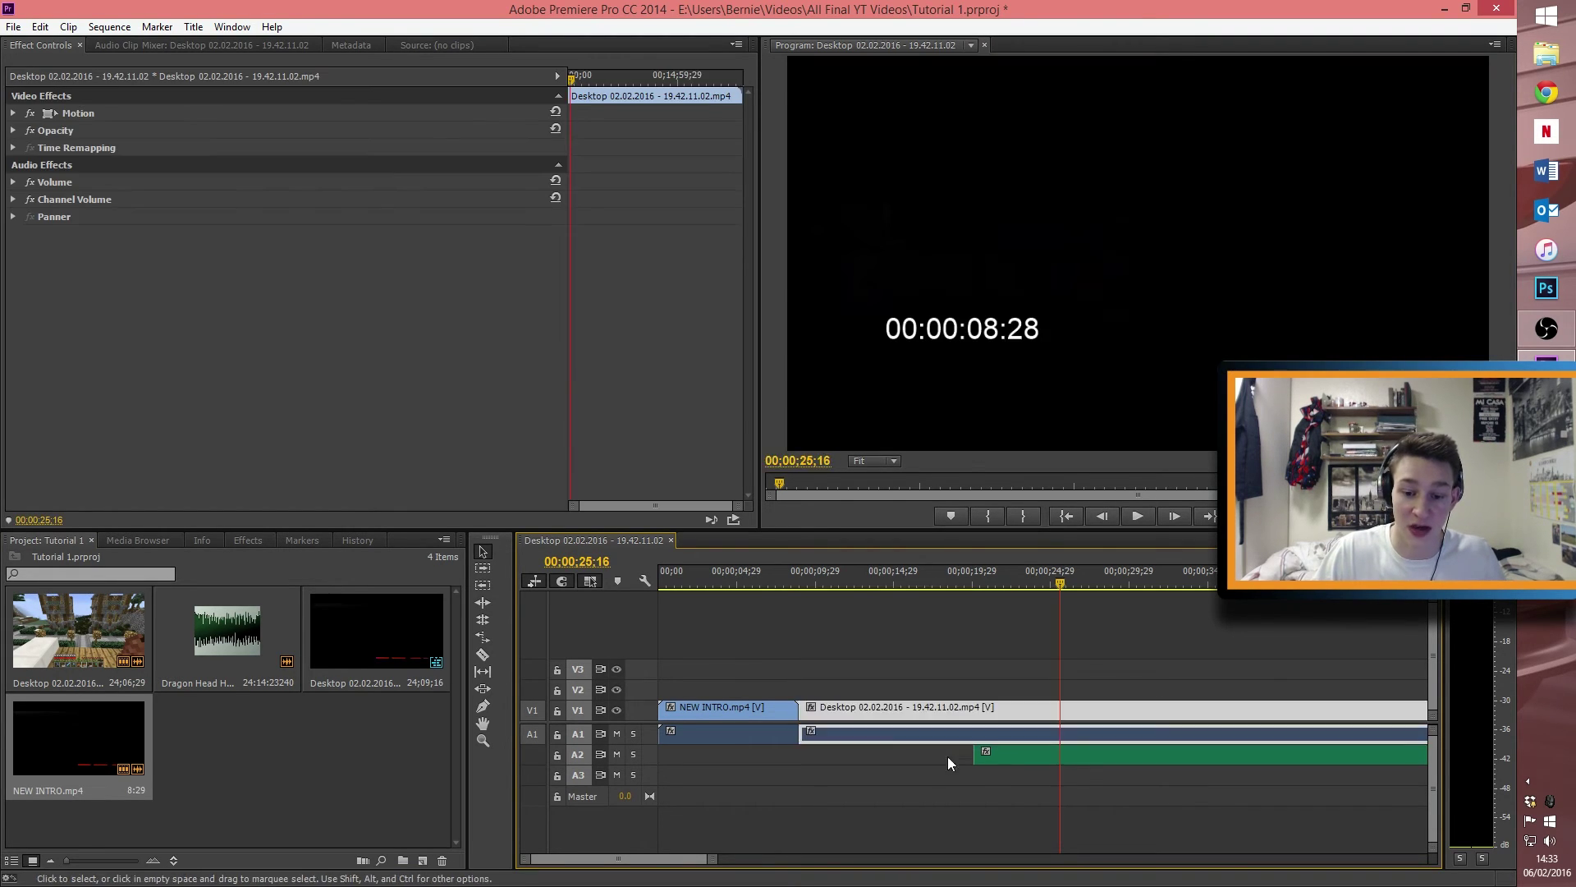
pyautogui.moveTo(993, 757); pyautogui.dragTo(835, 759)
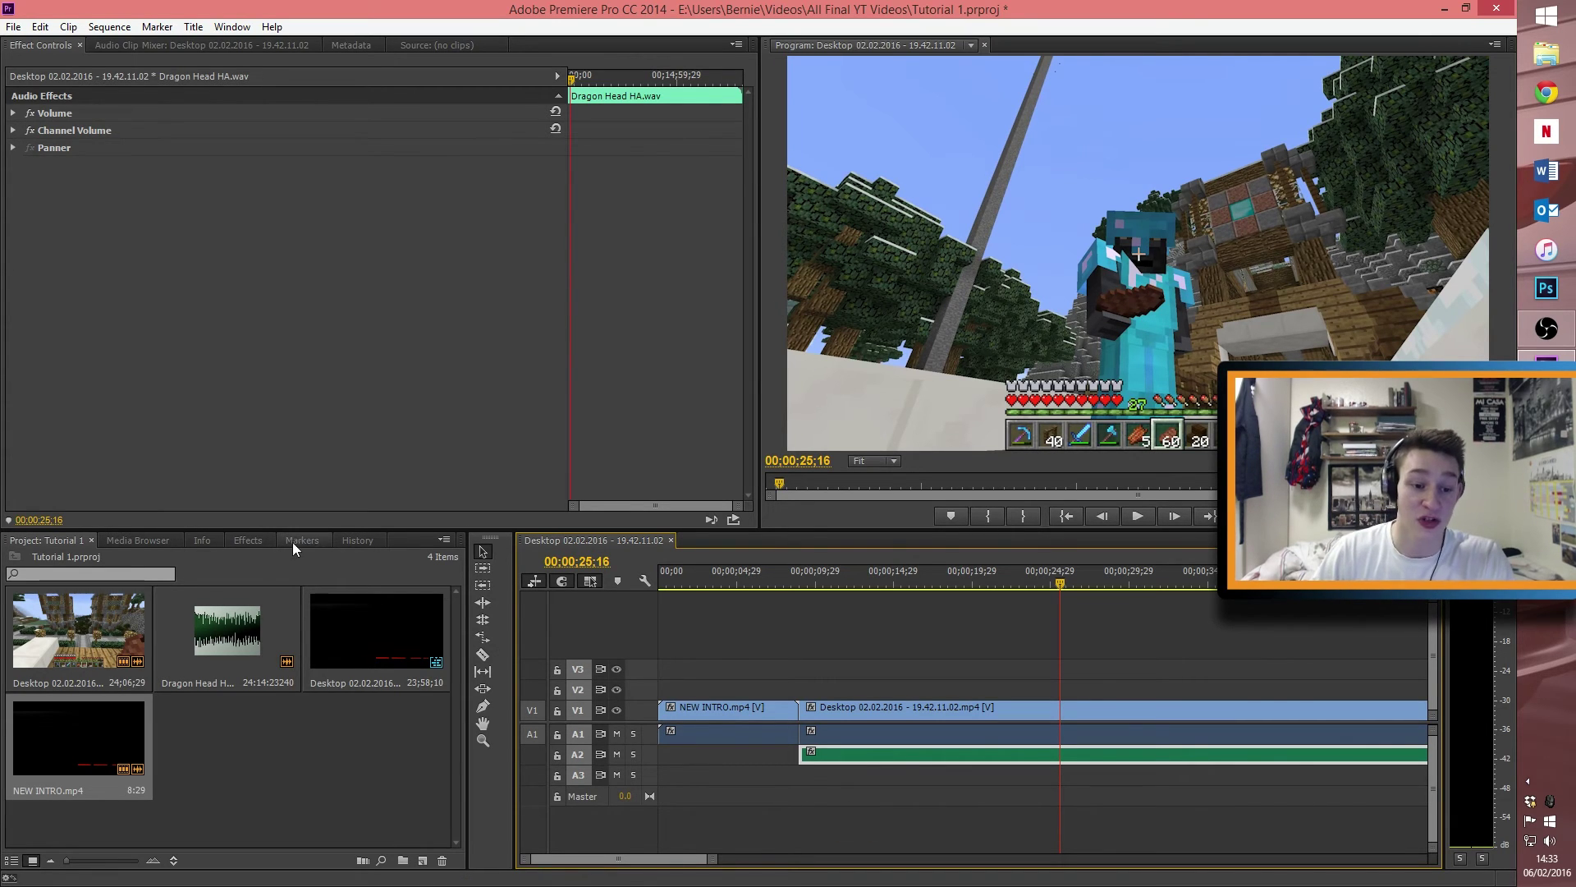
# Step: Display the effects library and play the sequence from the start to check the change from the intro to the gameplay
pyautogui.click(256, 542)
pyautogui.click(108, 560)
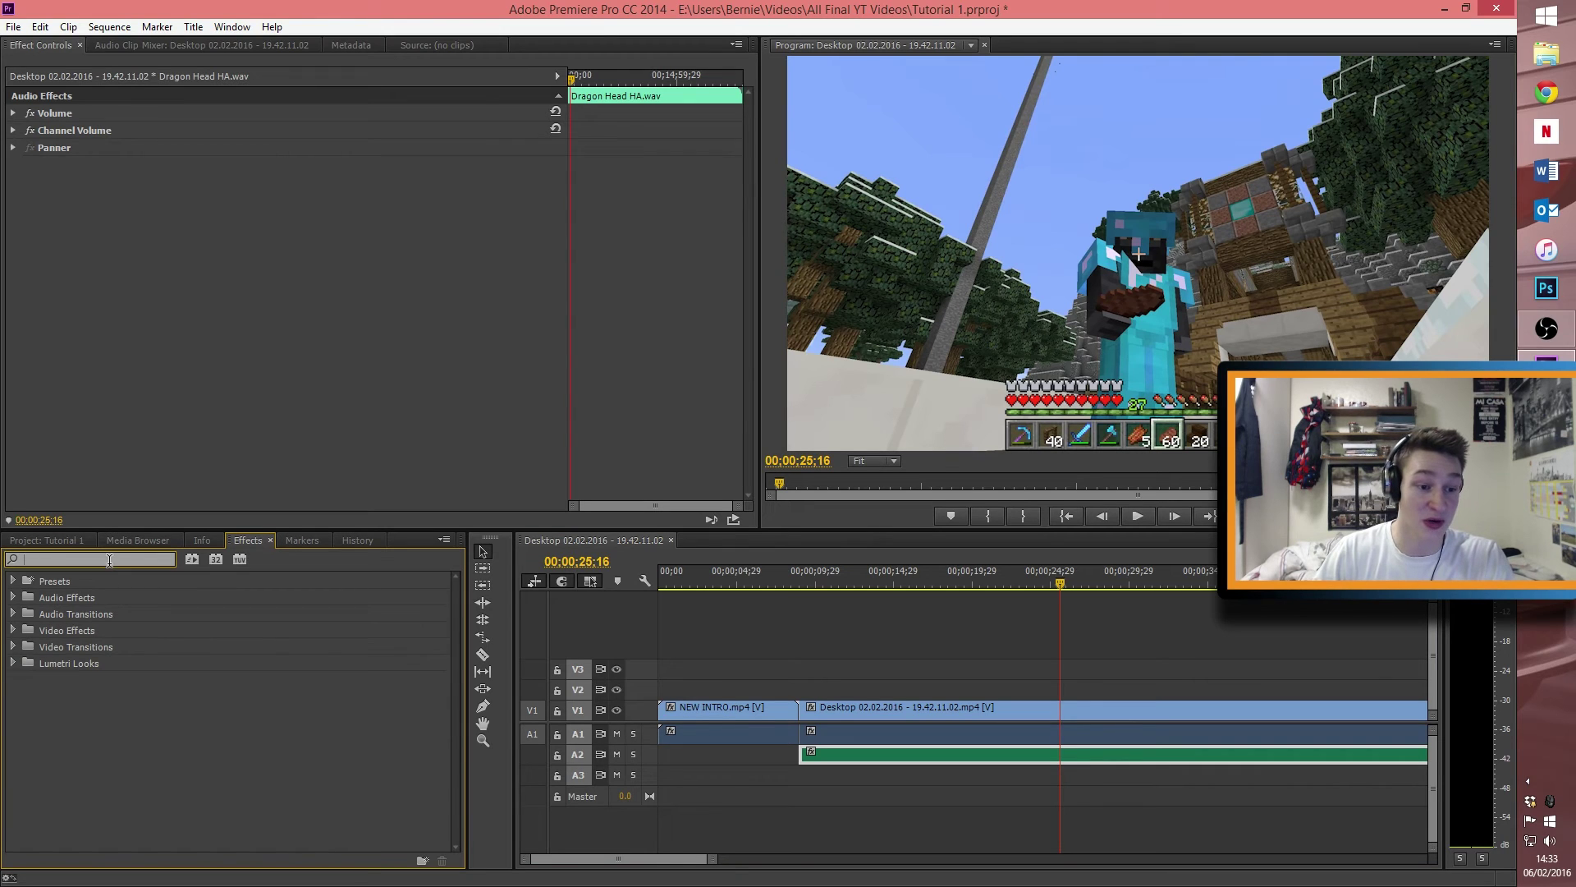
pyautogui.moveTo(1061, 583); pyautogui.dragTo(576, 596)
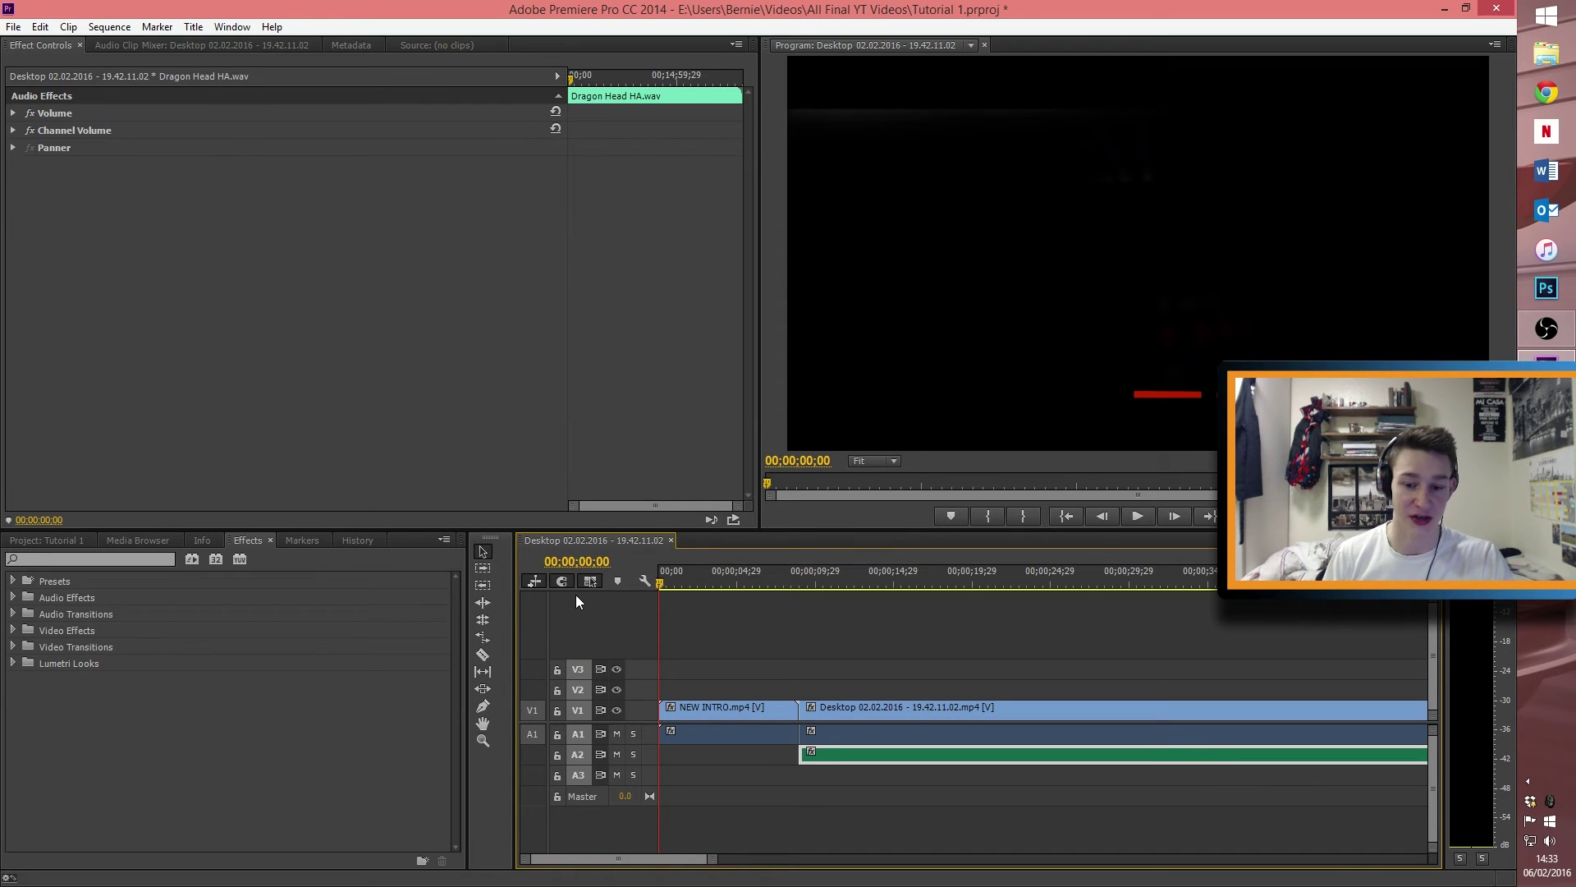
pyautogui.press('space')
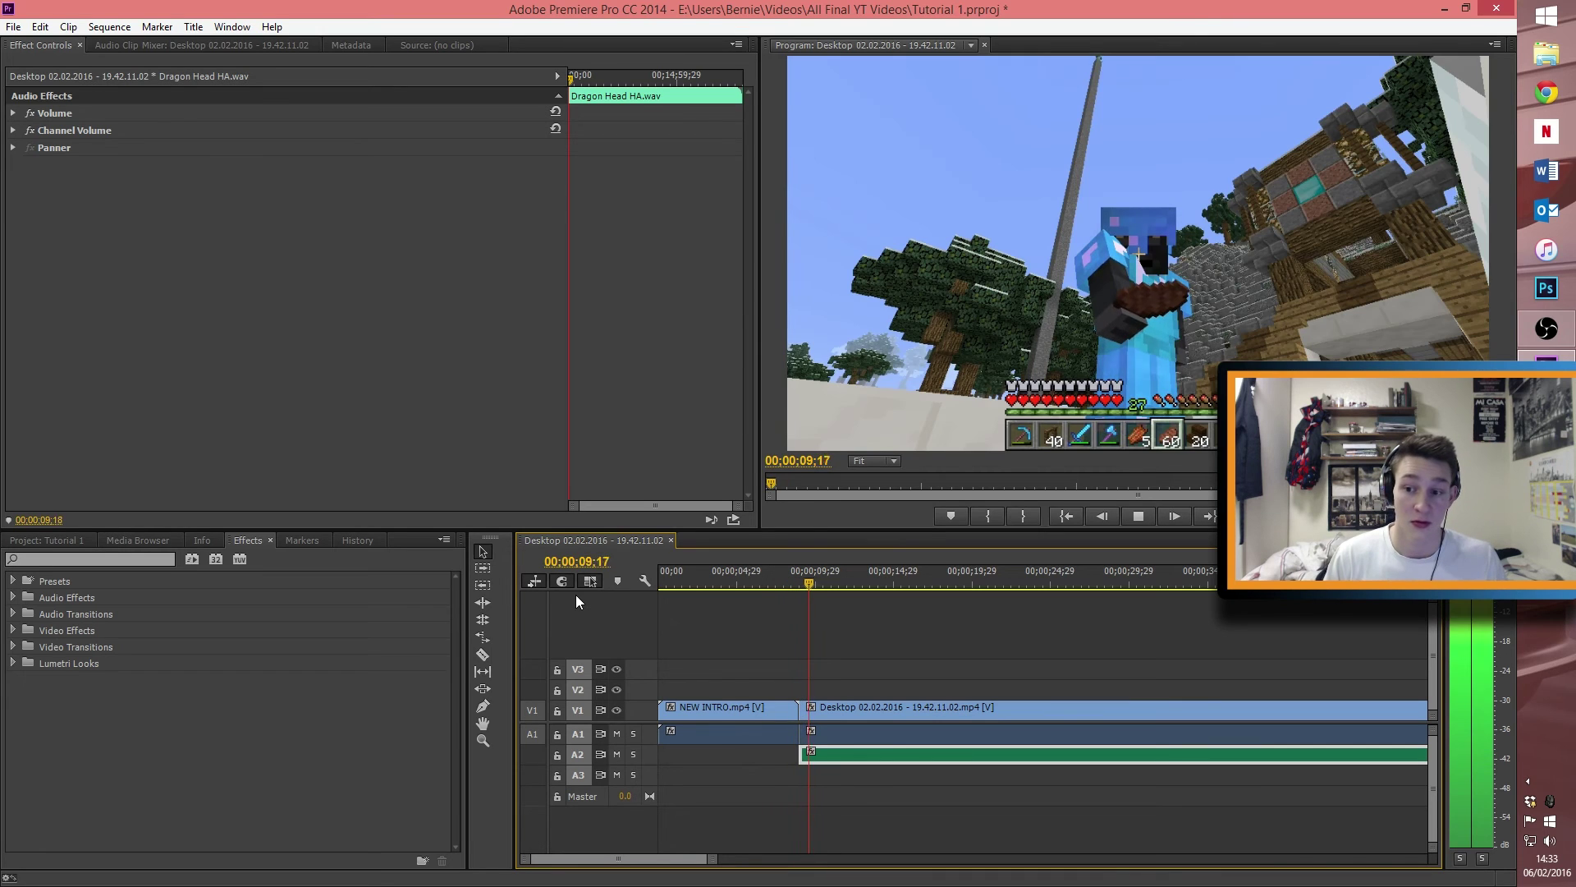
pyautogui.press('space')
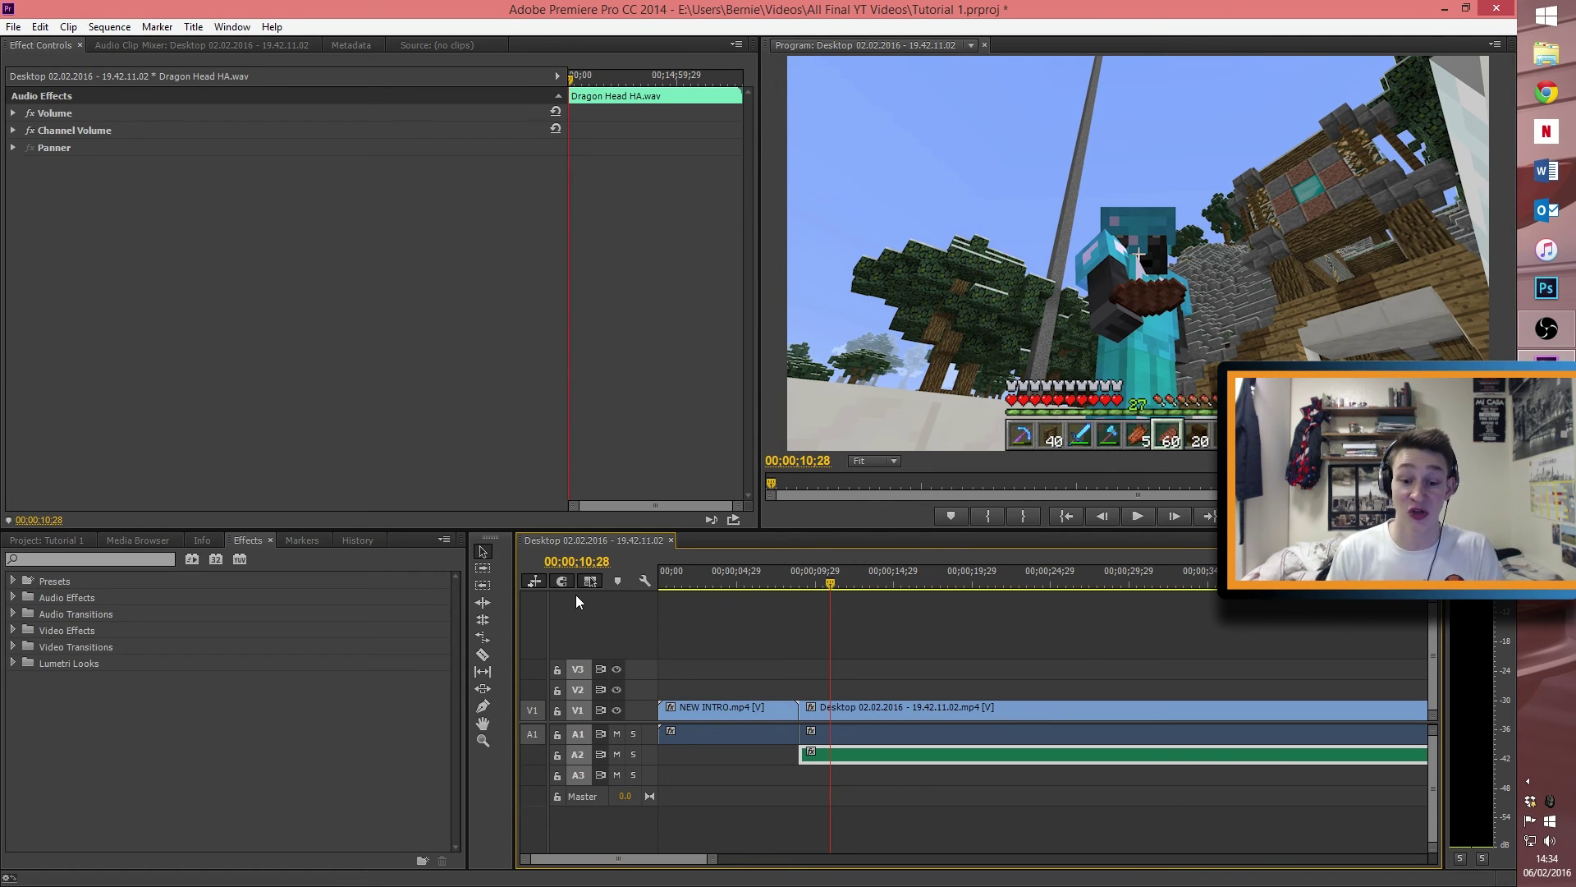
# Step: Fit the whole sequence in the timeline view to examine the end of the gameplay and commentary
pyautogui.moveTo(711, 859); pyautogui.dragTo(1414, 813)
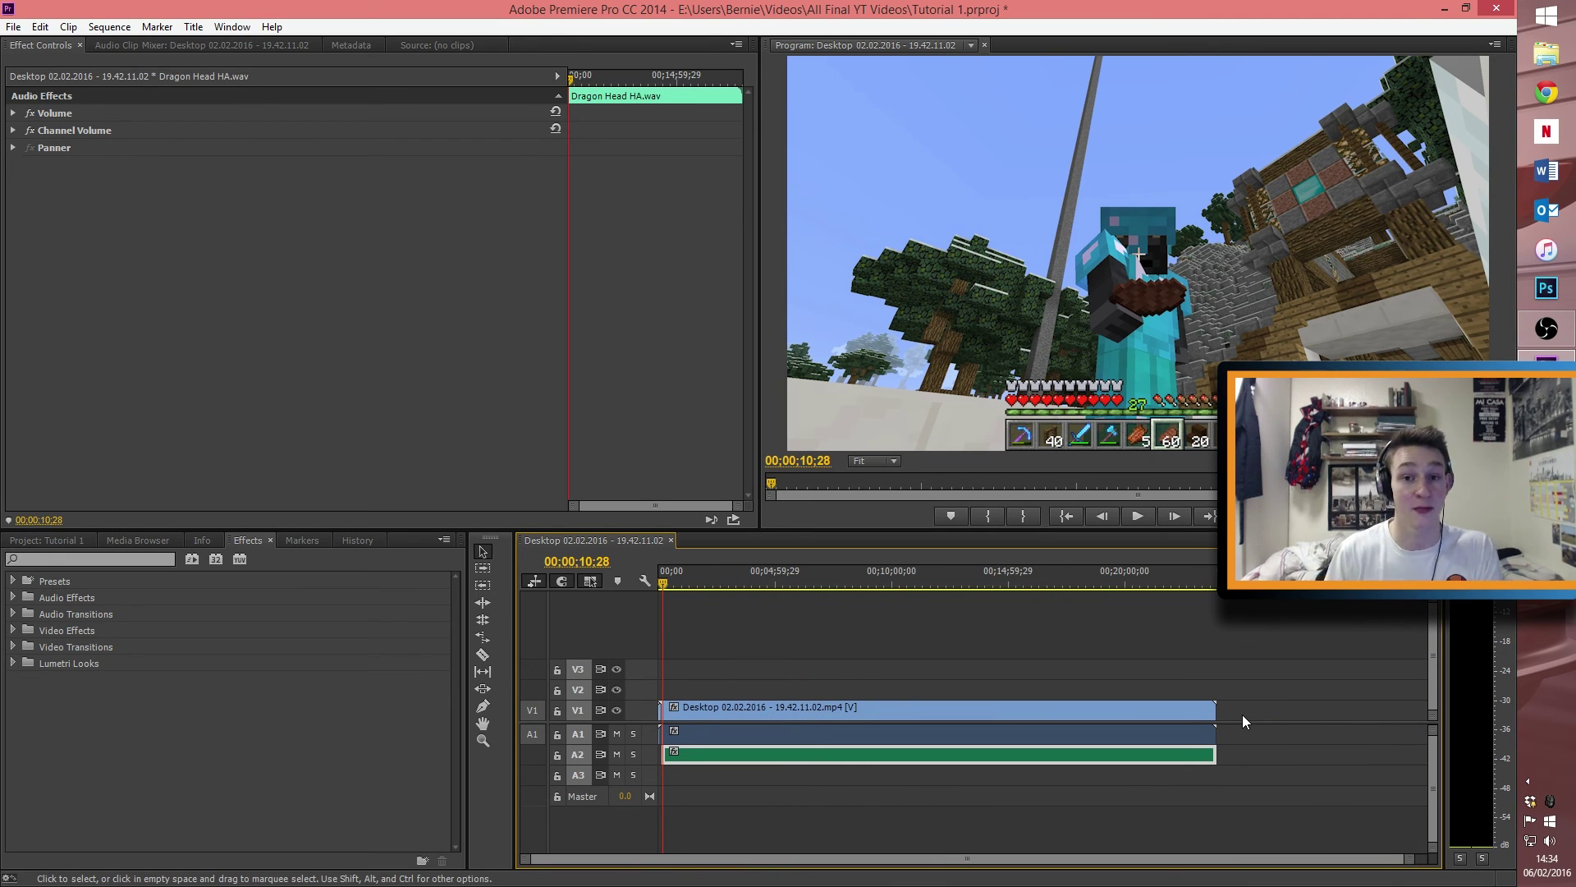